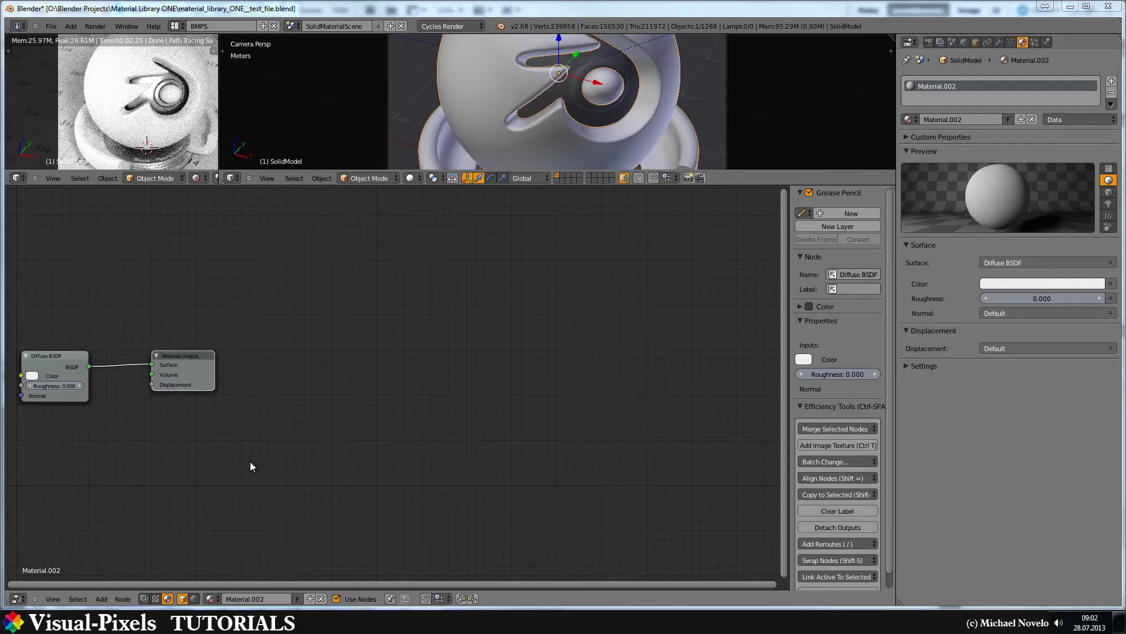
Step: Move the Material Output and Diffuse BSDF nodes to the far right of the node canvas, keeping them side by side
click(188, 356)
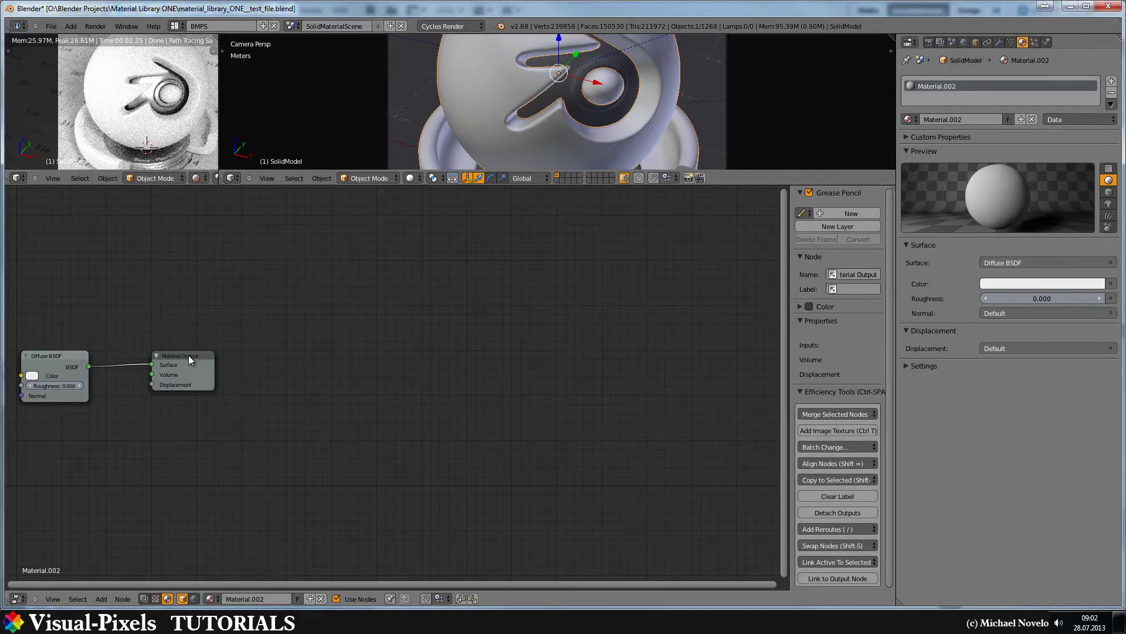
drag(200, 354, 744, 337)
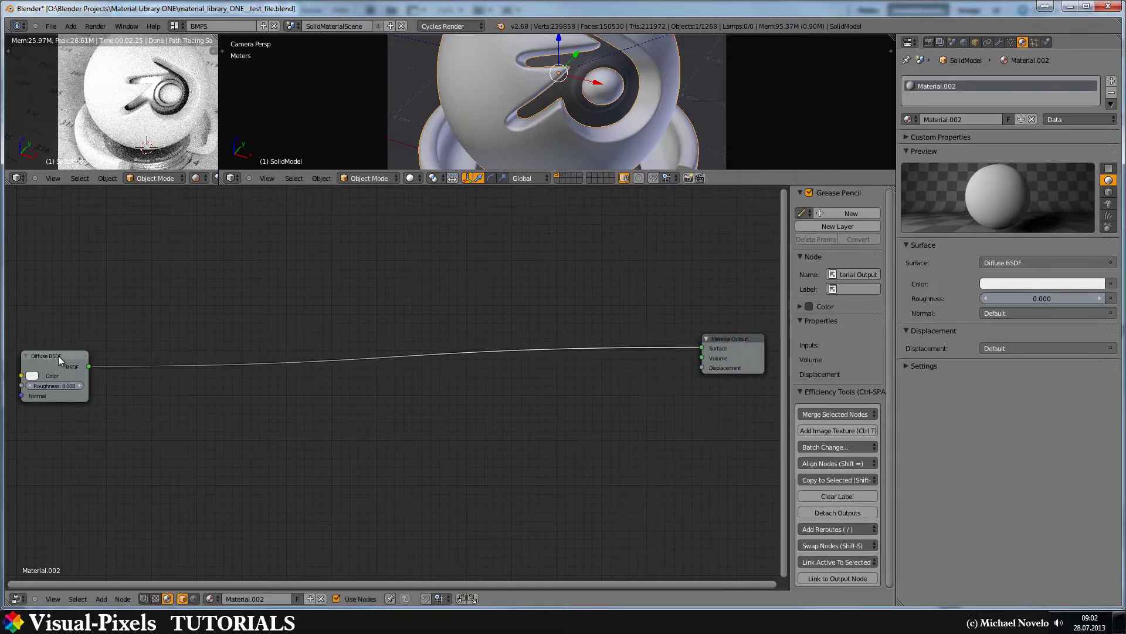
drag(58, 355, 640, 339)
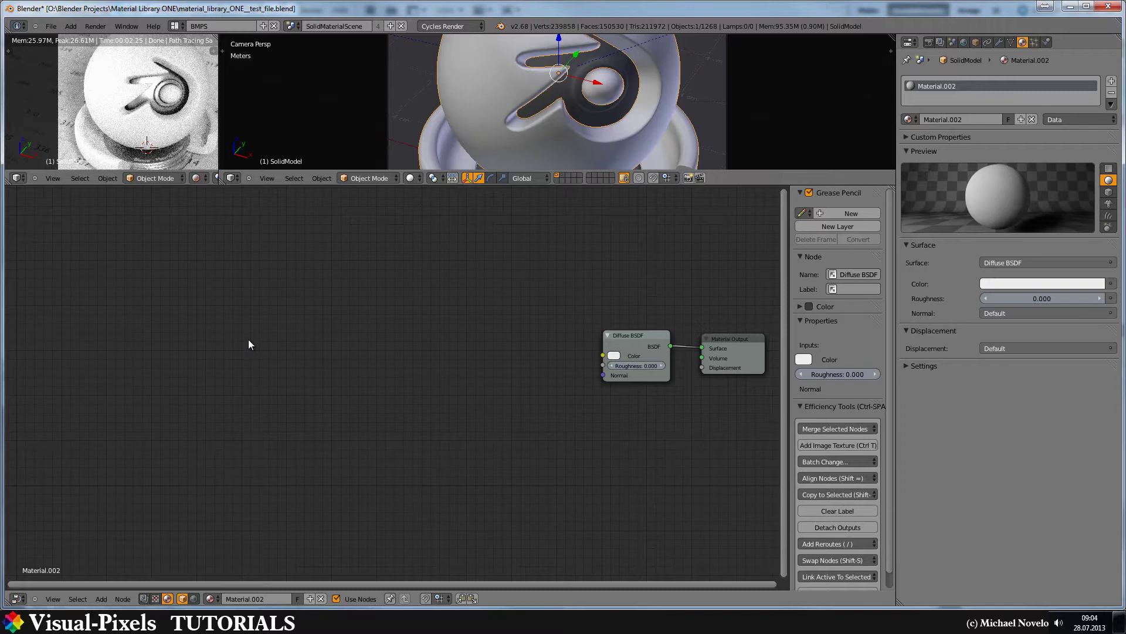
Step: Add a Wave Texture node and place it to the left of the Diffuse BSDF node
key(shift+a)
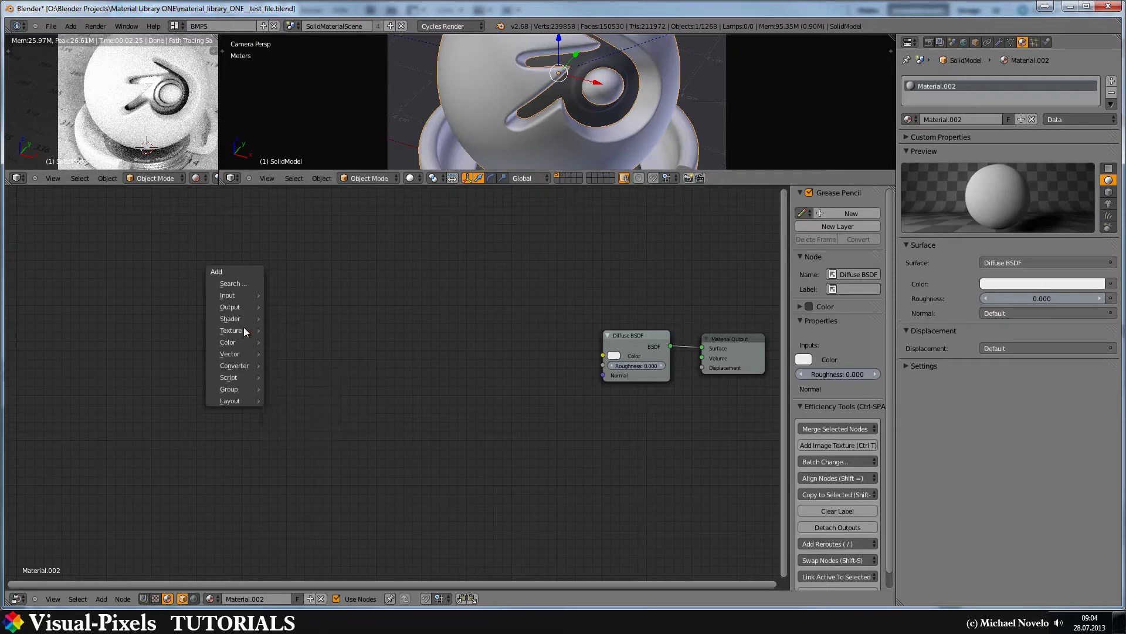
mouse_move(242, 330)
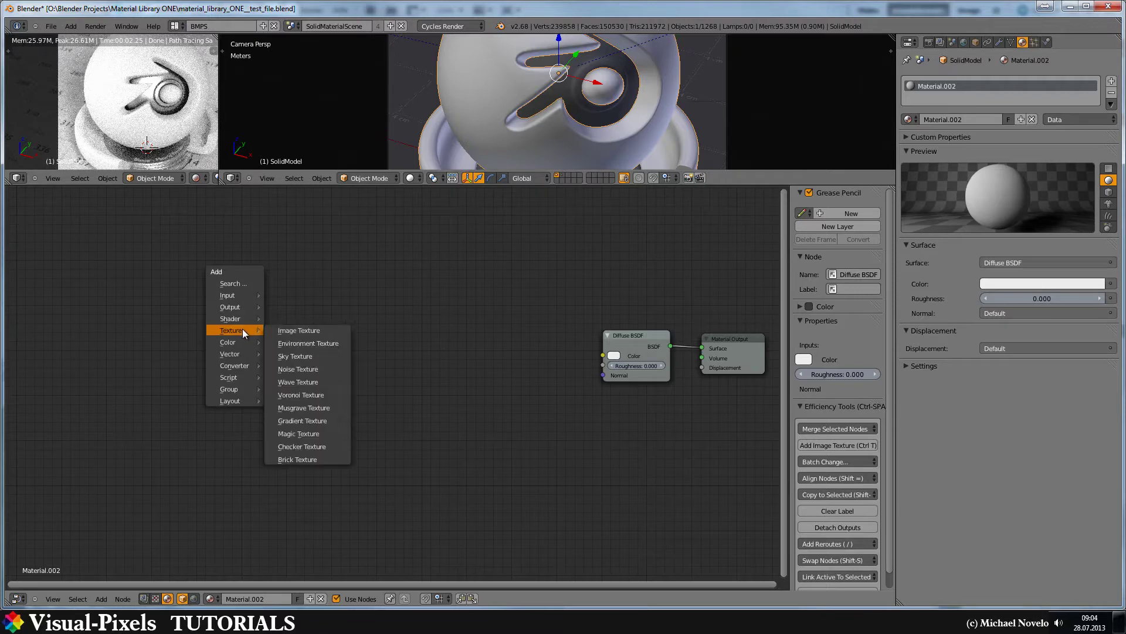
click(310, 381)
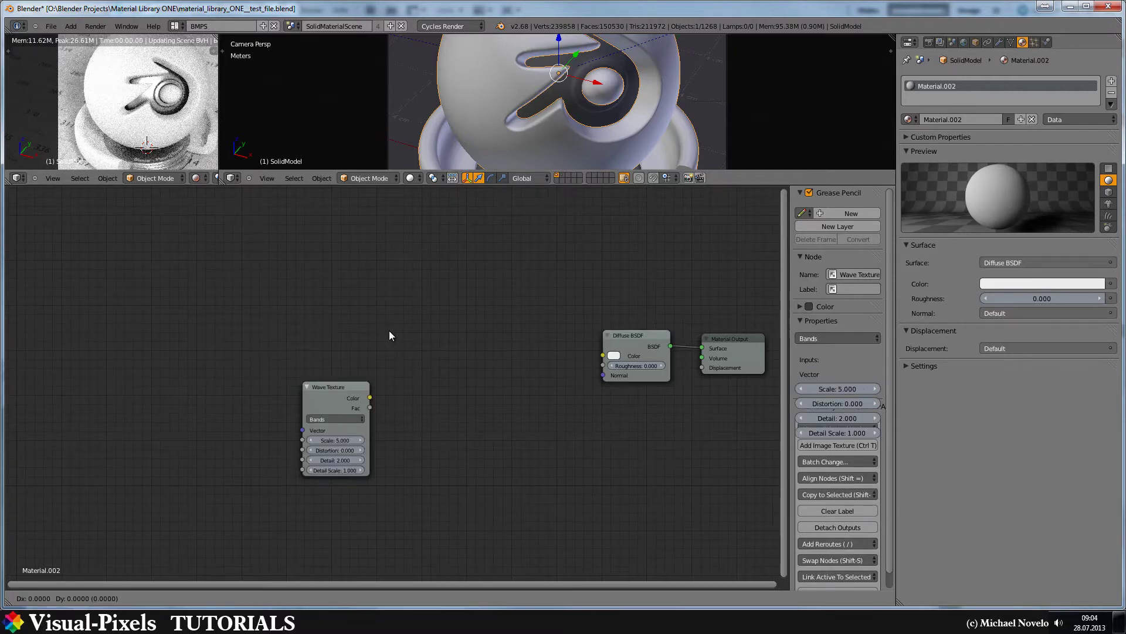
click(368, 406)
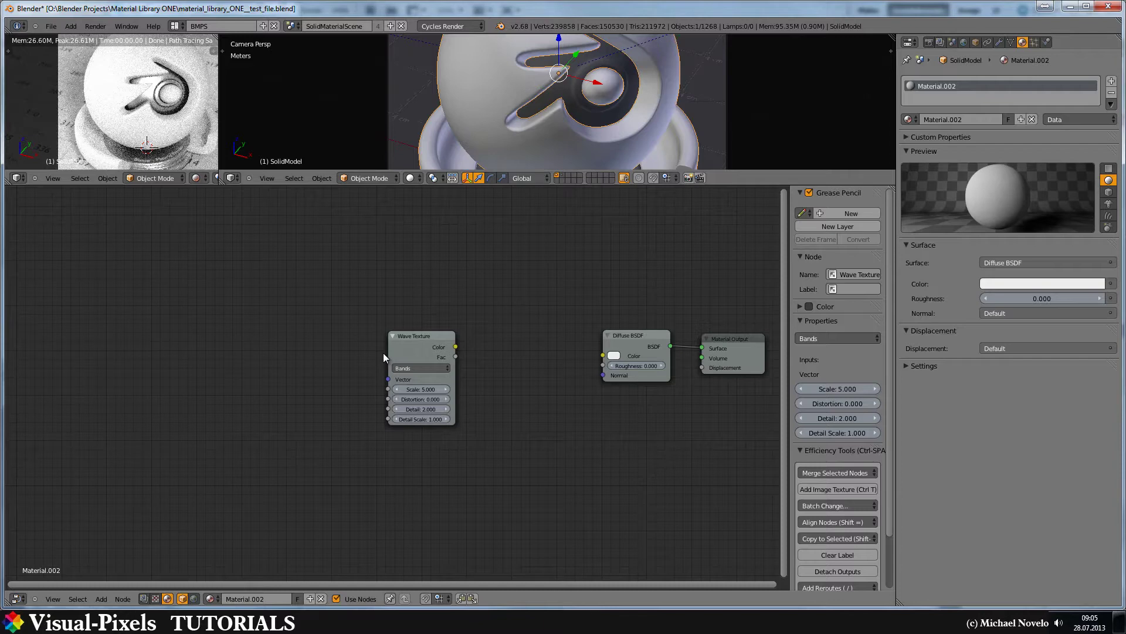
Step: Turn the Wave Texture into a node group without a Fac output, and place the group node higher on the canvas
key(ctrl+g)
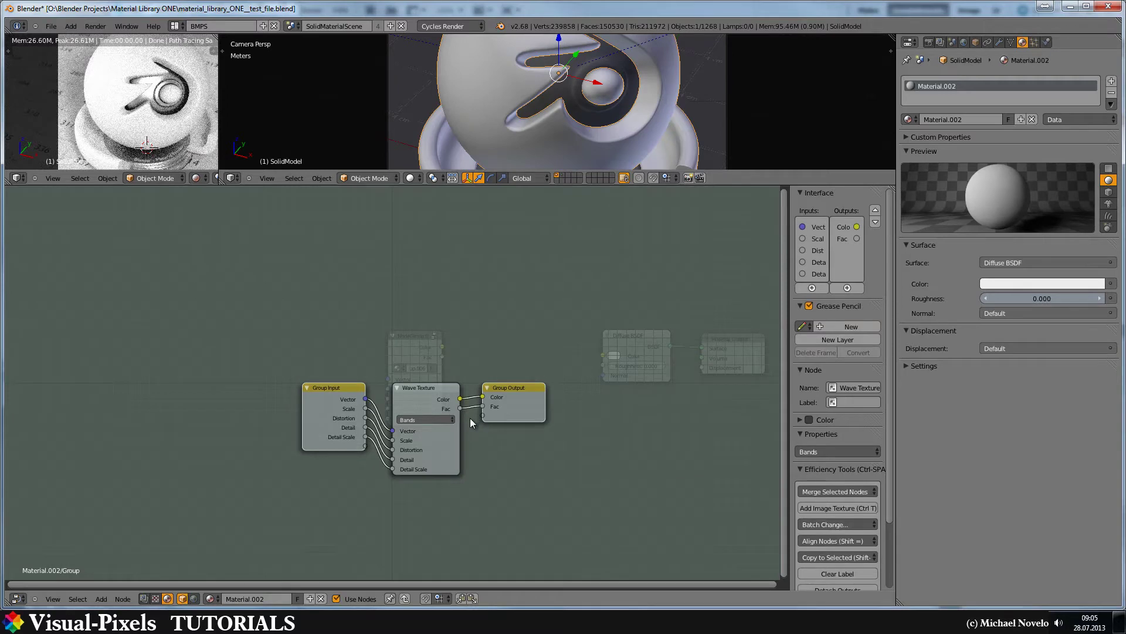
ctrl+drag(472, 403, 472, 482)
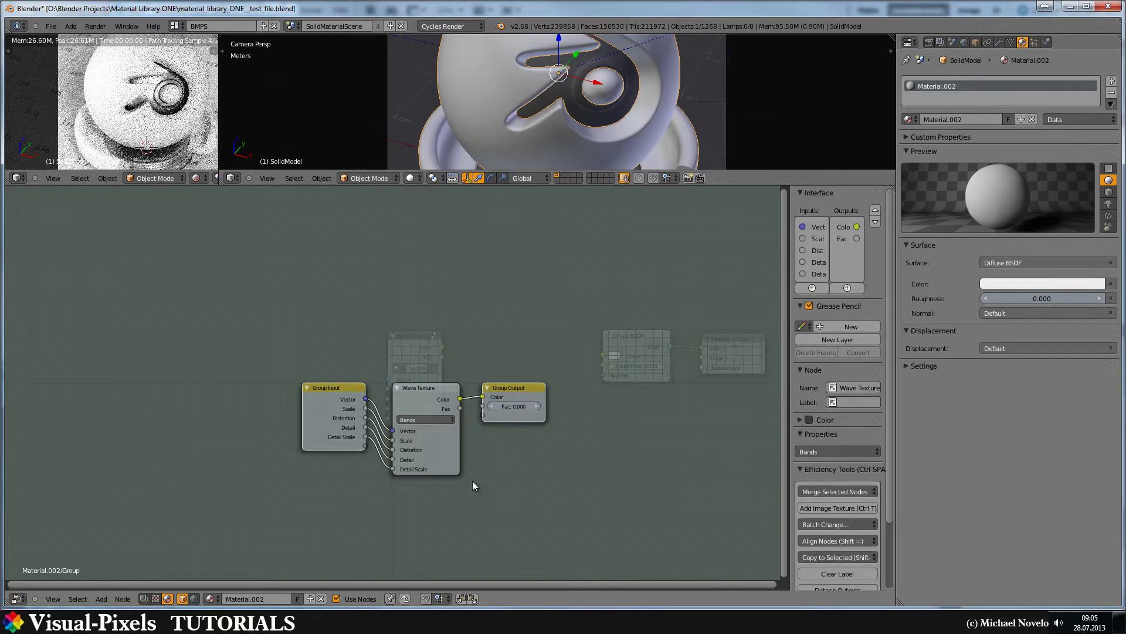
click(842, 238)
click(874, 302)
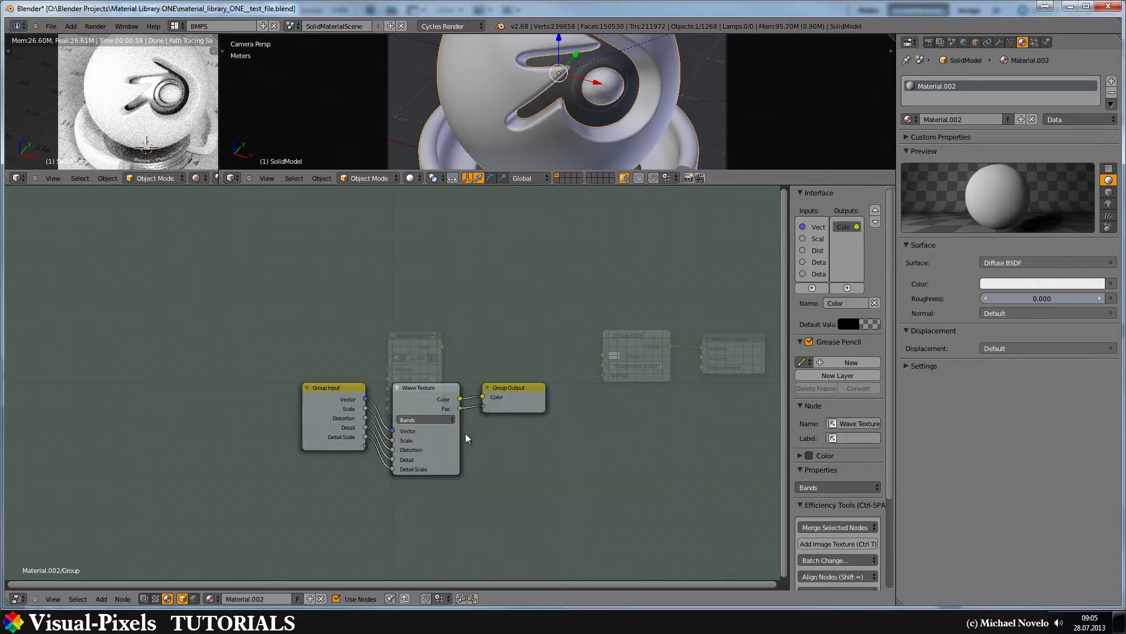
key(ctrl+z)
key(Tab)
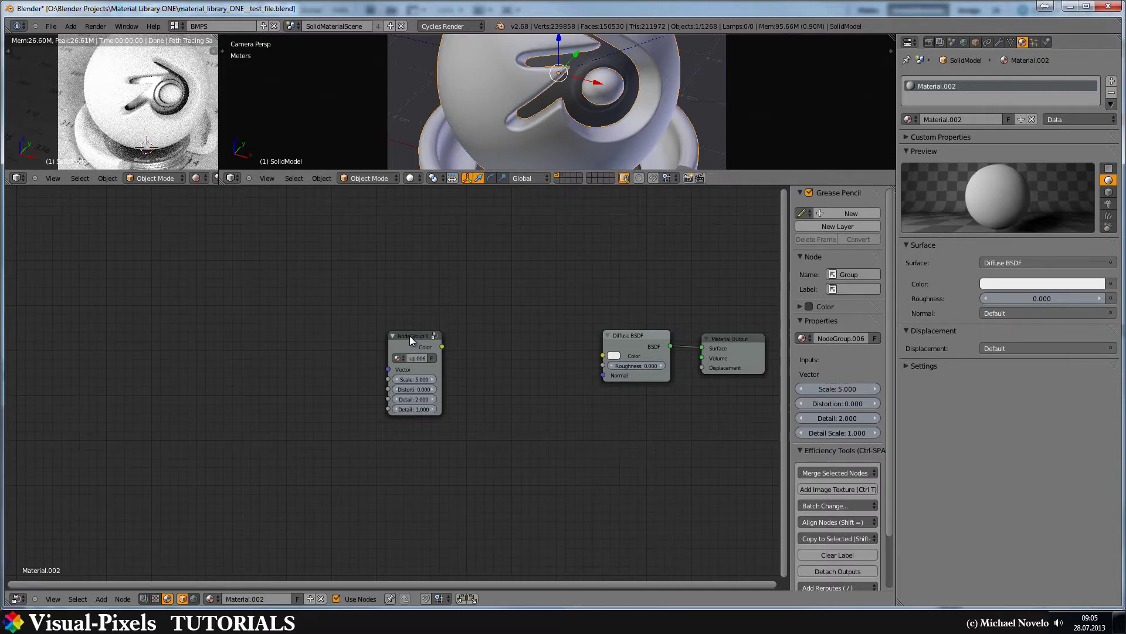
drag(409, 335, 407, 264)
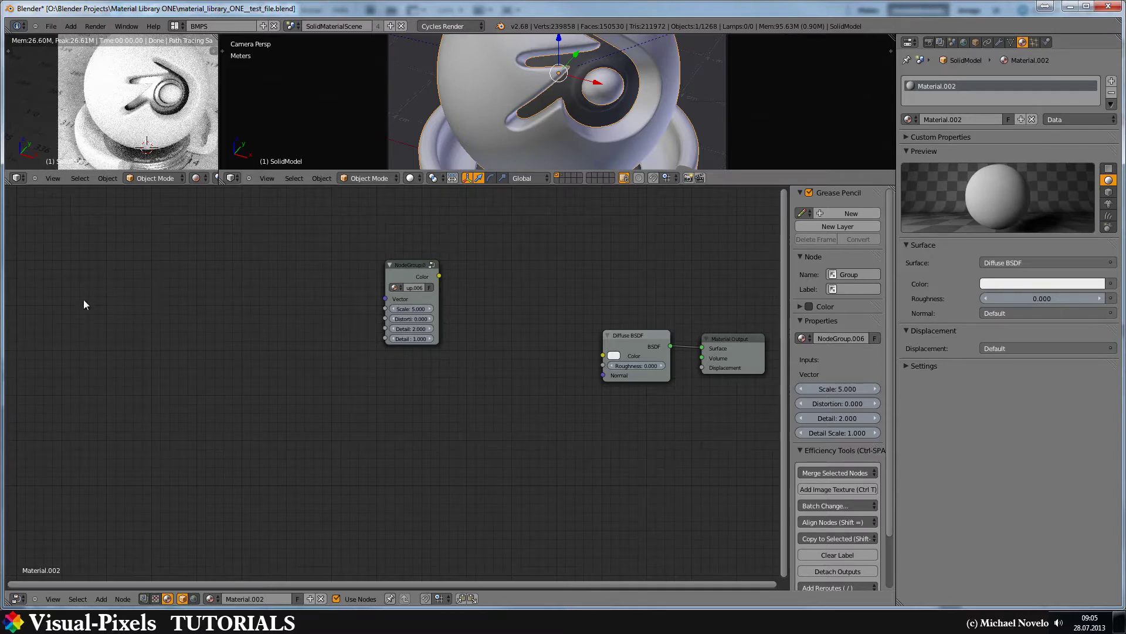
Step: Add a Texture Coordinate node at the far left of the canvas and connect the wave group's Color to the Diffuse BSDF's Color input
key(shift+a)
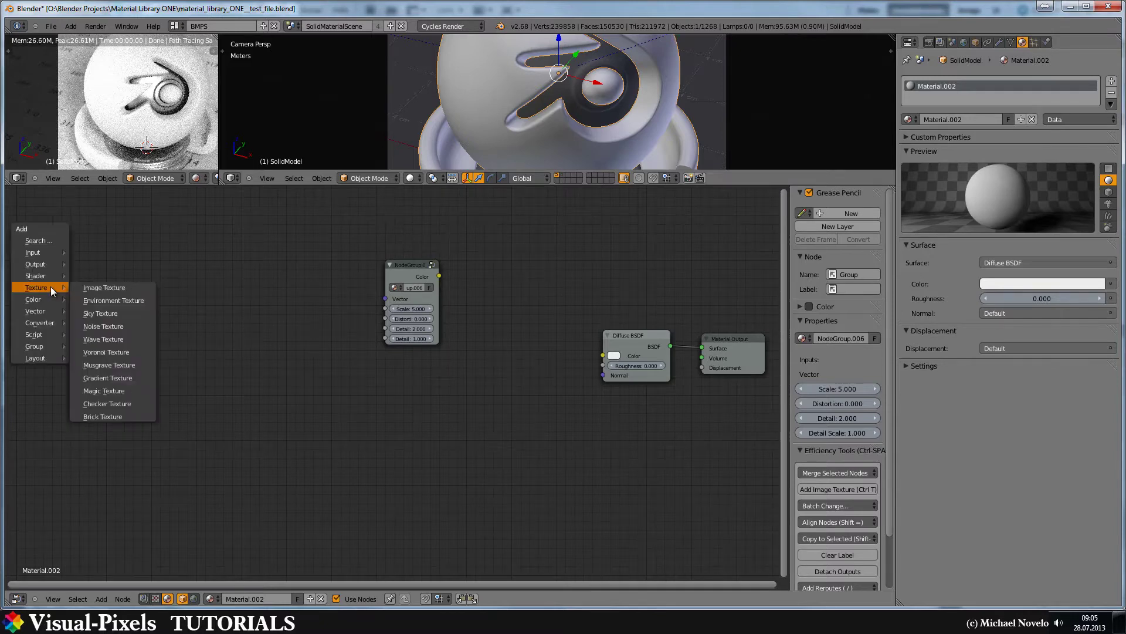
mouse_move(42, 251)
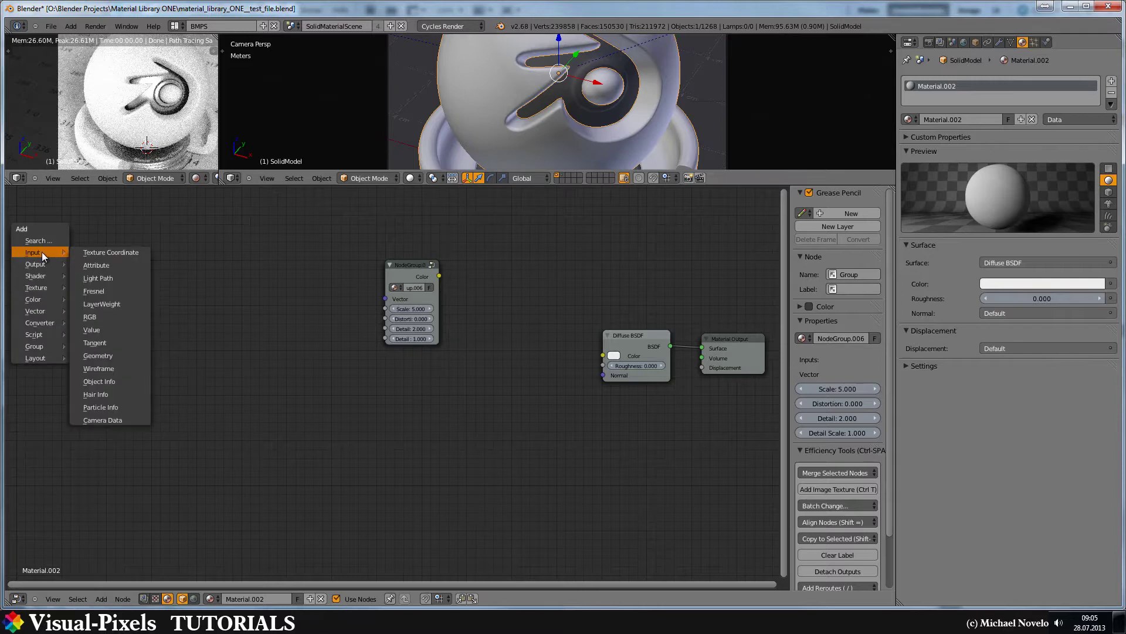
click(121, 252)
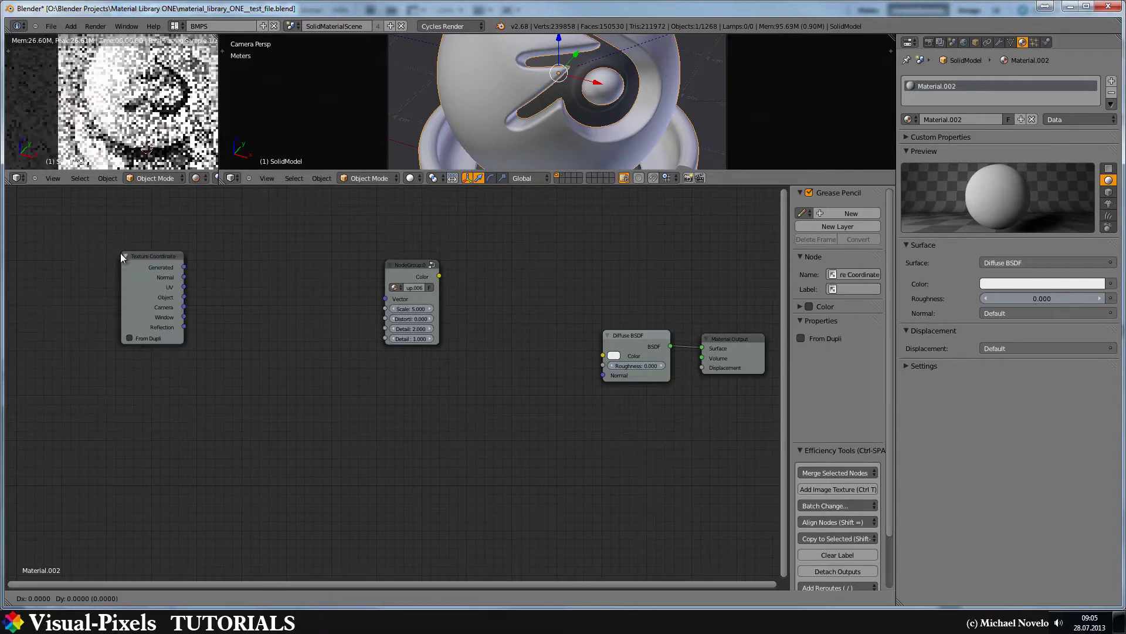
click(68, 271)
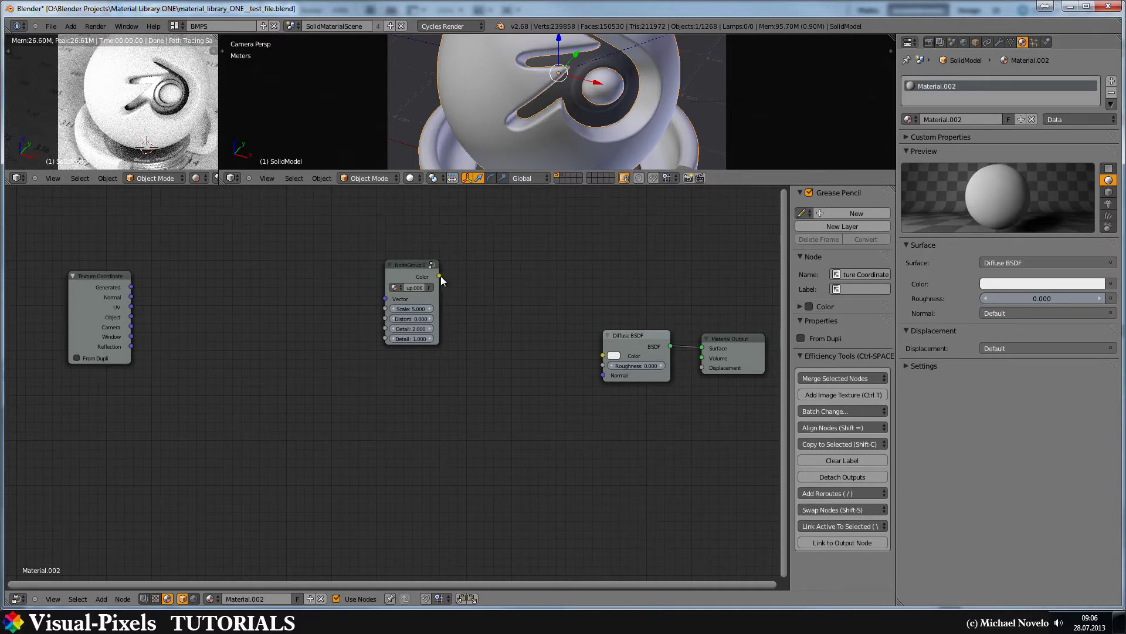
drag(439, 276, 603, 357)
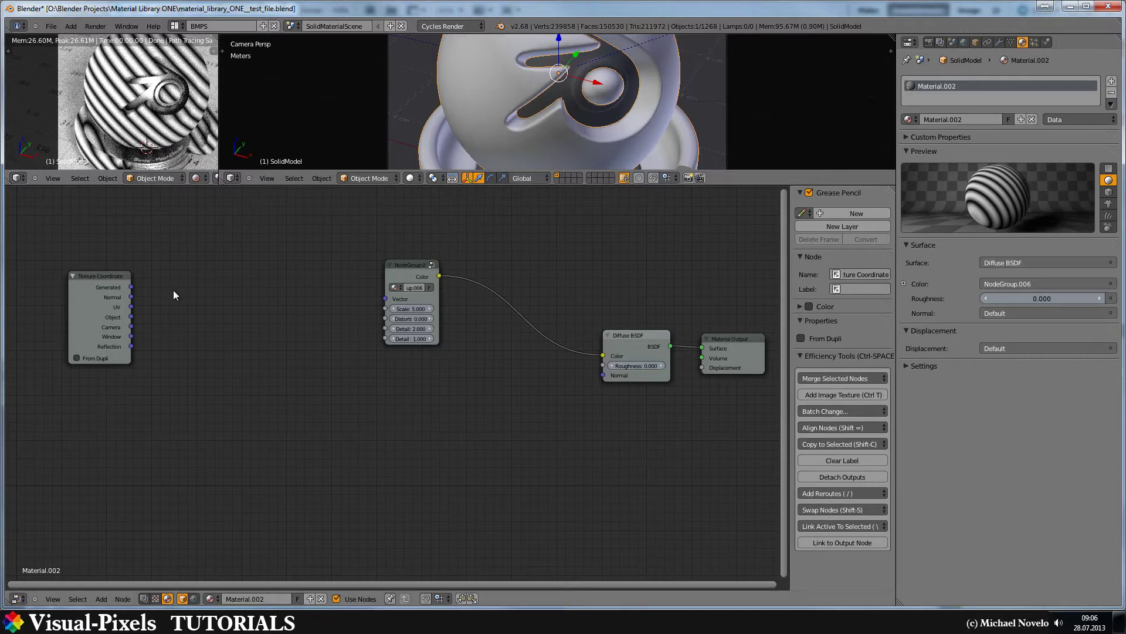
Step: Insert a Mapping node linked from the Texture Coordinate's Generated output to the wave group's Vector input
key(shift+a)
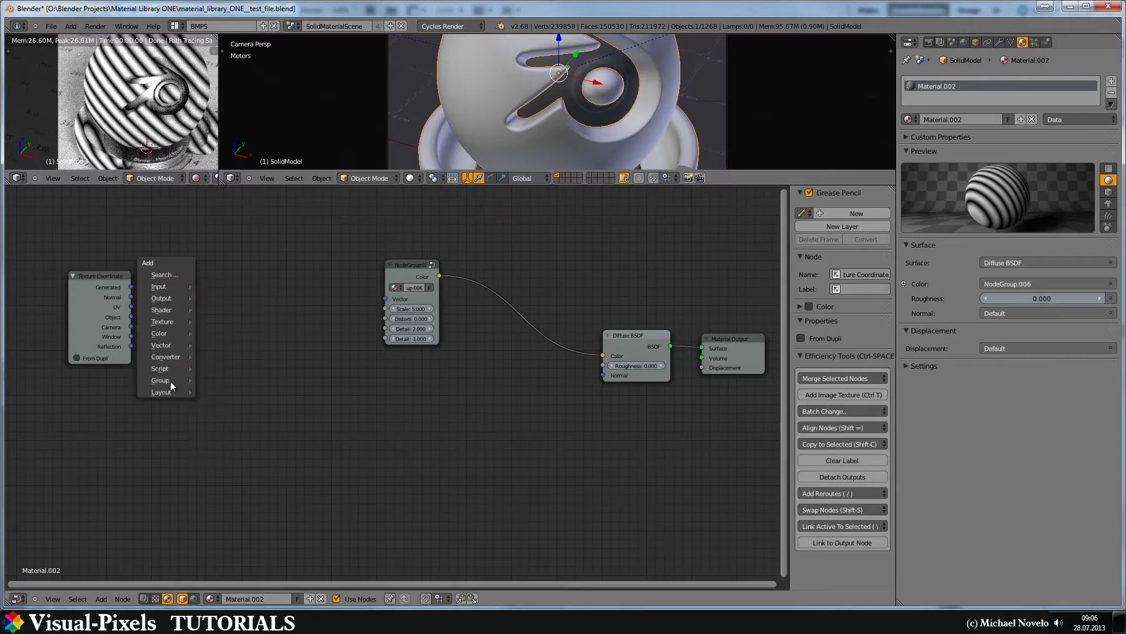
mouse_move(181, 348)
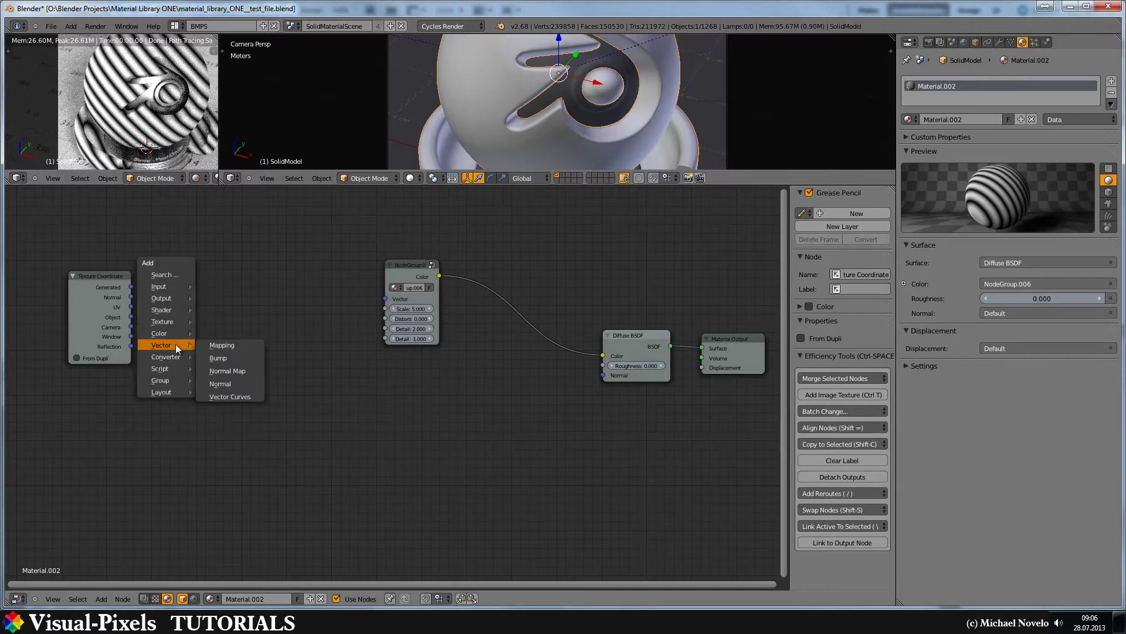
click(232, 345)
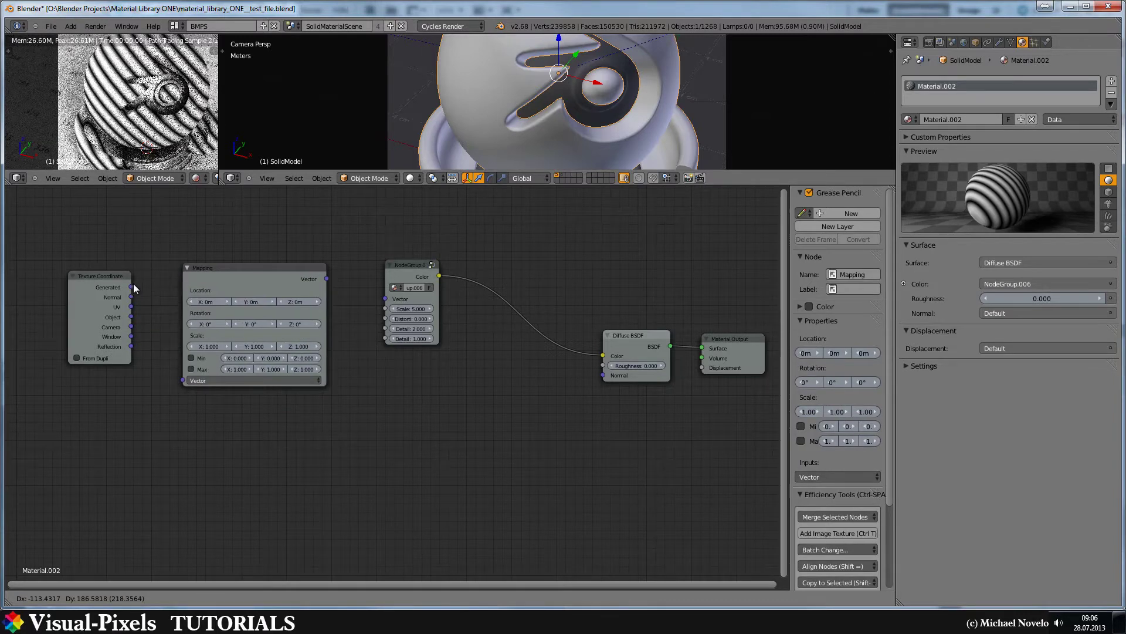
drag(131, 286, 179, 378)
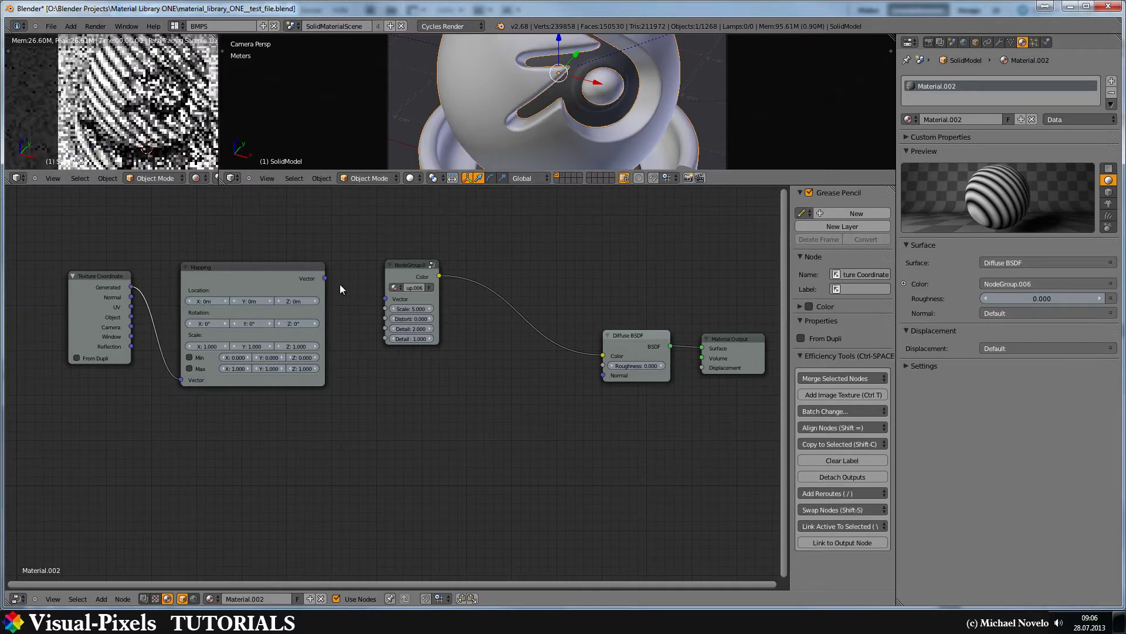
drag(364, 299, 384, 298)
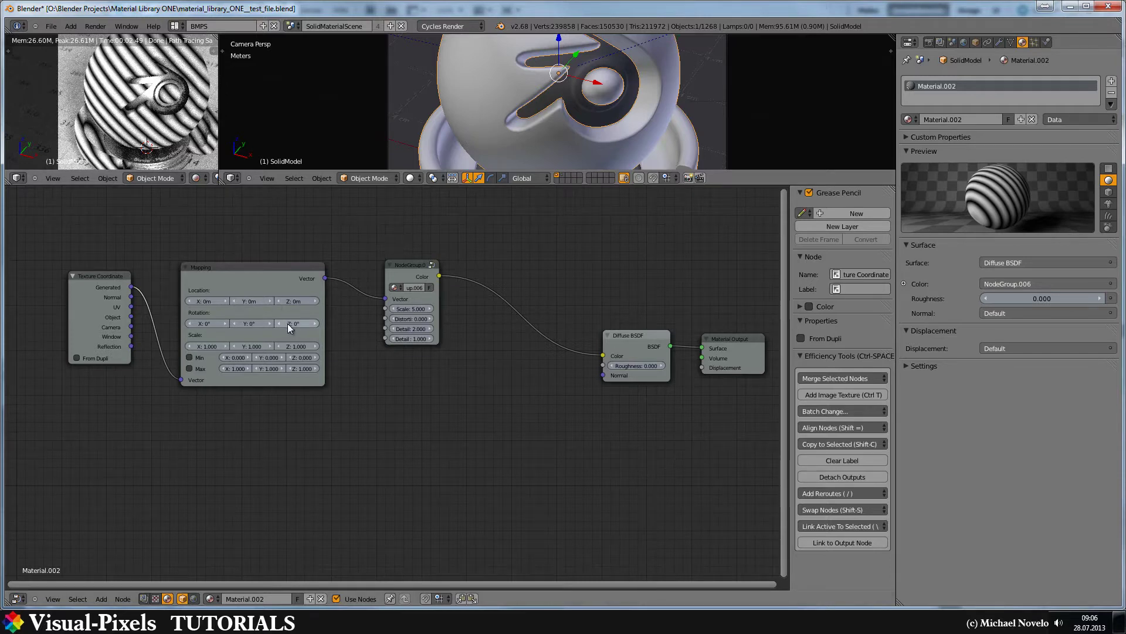
Step: Set the Mapping node's Z rotation to 80°
drag(291, 324, 301, 334)
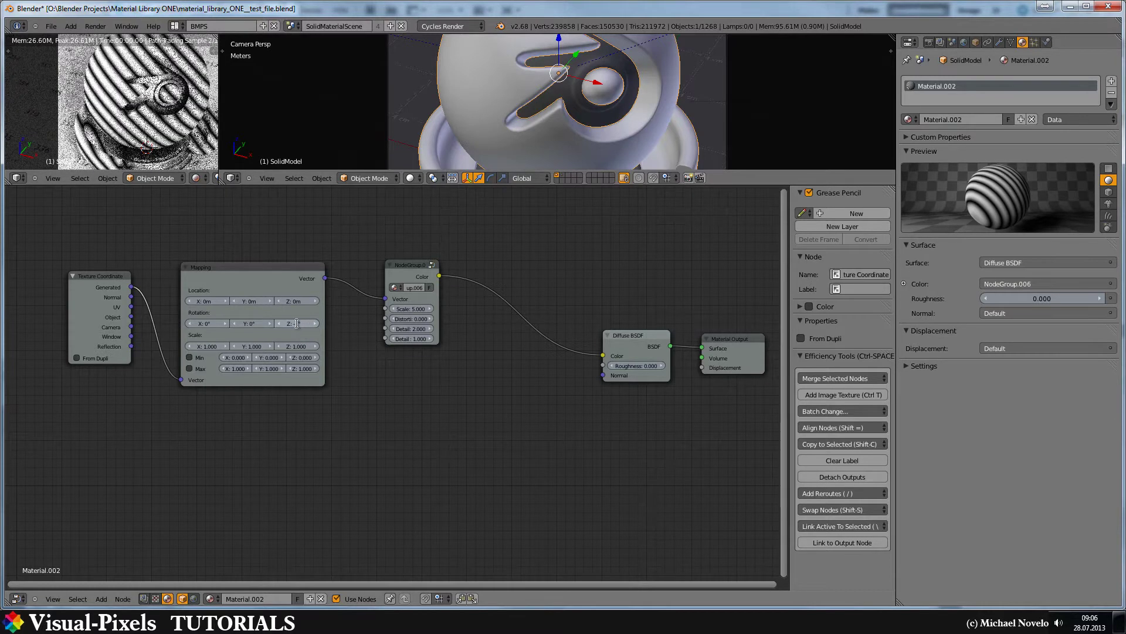
click(298, 324)
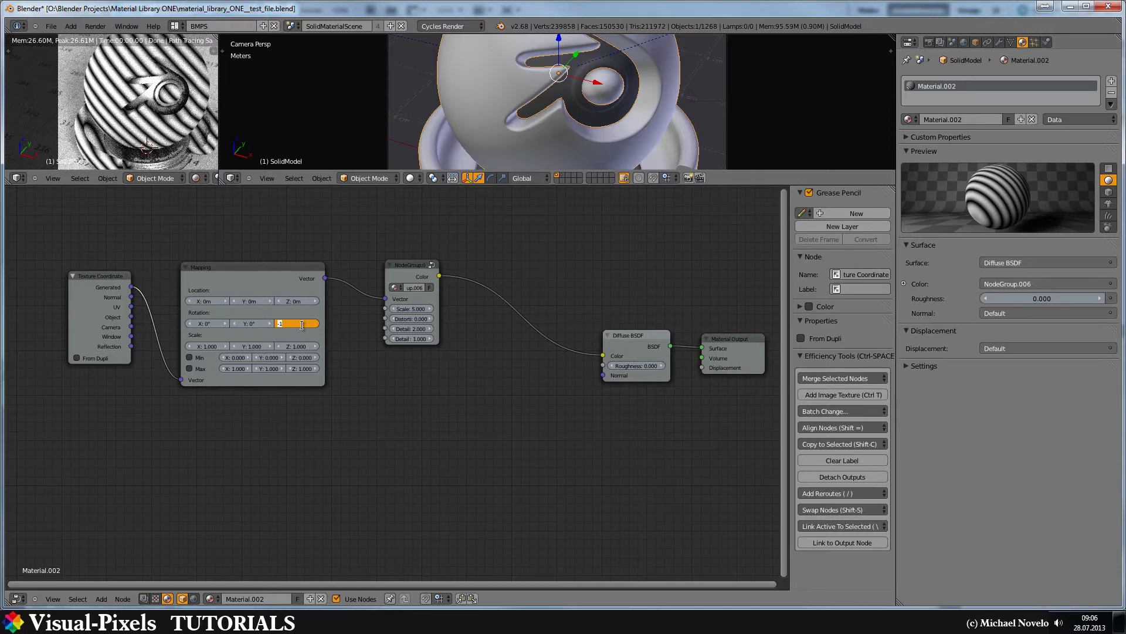
text(80)
key(Return)
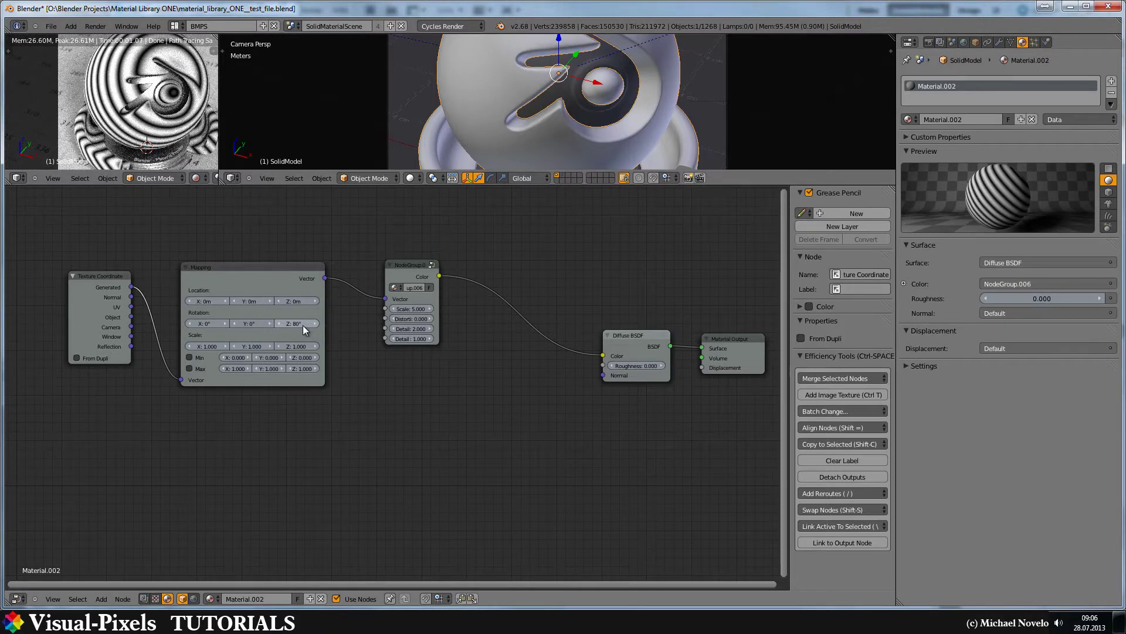
Step: Make room beside the wave group, add a Value node above the Mapping node and connect it to the group's Scale input
click(413, 265)
drag(410, 265, 454, 228)
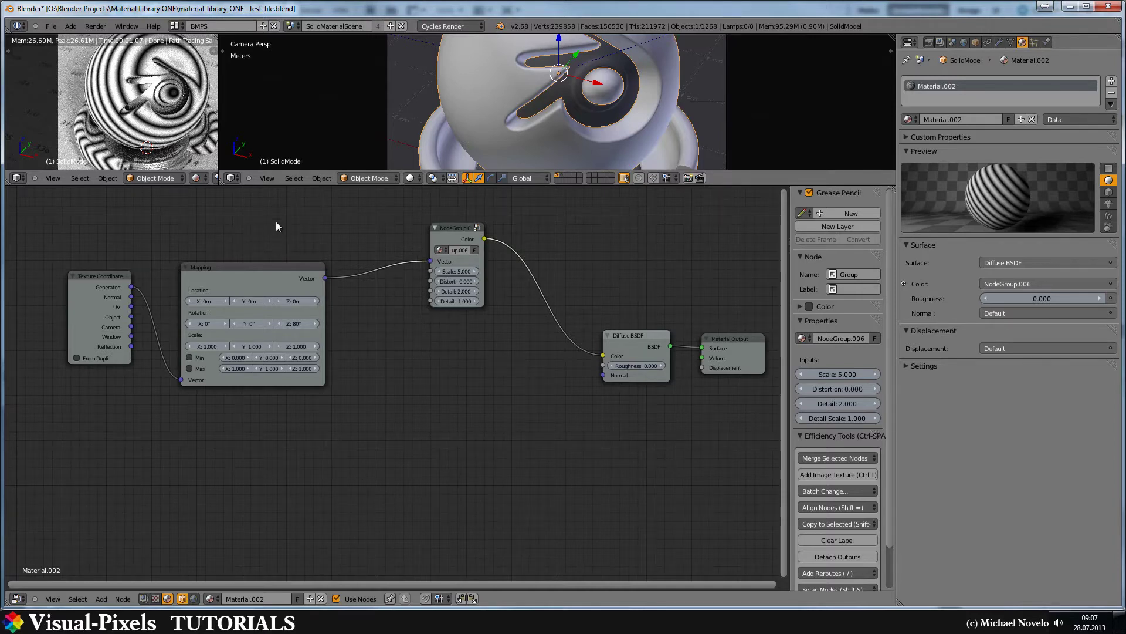
key(shift+a)
mouse_move(257, 165)
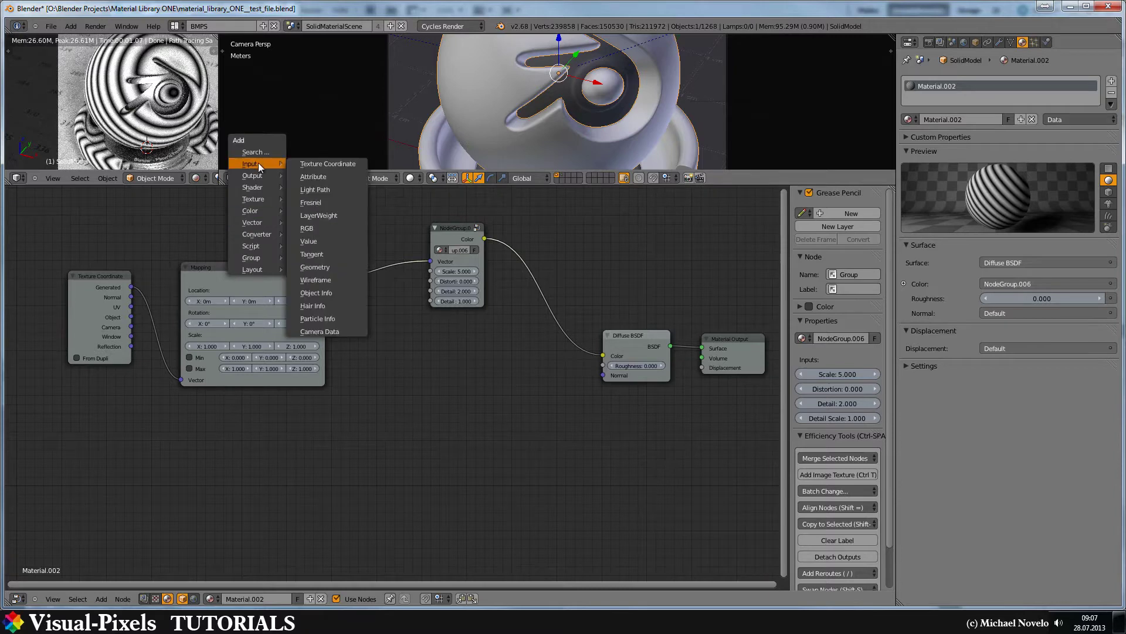
click(319, 240)
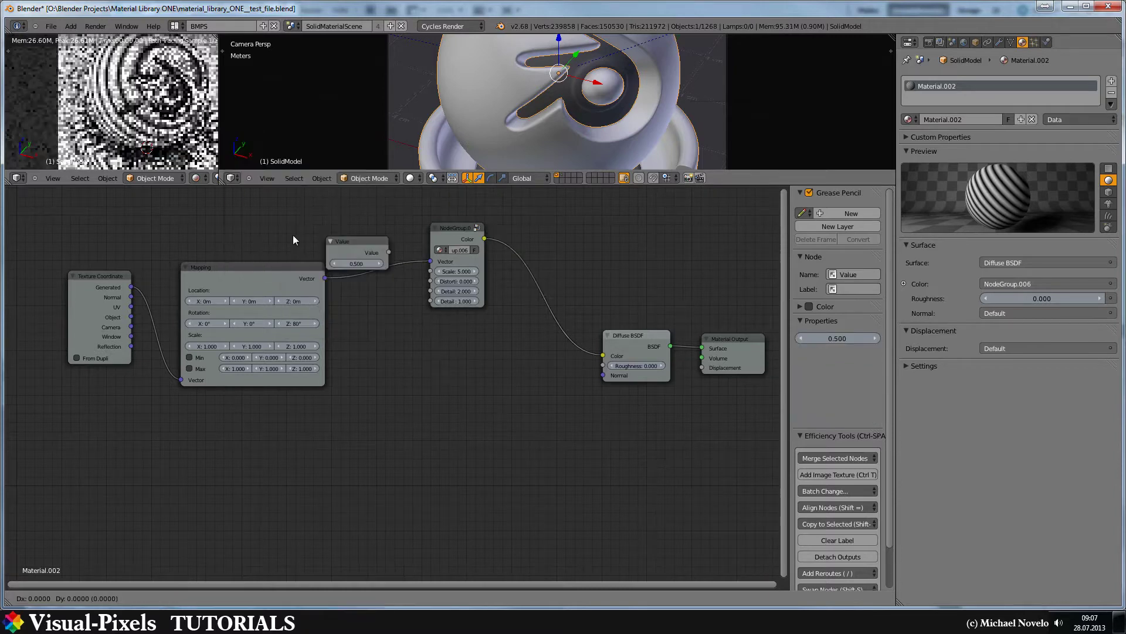
click(256, 213)
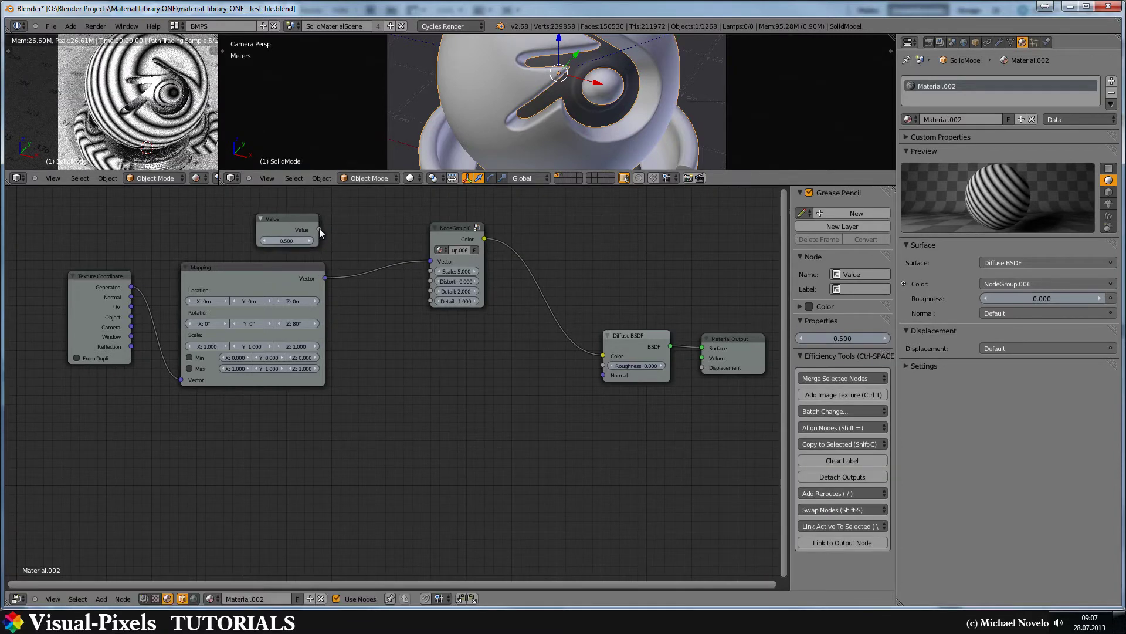
drag(319, 228, 430, 271)
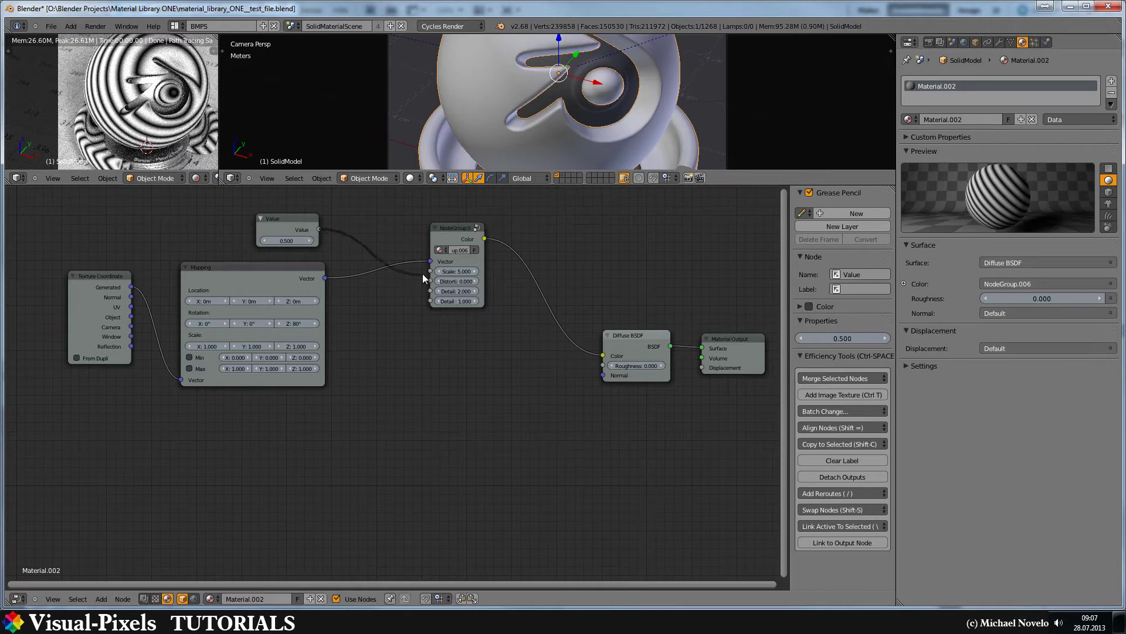
Step: Set the Value node that drives the wave scale to 1
click(283, 241)
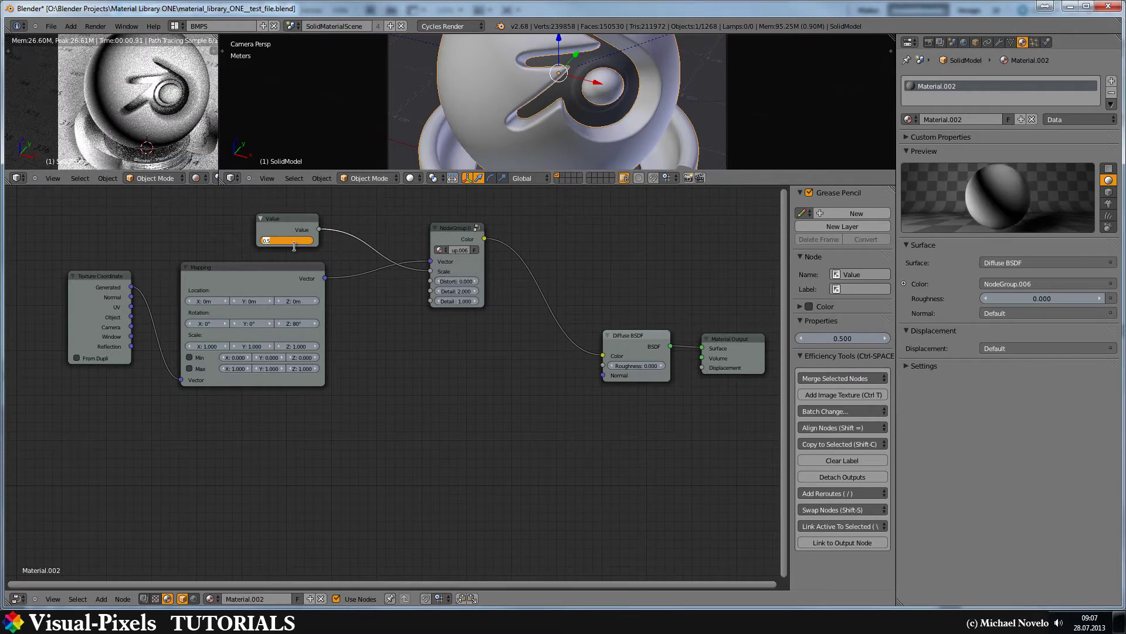
text(1)
key(Return)
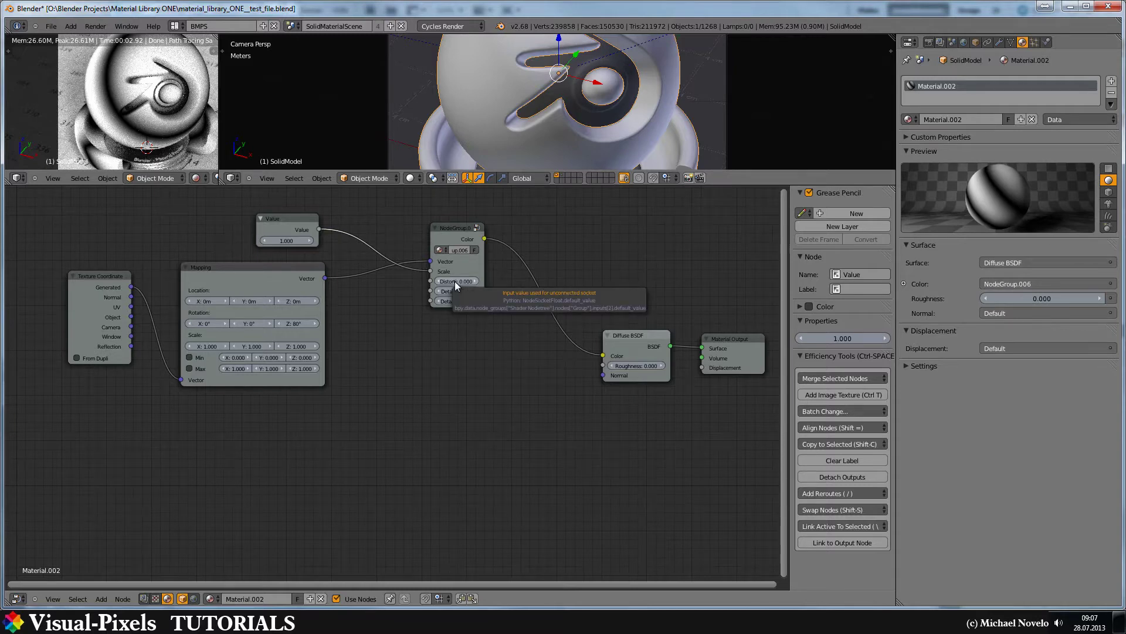
Step: Set the wave group's Distortion to 25
drag(455, 280, 468, 281)
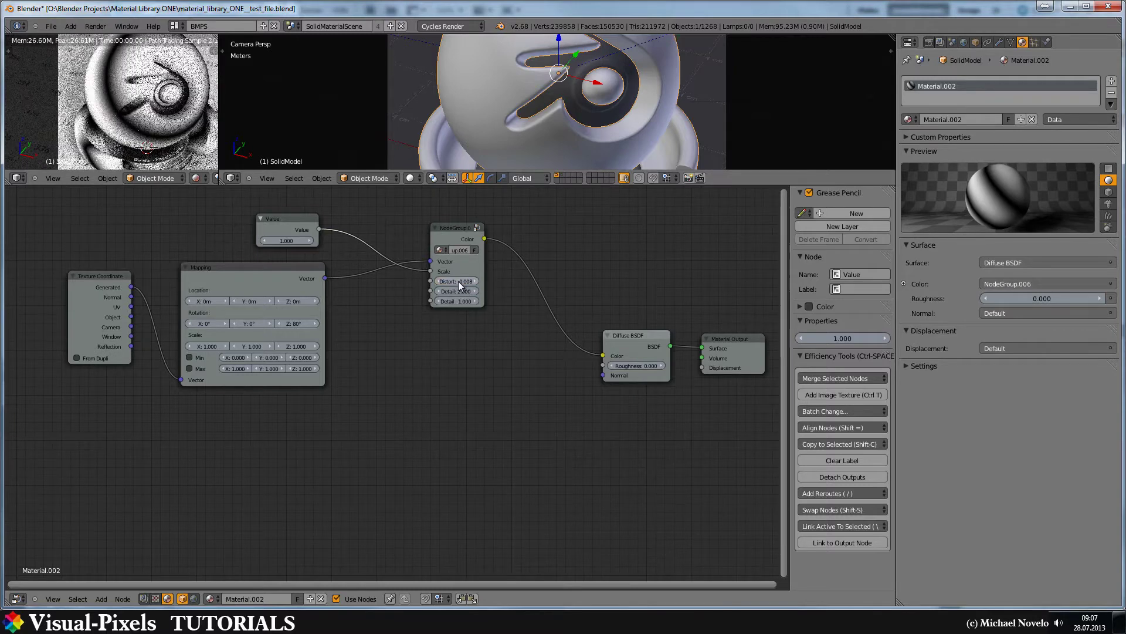
key(minus)
click(464, 281)
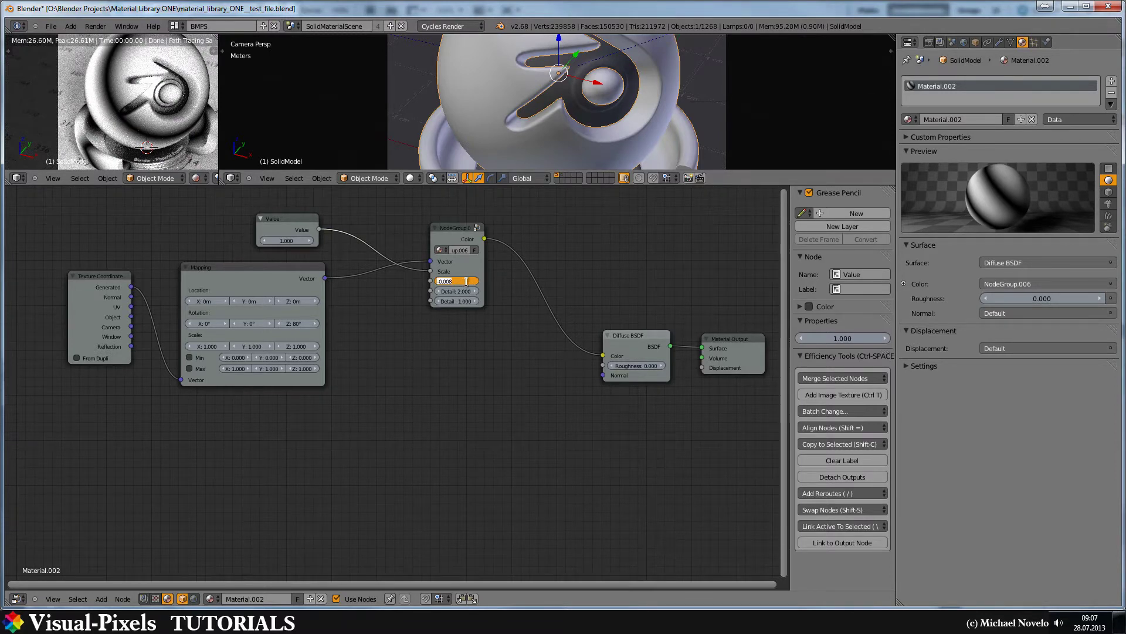
text(25)
key(Return)
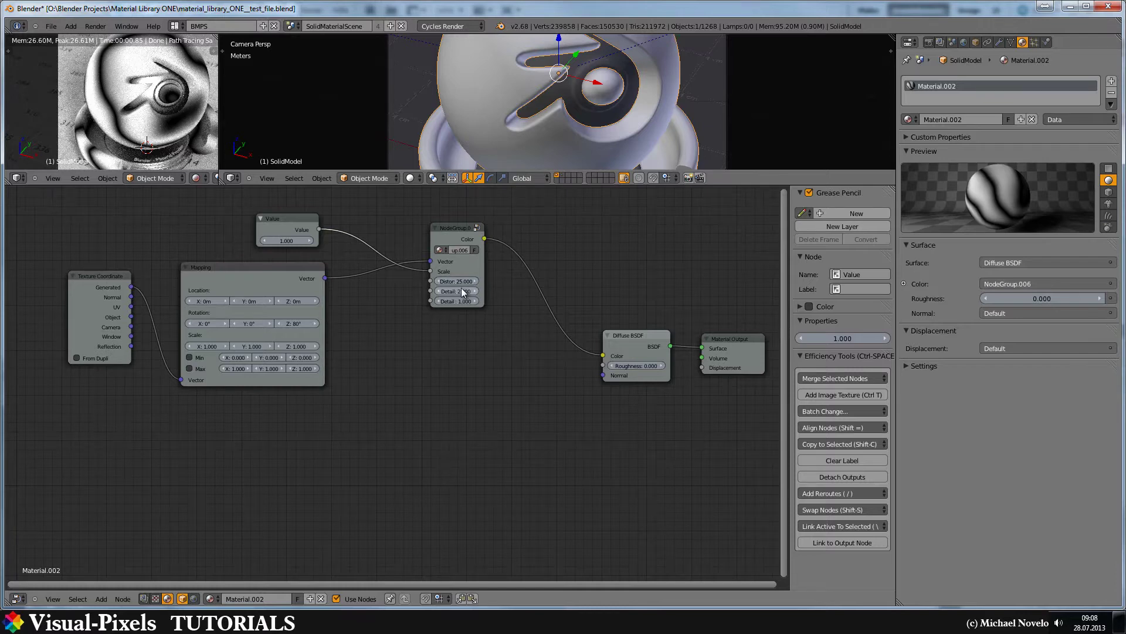
Step: Set the wave group's Detail to 5 and its Detail Scale to 4
click(460, 291)
text(5)
key(Return)
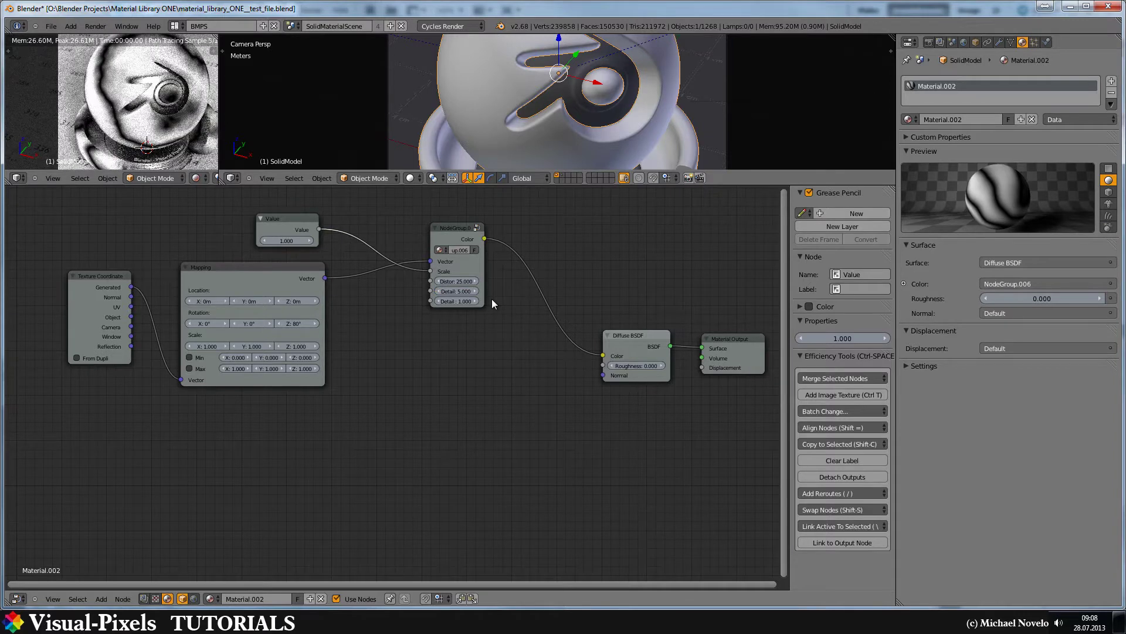
click(460, 301)
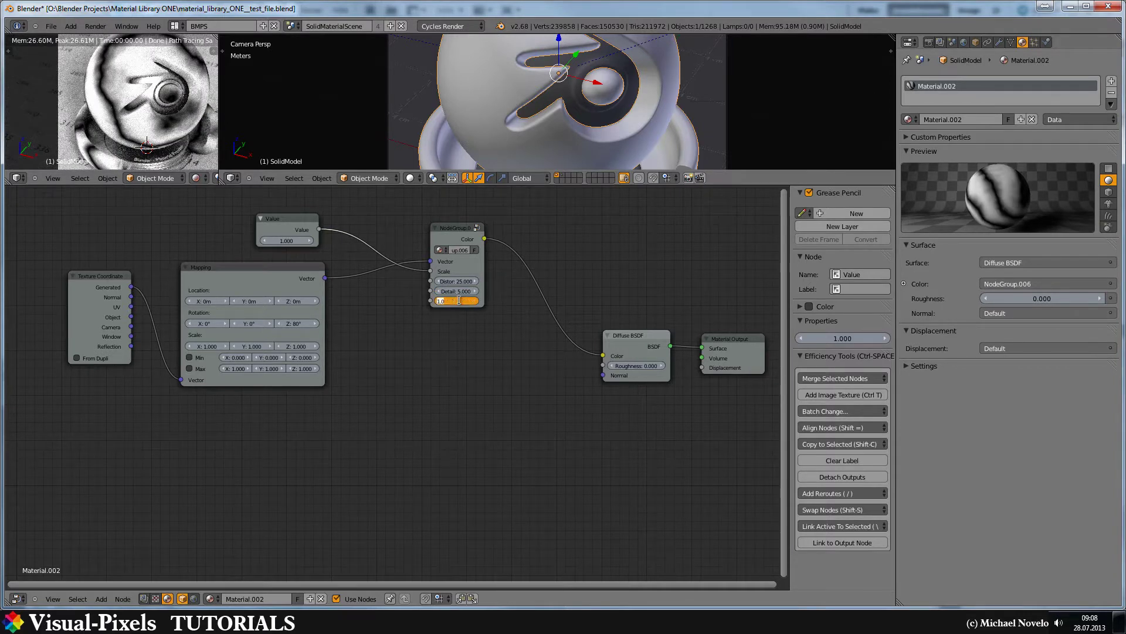
text(4)
key(Return)
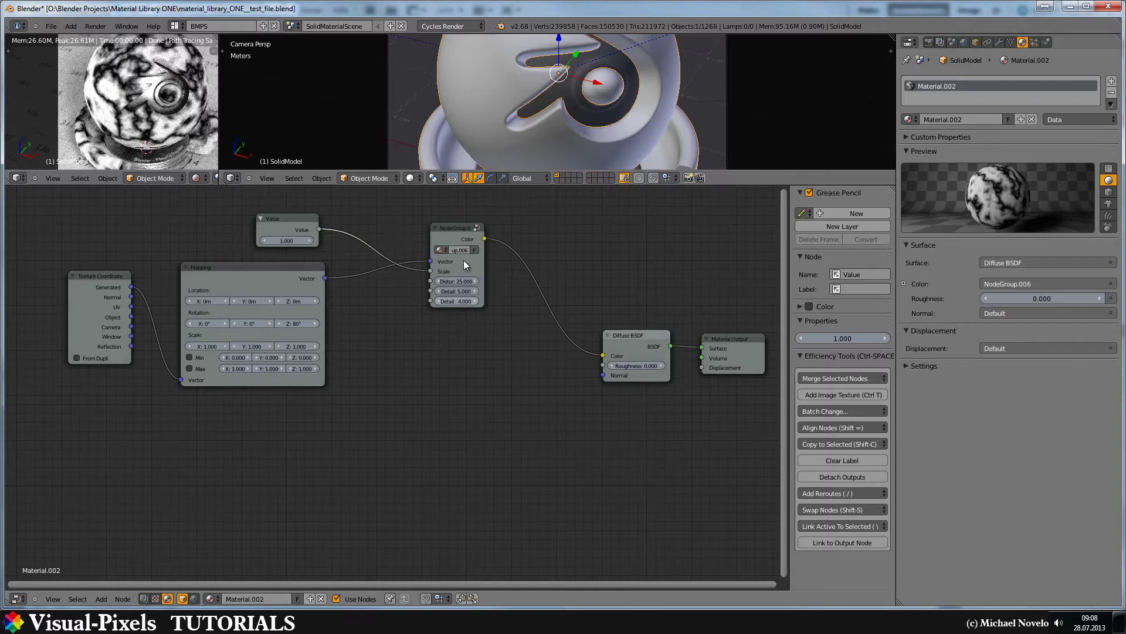
Step: Open the wave node group for editing and move its Group Output well away from the Wave Texture to make room
click(456, 230)
key(Tab)
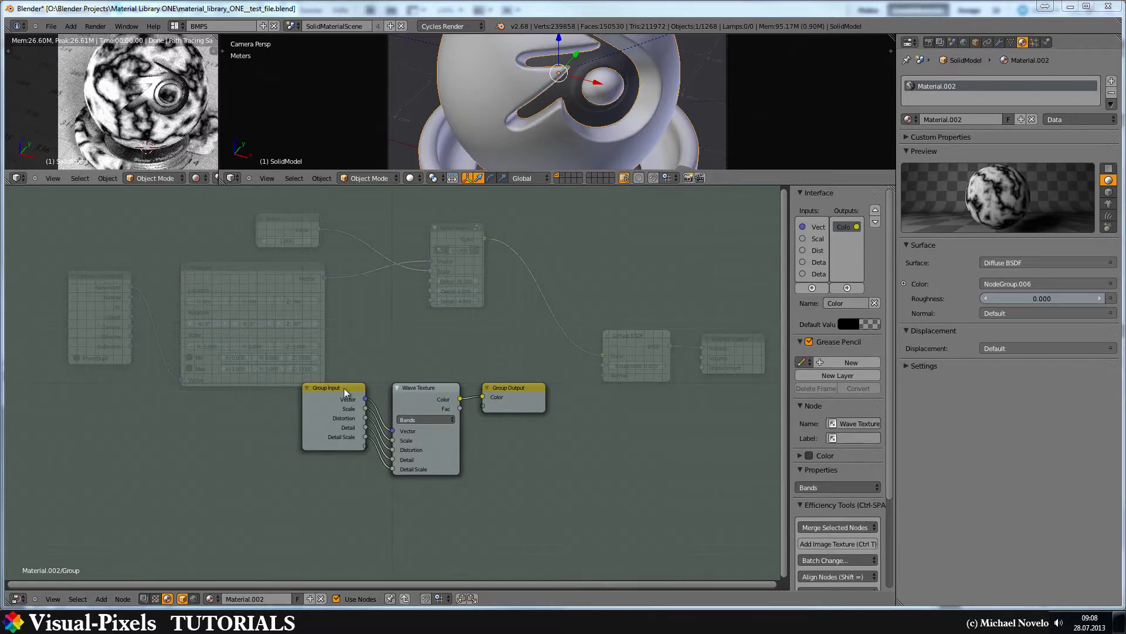
click(501, 387)
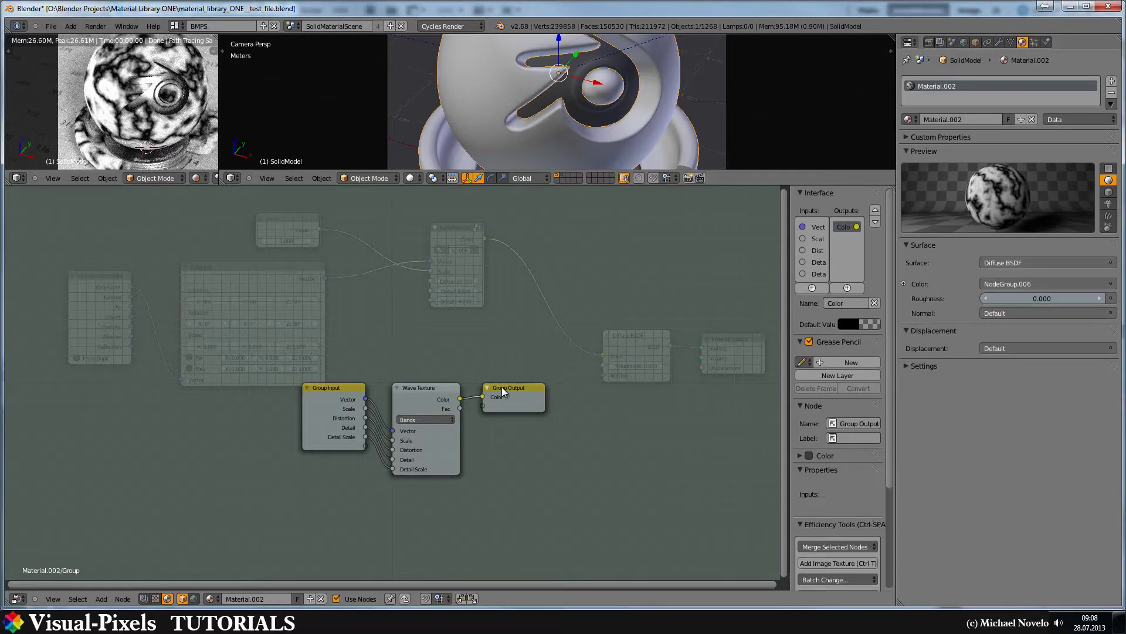
key(g)
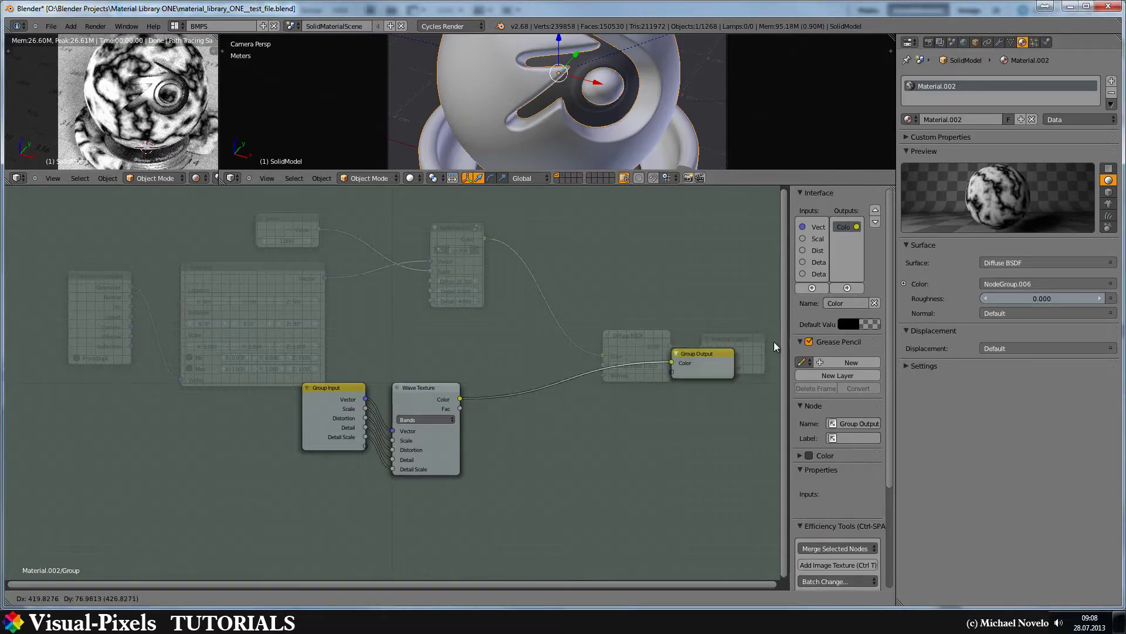
click(755, 343)
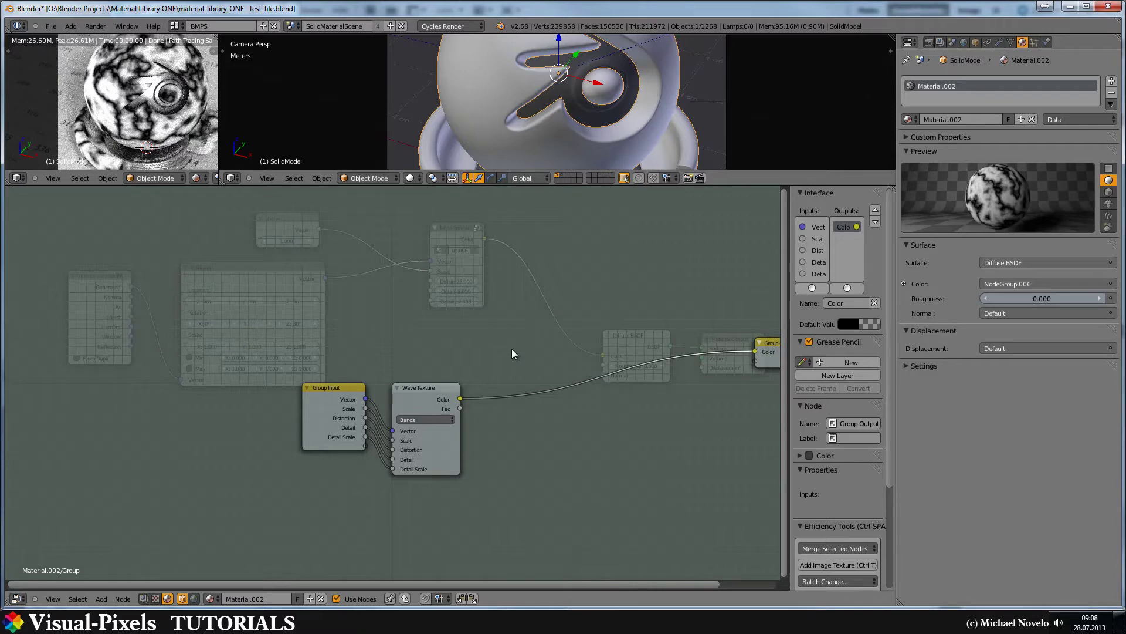
Step: Insert a ColorRamp node into the link between the Wave Texture's Color output and the Group Output
key(shift+a)
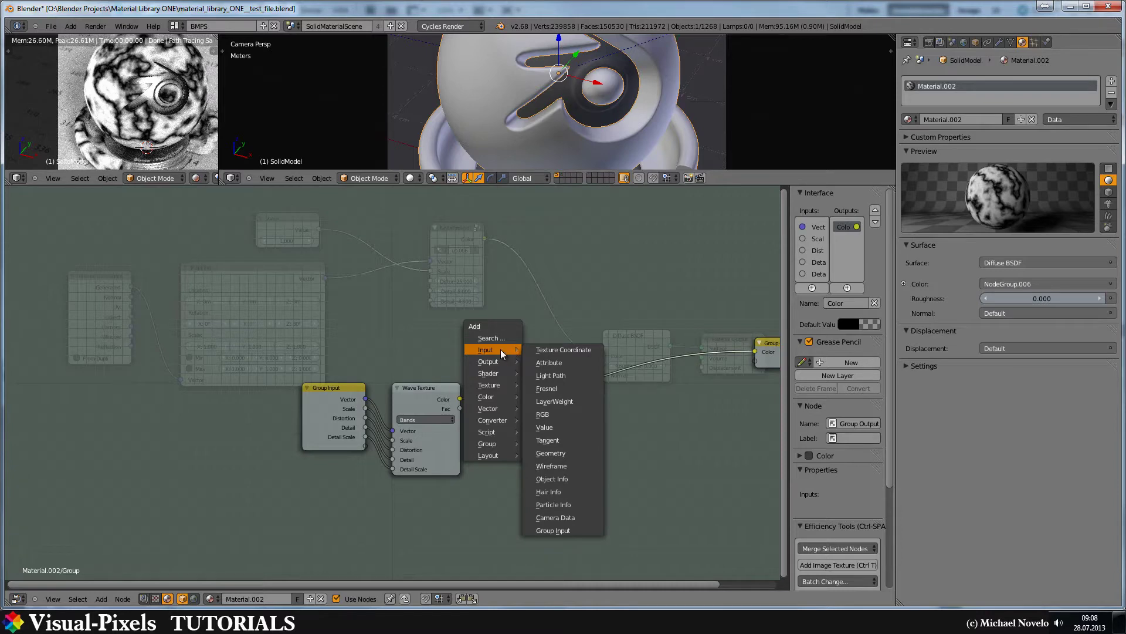
mouse_move(494, 419)
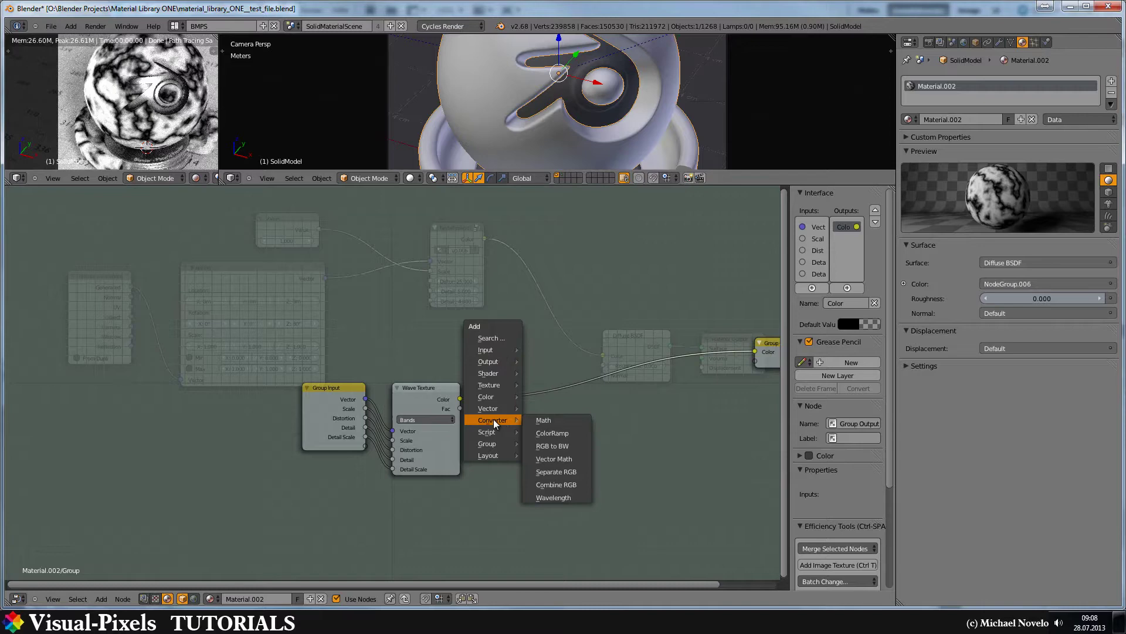
click(552, 433)
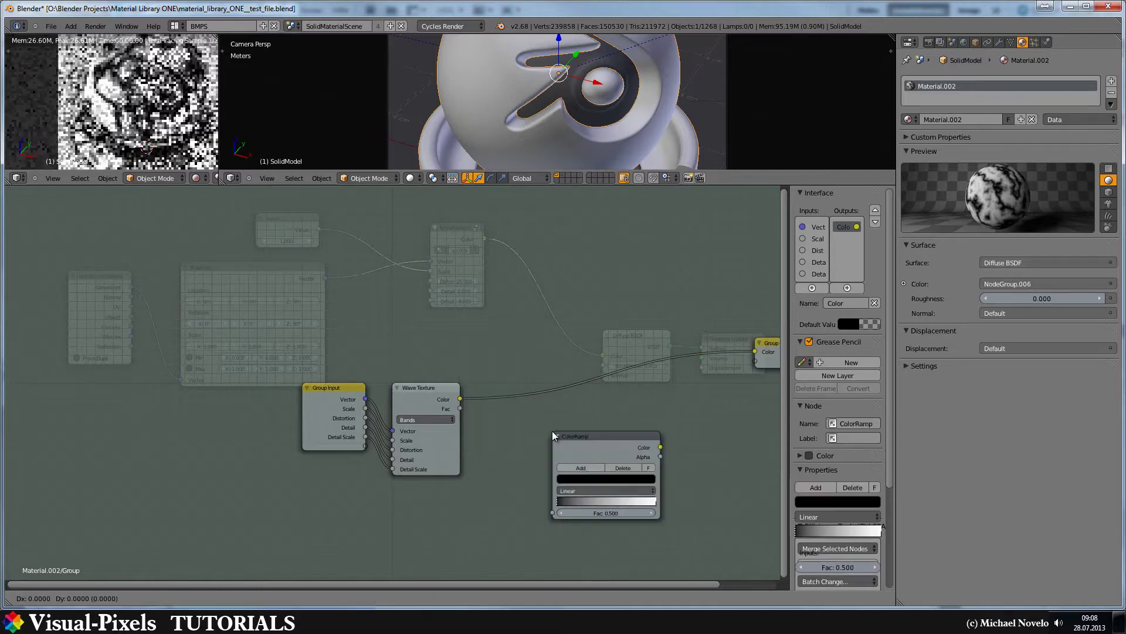
click(530, 369)
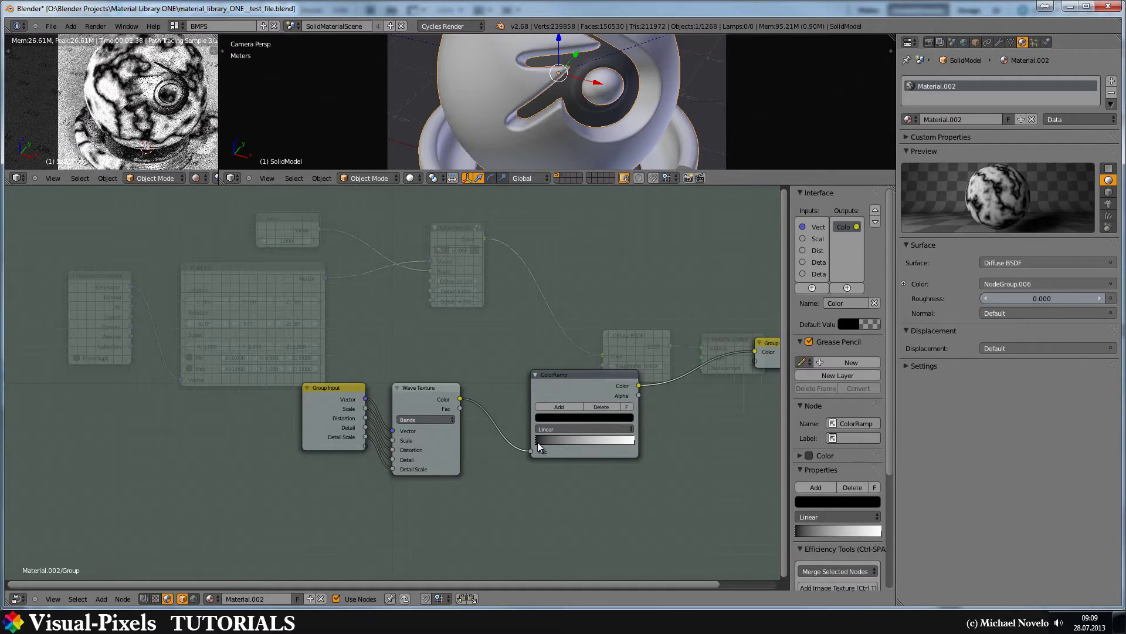
Step: Reverse the ColorRamp by moving the white stop to the start and the black stop to the end
drag(538, 442, 622, 441)
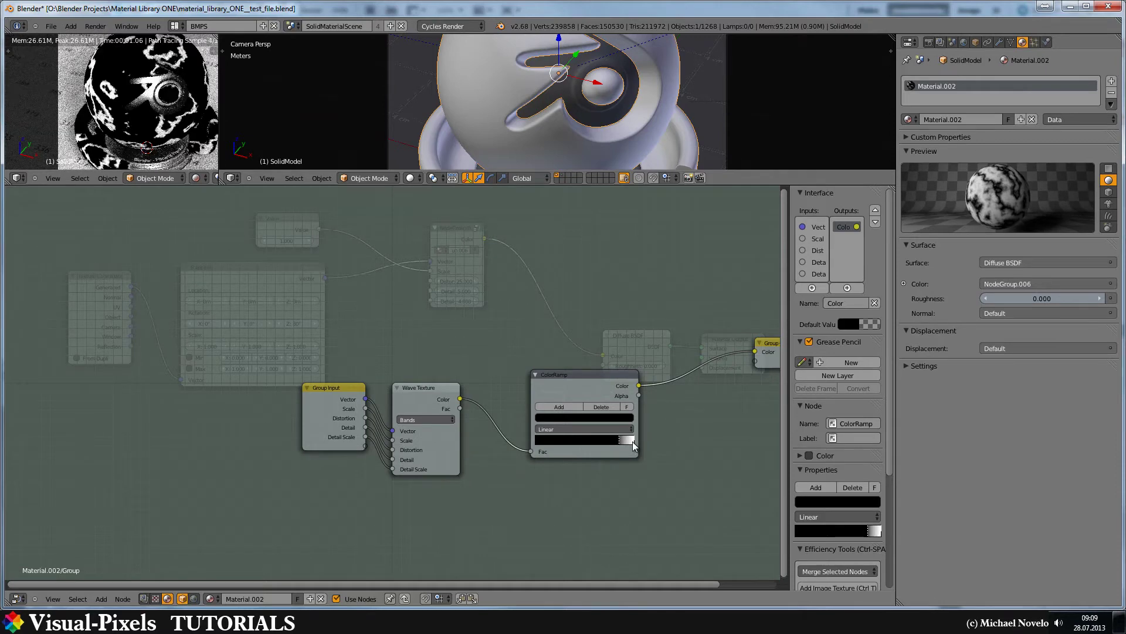
click(632, 441)
drag(569, 442, 509, 444)
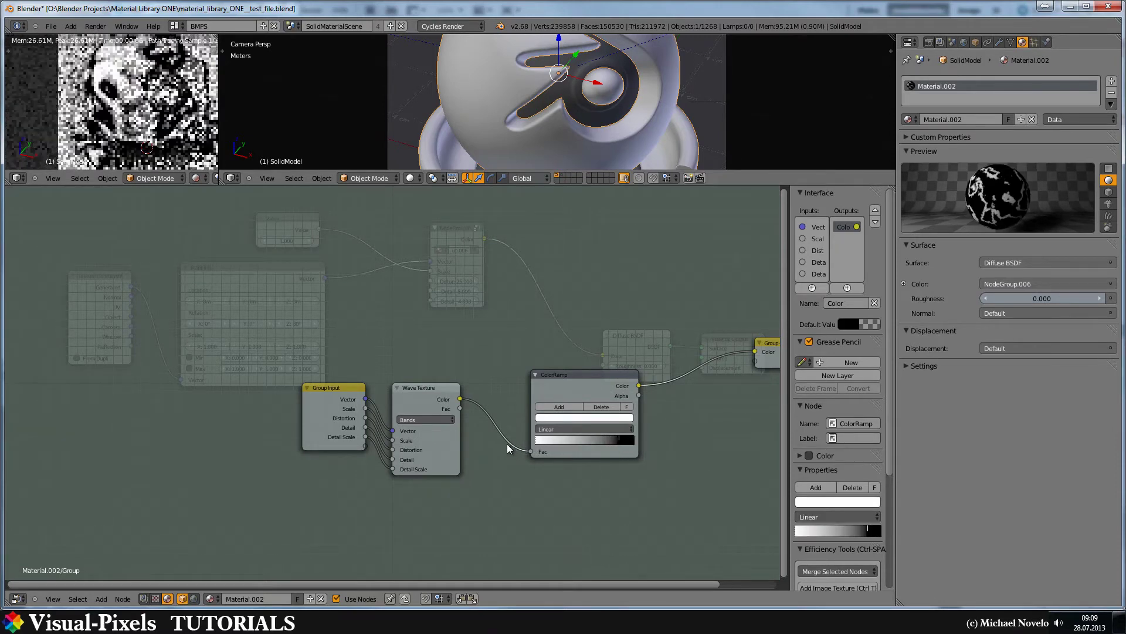
click(620, 441)
drag(641, 442, 649, 442)
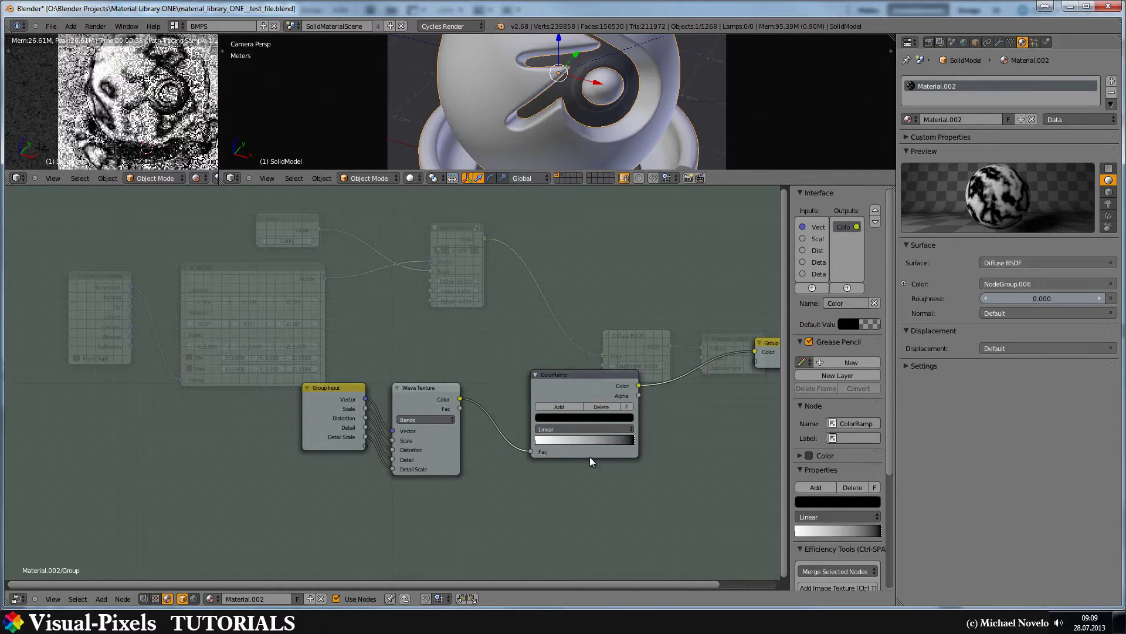
Step: Add a ColorRamp stop close to the black end and darken it to a grey of RGB 0.110
click(553, 407)
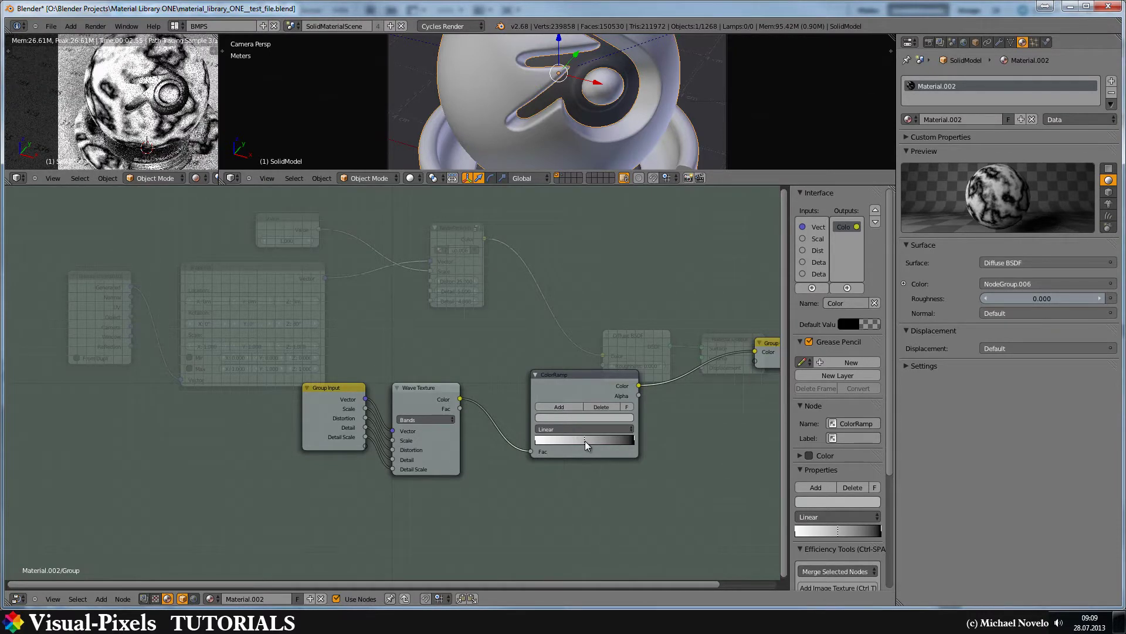
drag(597, 441, 634, 444)
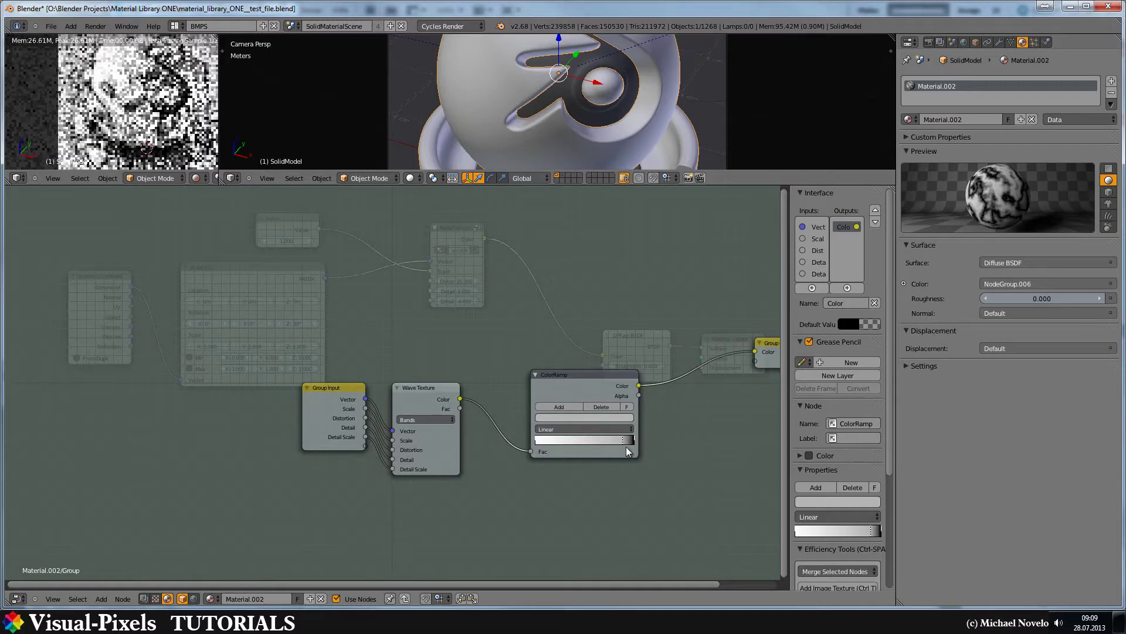
click(583, 417)
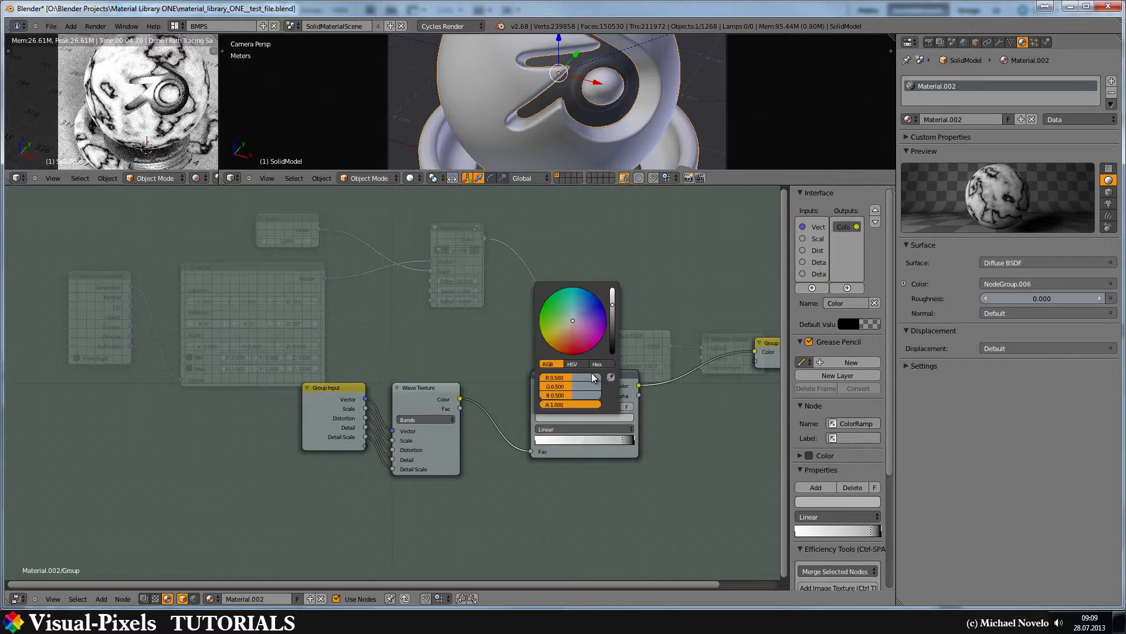
click(612, 331)
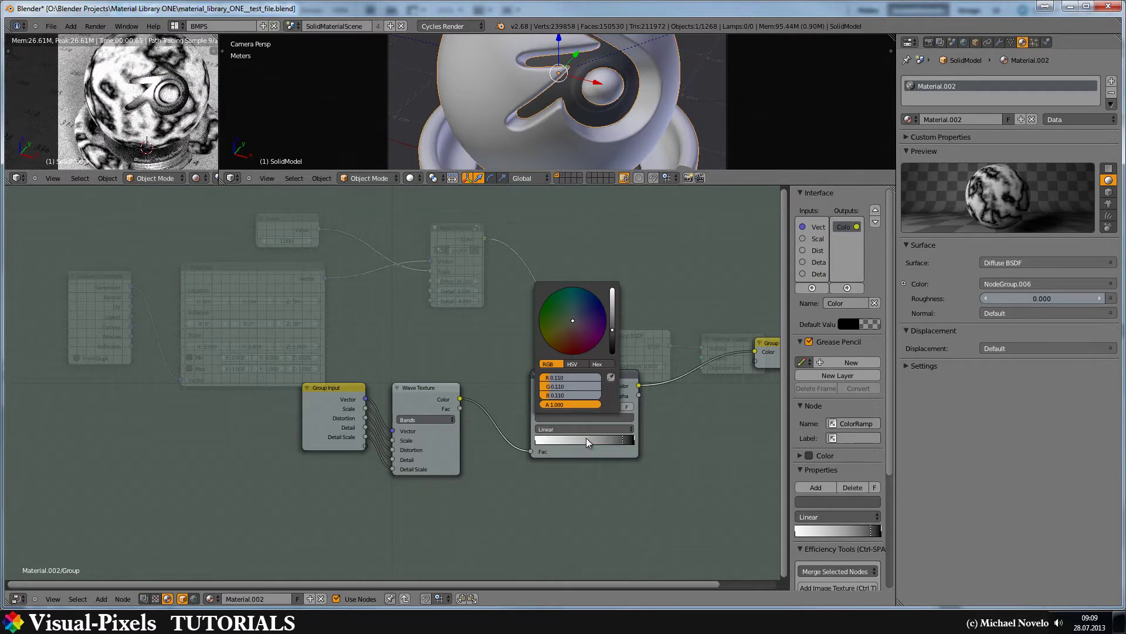
Step: Add a light grey ColorRamp stop near the white end and another stop between it and the white stop
click(536, 441)
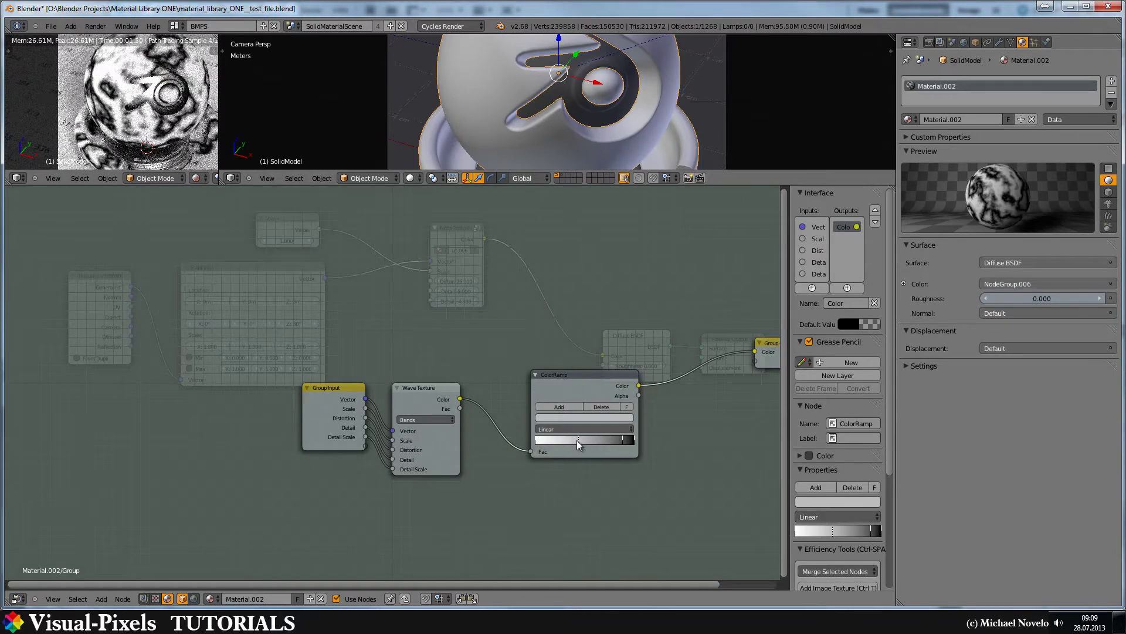
drag(558, 441, 550, 442)
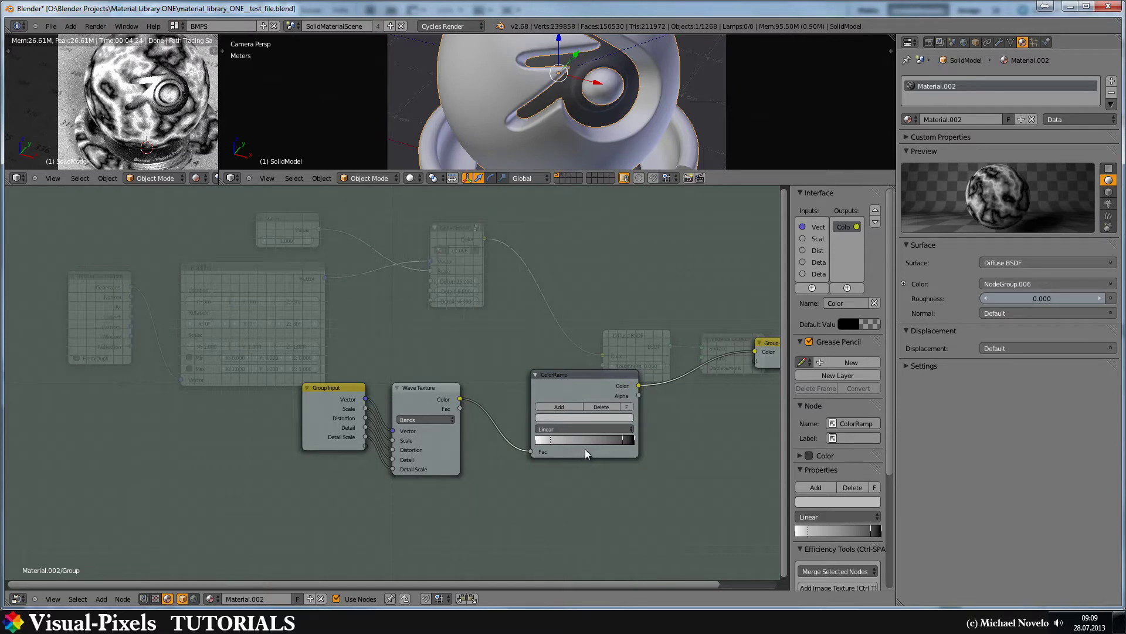
click(568, 406)
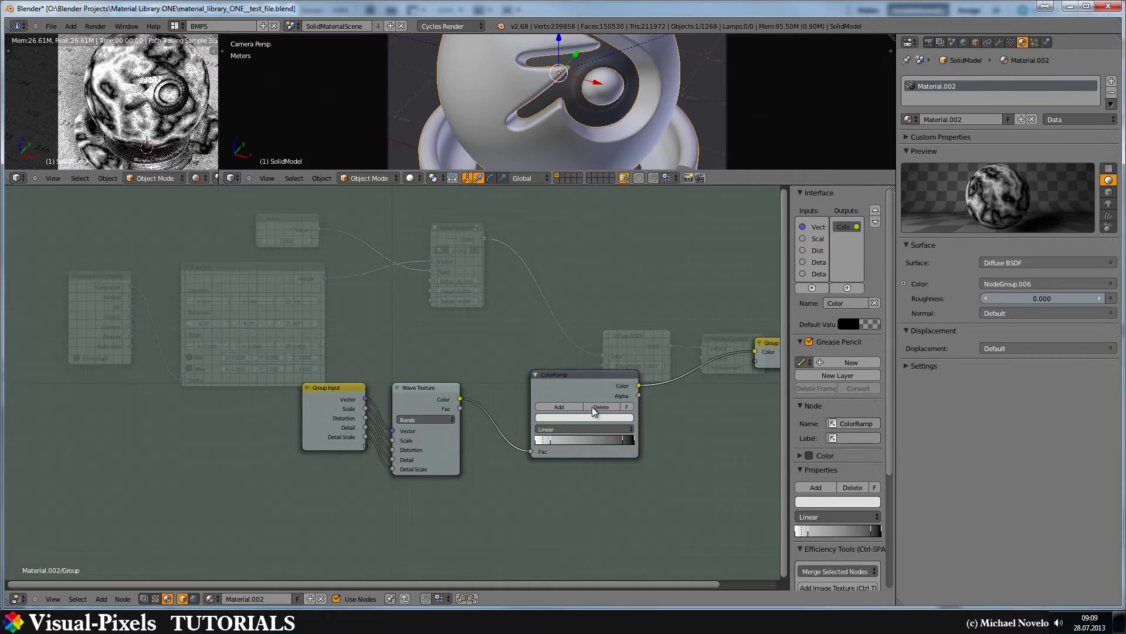
Step: Add a ColorRamp stop midway between the light and dark grey stops and set its colour to RGB 0.545
click(625, 441)
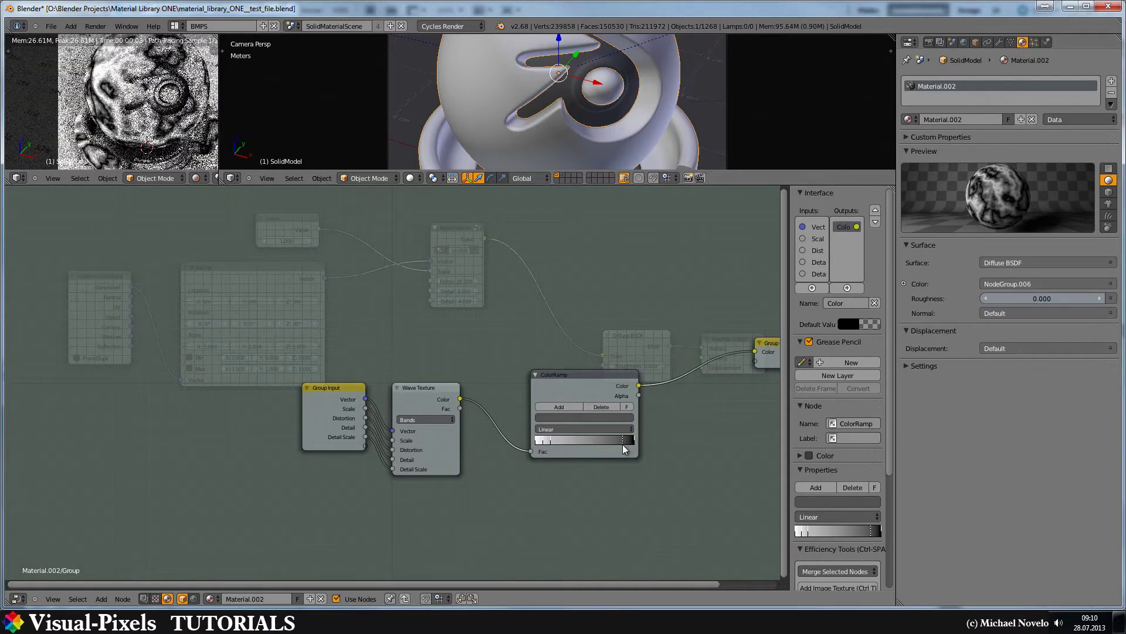
click(561, 407)
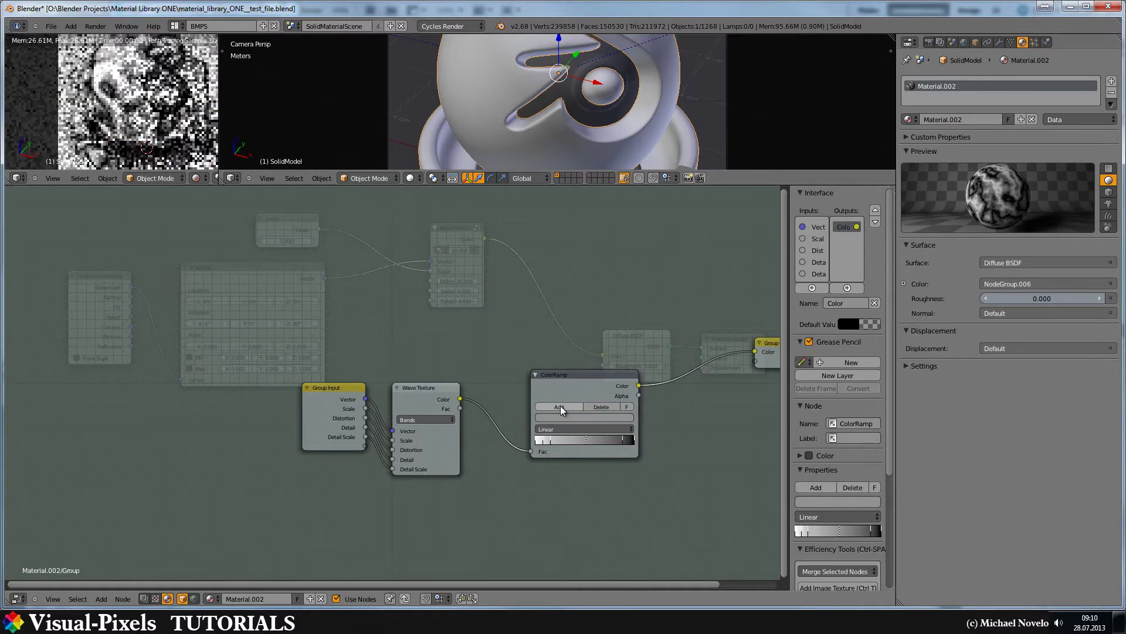
click(617, 418)
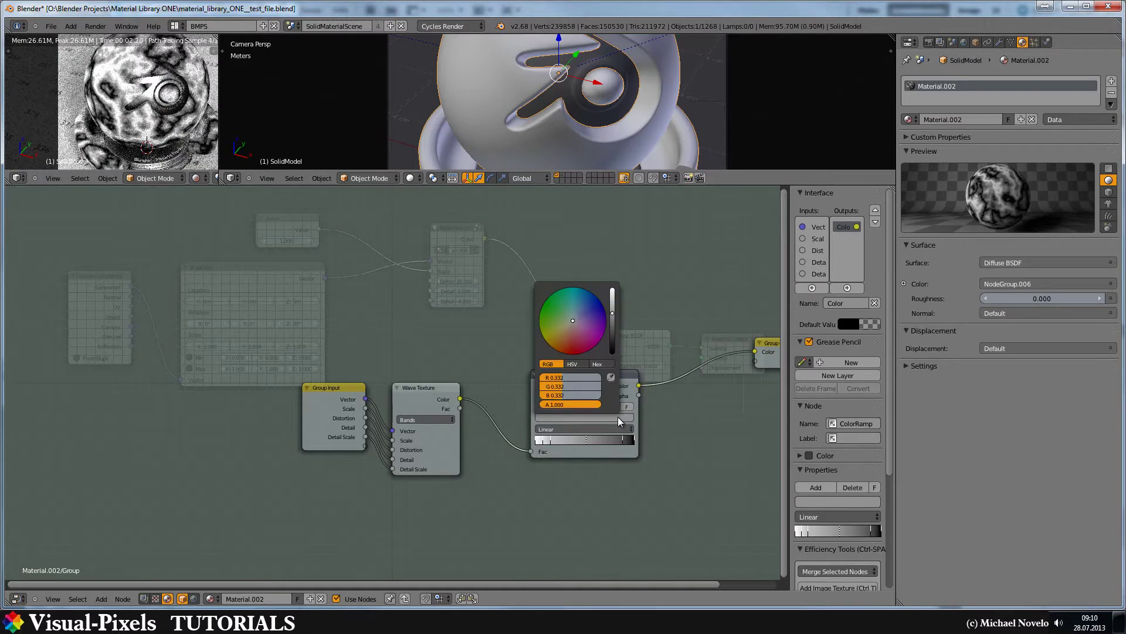
drag(611, 314, 612, 304)
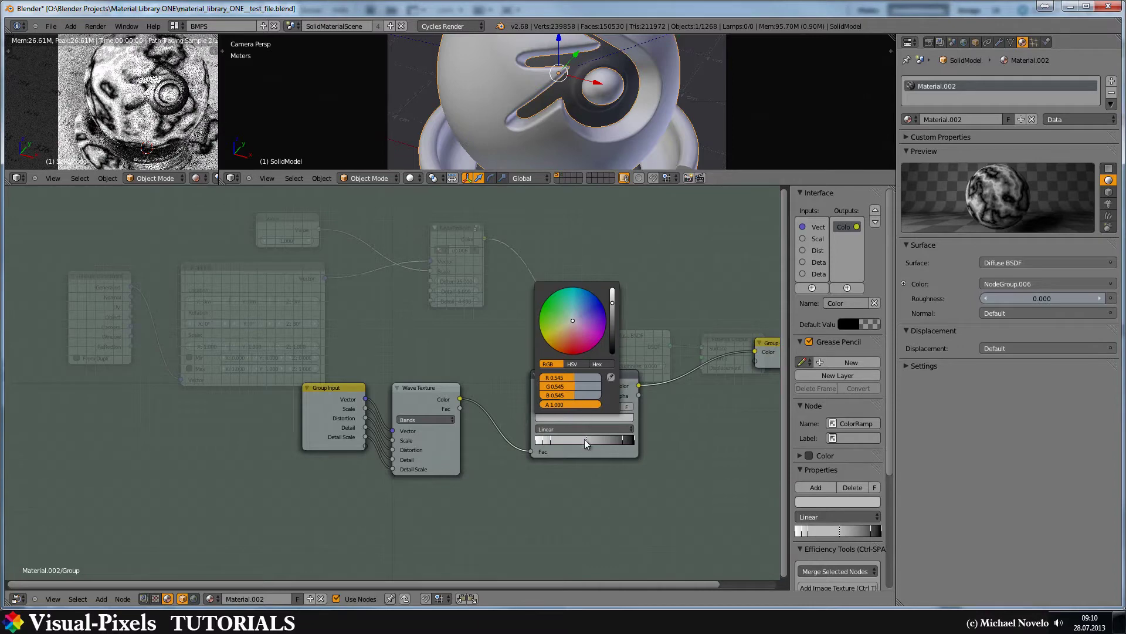
Step: Delete the extra ColorRamp stop between the white end and the light grey stop
click(543, 442)
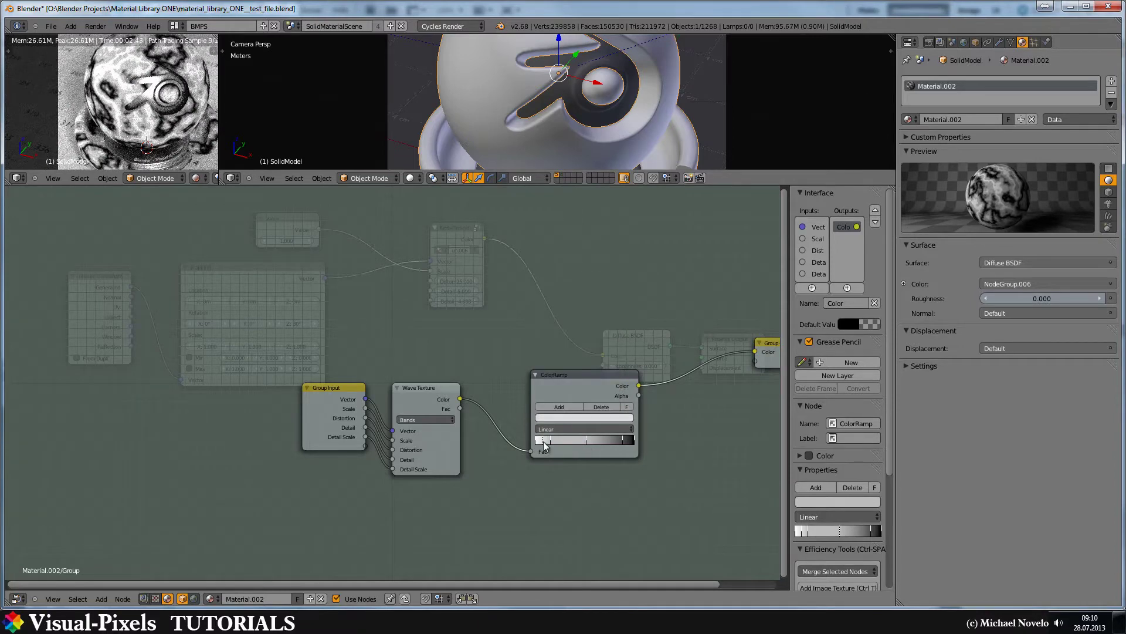
click(601, 408)
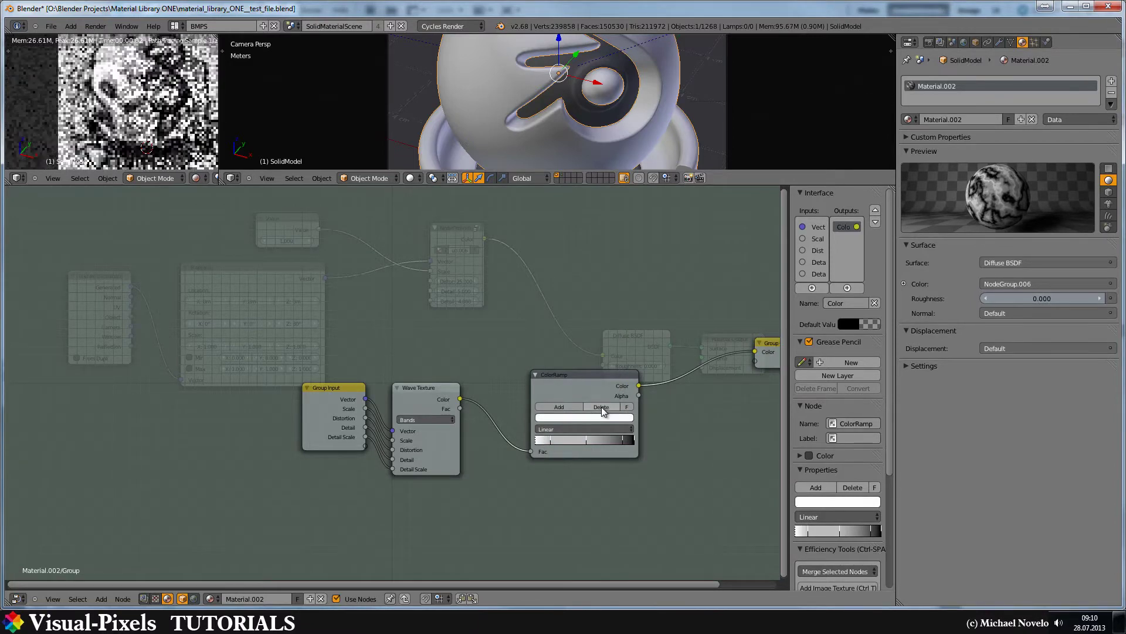
click(551, 441)
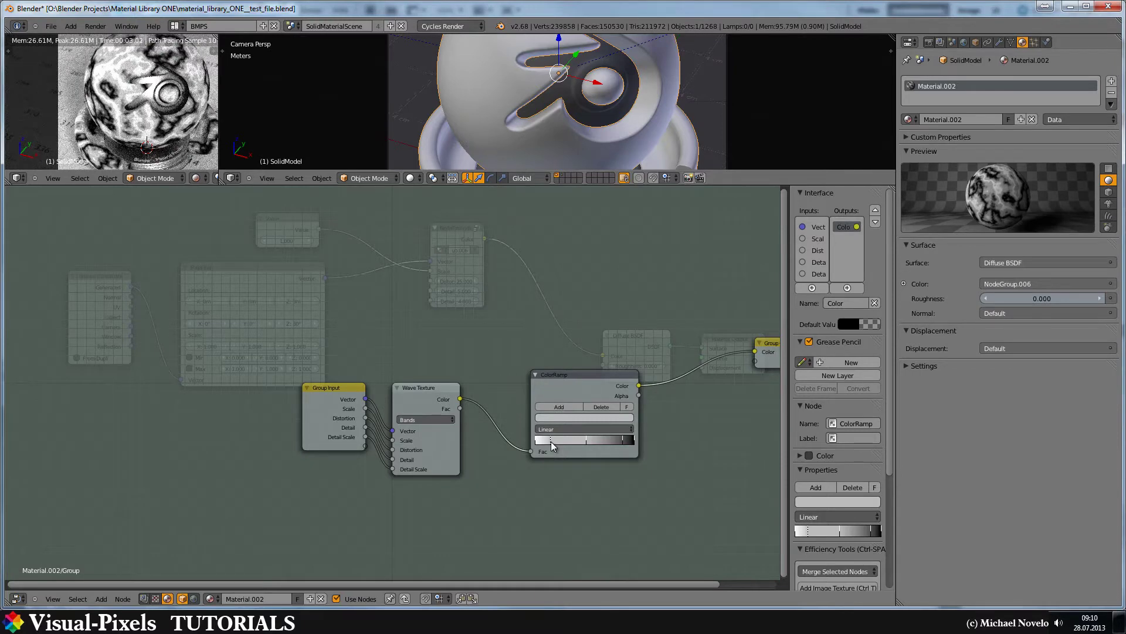
Step: Adjust the middle ColorRamp stop's brightness to RGB 0.518 and exit the node group
click(586, 439)
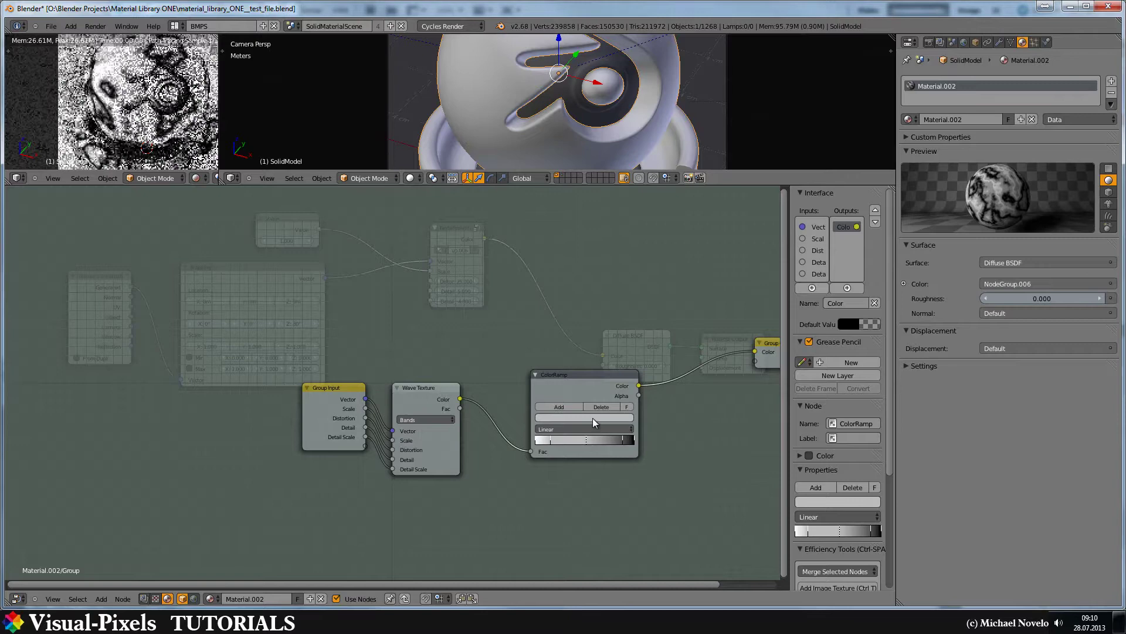
click(630, 418)
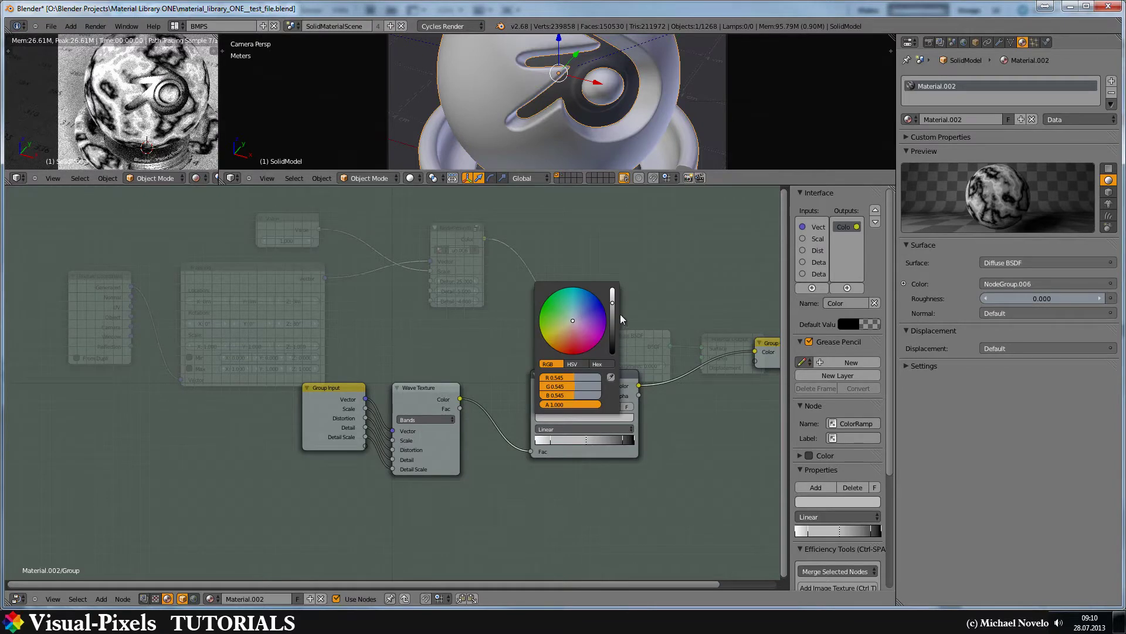
drag(614, 302, 613, 297)
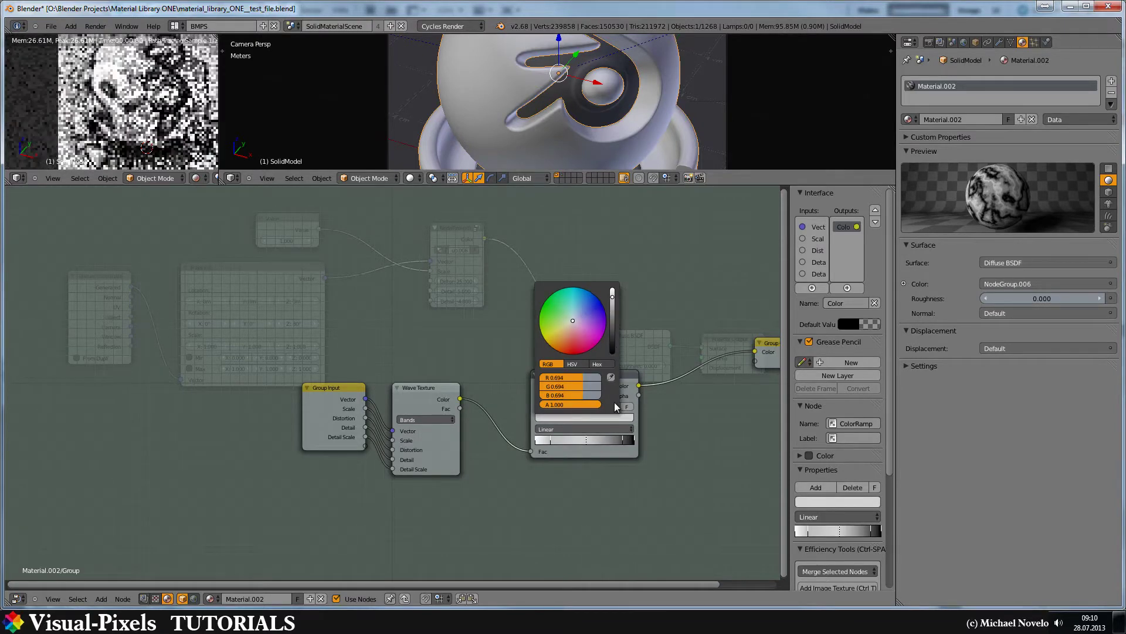
click(588, 418)
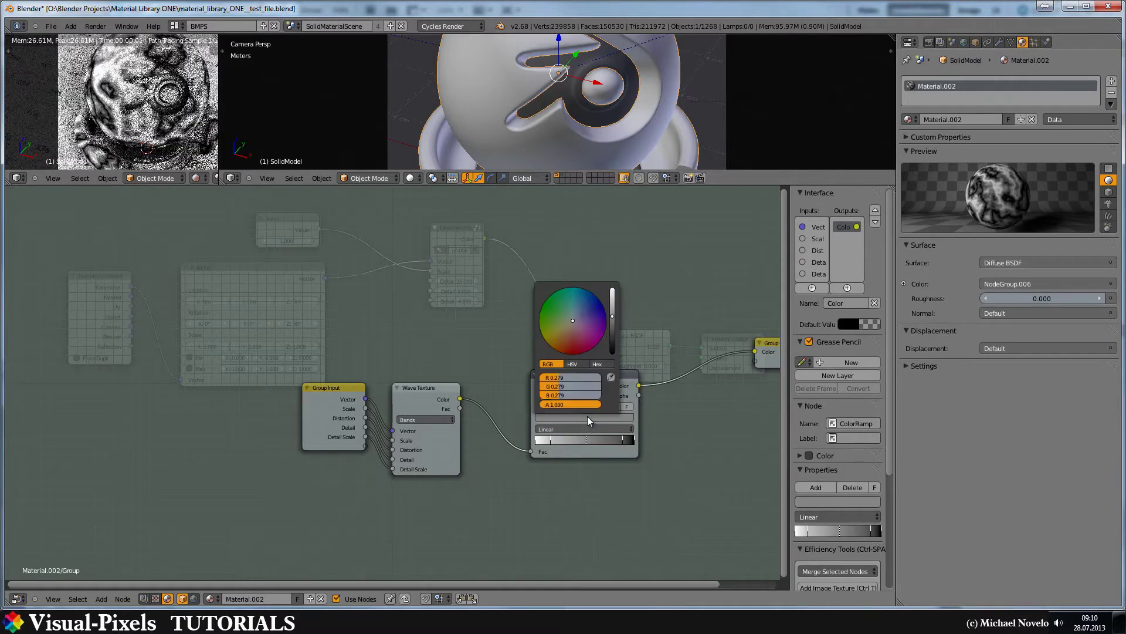
click(612, 304)
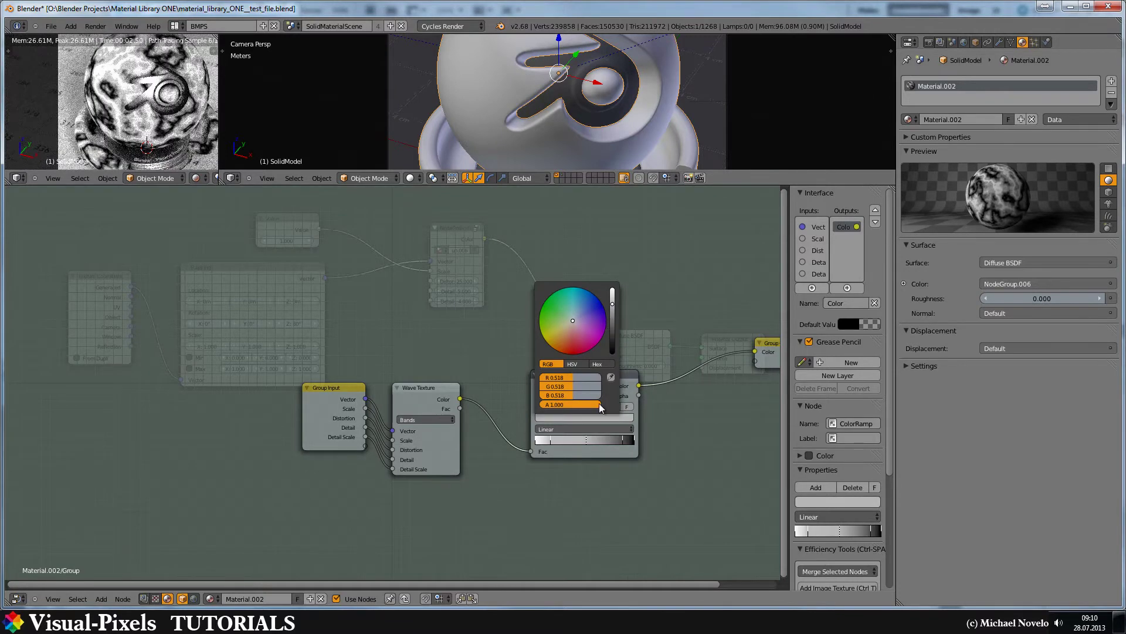
click(591, 453)
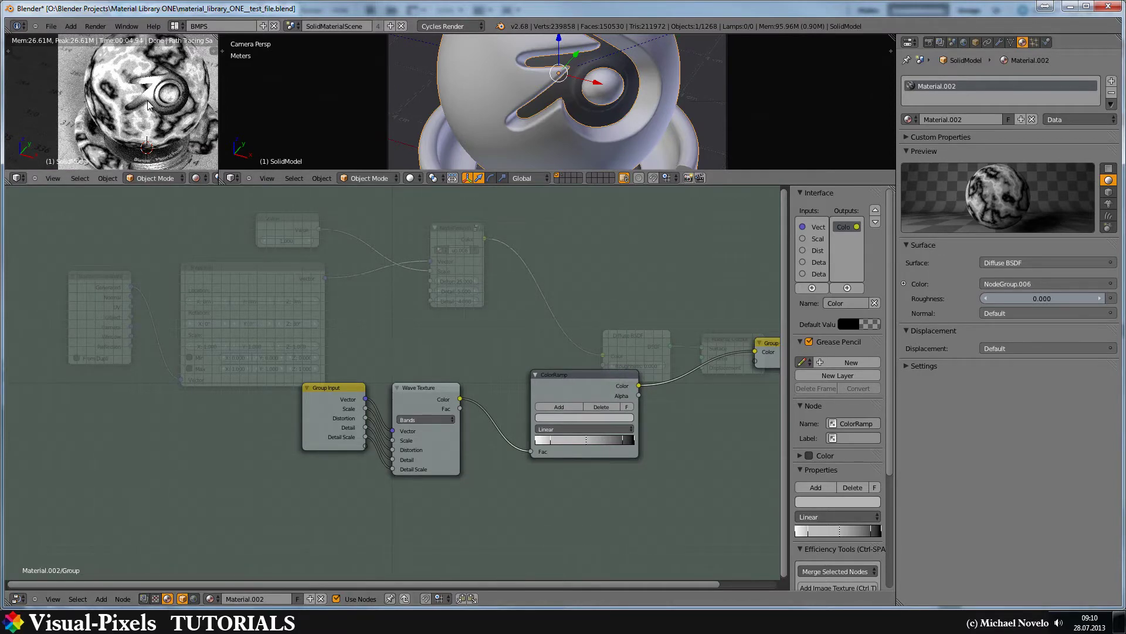
key(Tab)
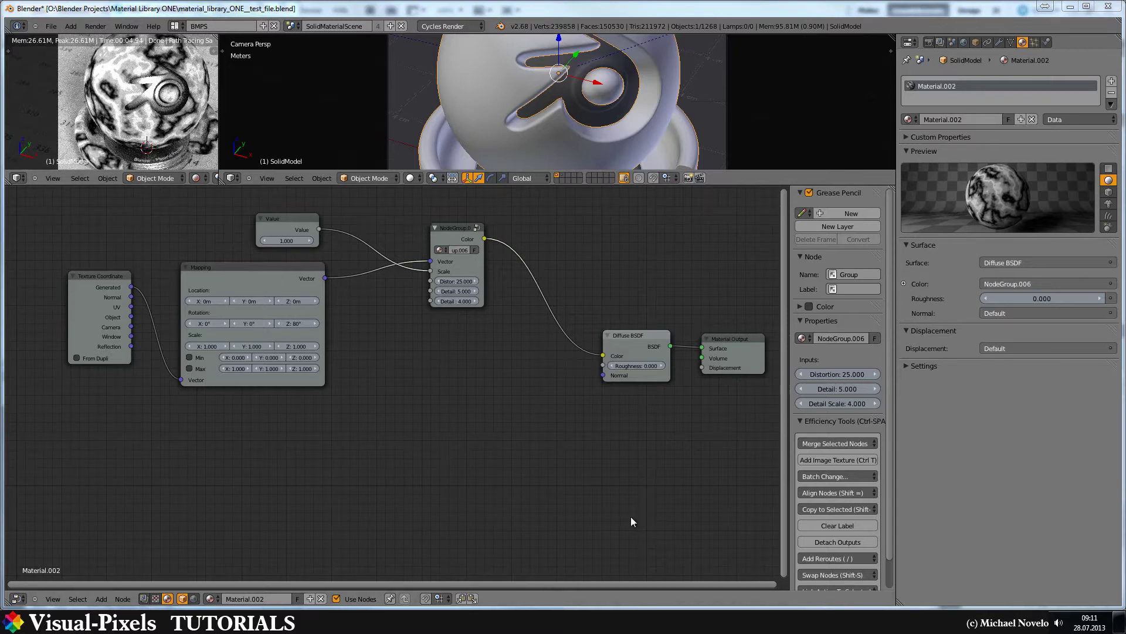
Step: Add a Wave Texture node in the empty space below the existing node group
key(shift+a)
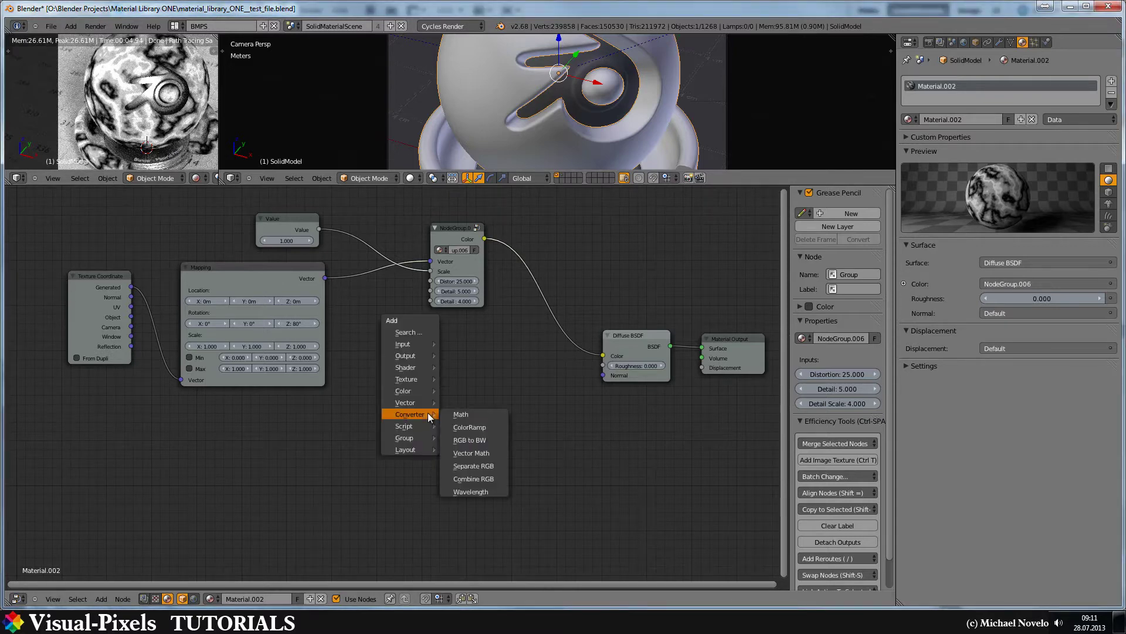
mouse_move(413, 378)
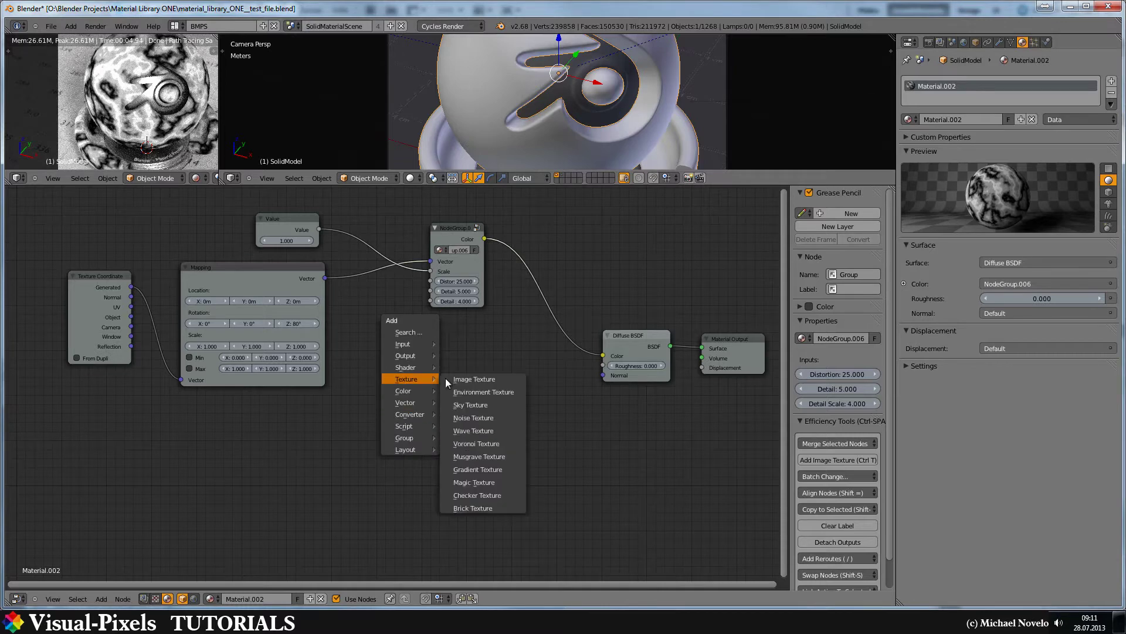
click(480, 430)
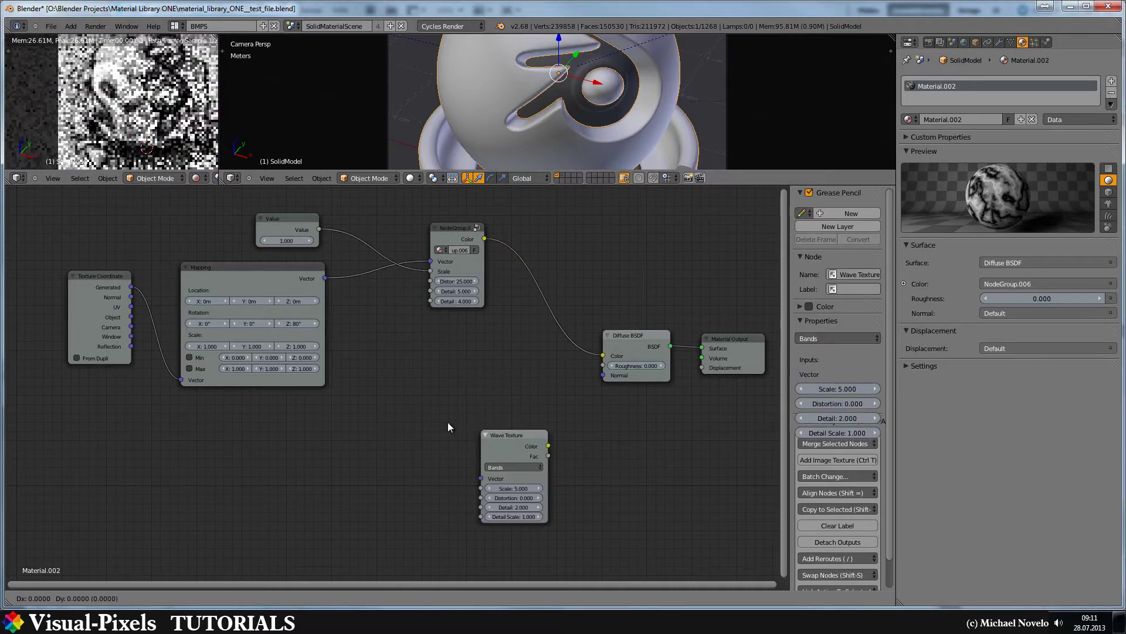
click(435, 417)
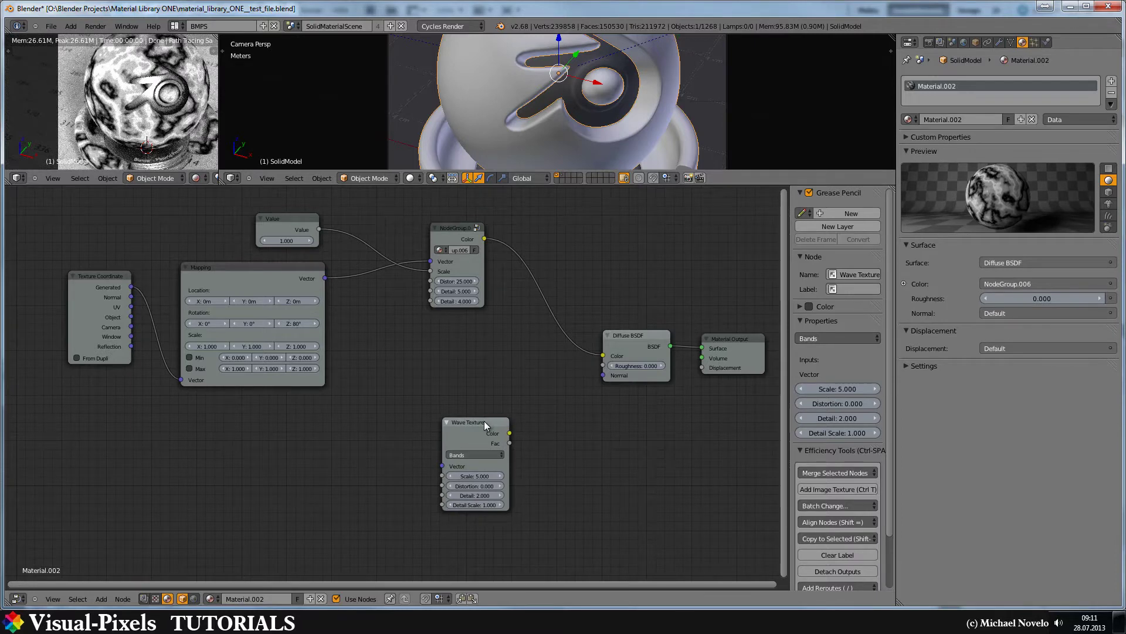
Step: Group the new Wave Texture, remove the group's Fac output so only Color remains, and exit the group
key(ctrl+g)
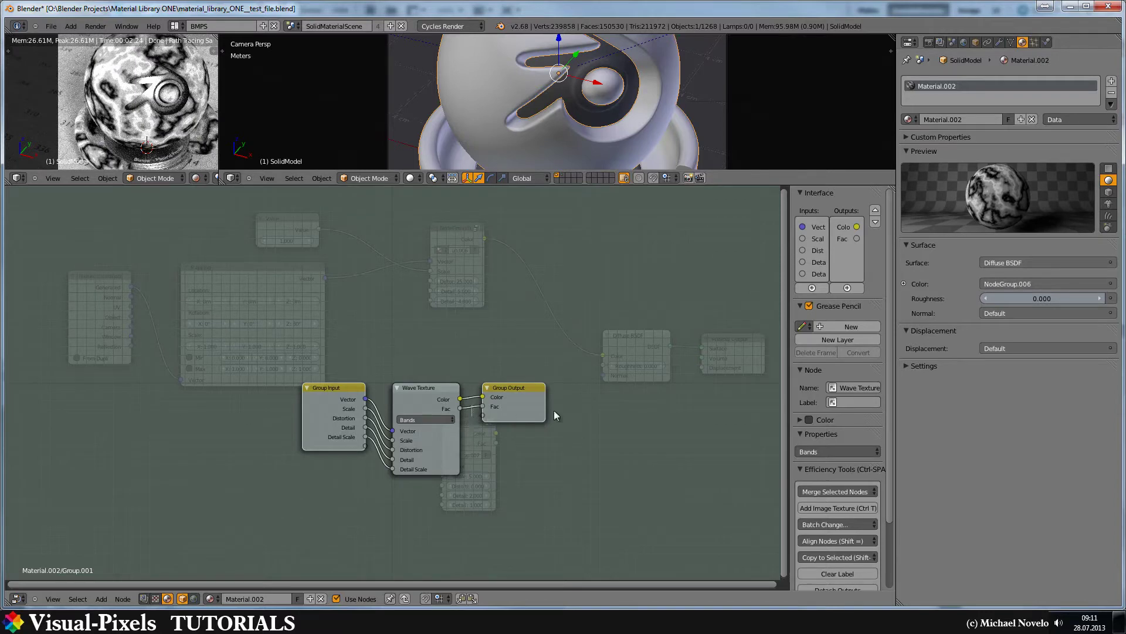
ctrl+drag(472, 417, 472, 405)
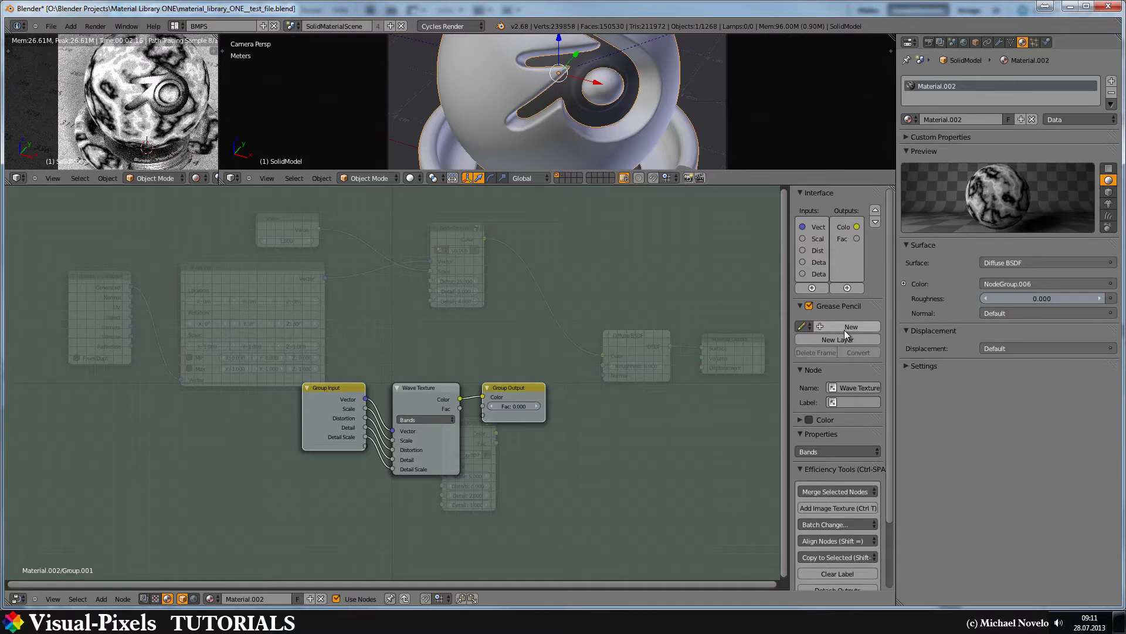
click(842, 238)
click(875, 303)
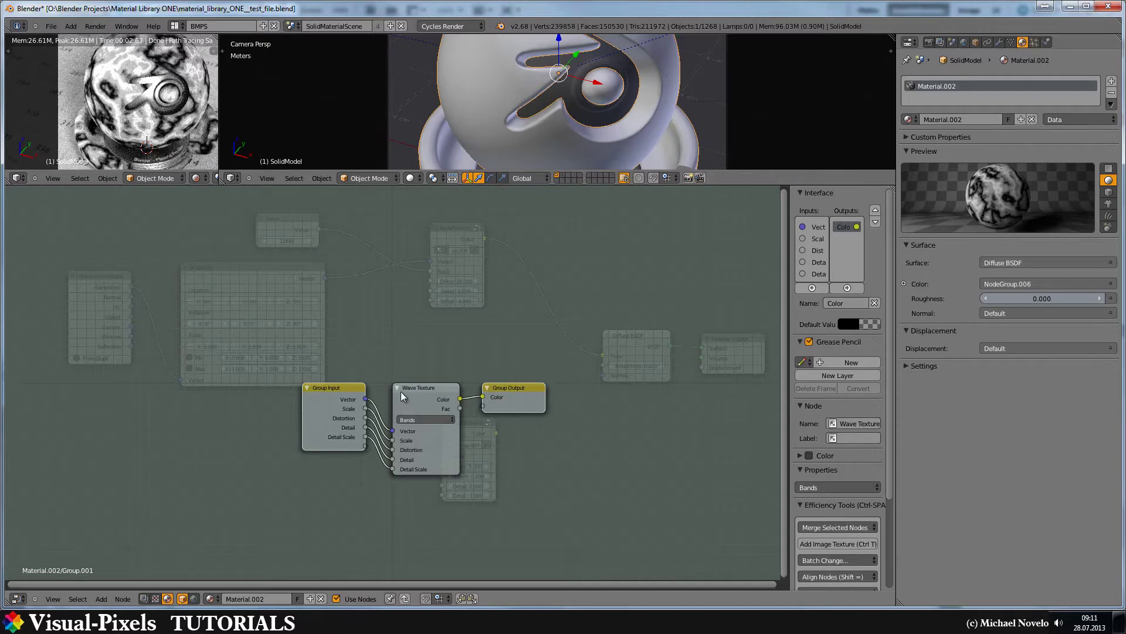
key(Tab)
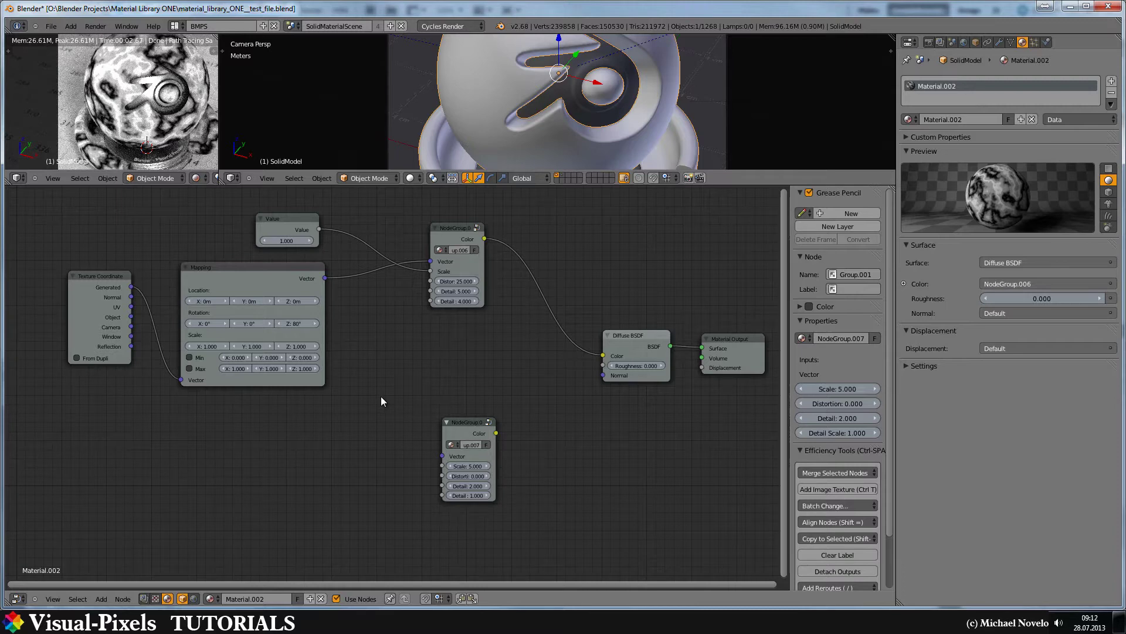
Step: Add a Math node fed by the Value node and place it just before the new Wave Texture group
key(shift+a)
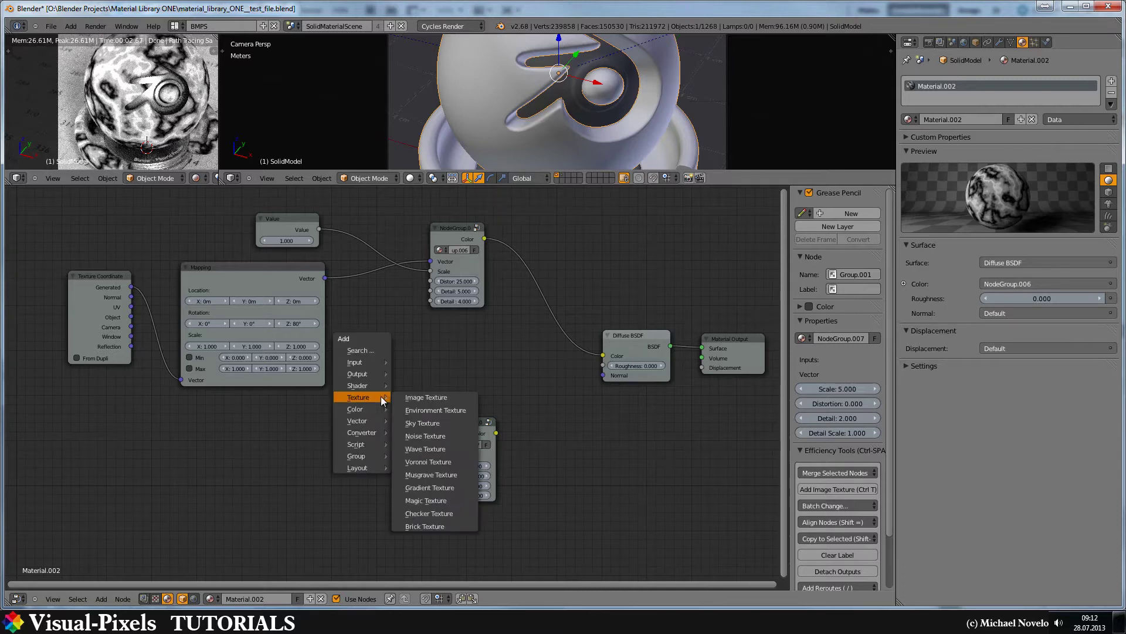
mouse_move(363, 432)
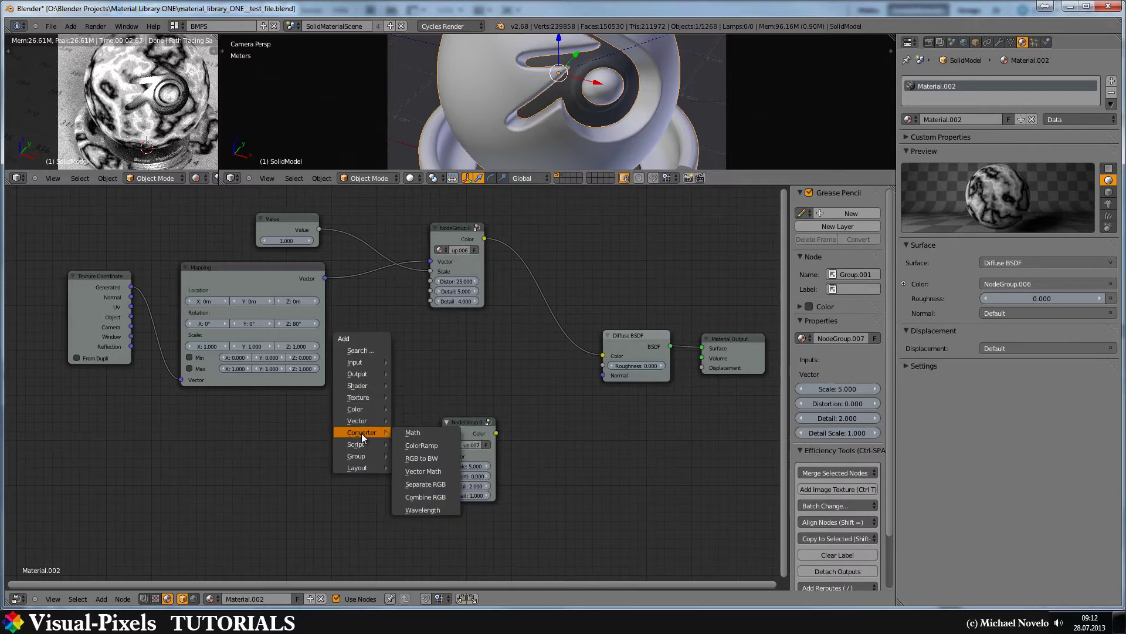
click(423, 431)
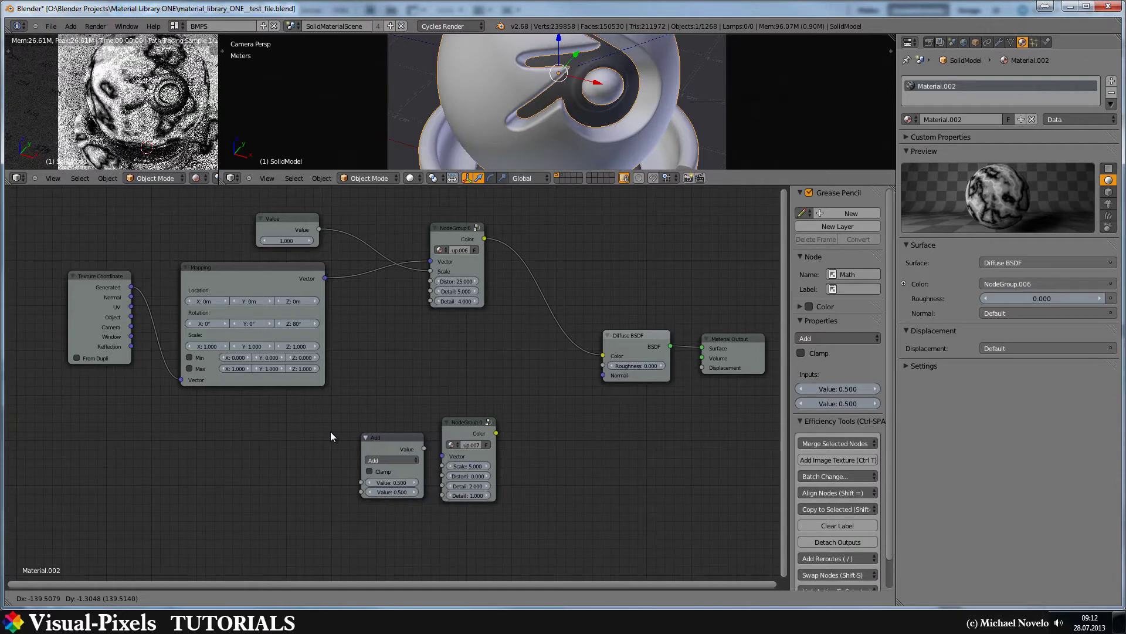
click(352, 301)
drag(320, 230, 353, 354)
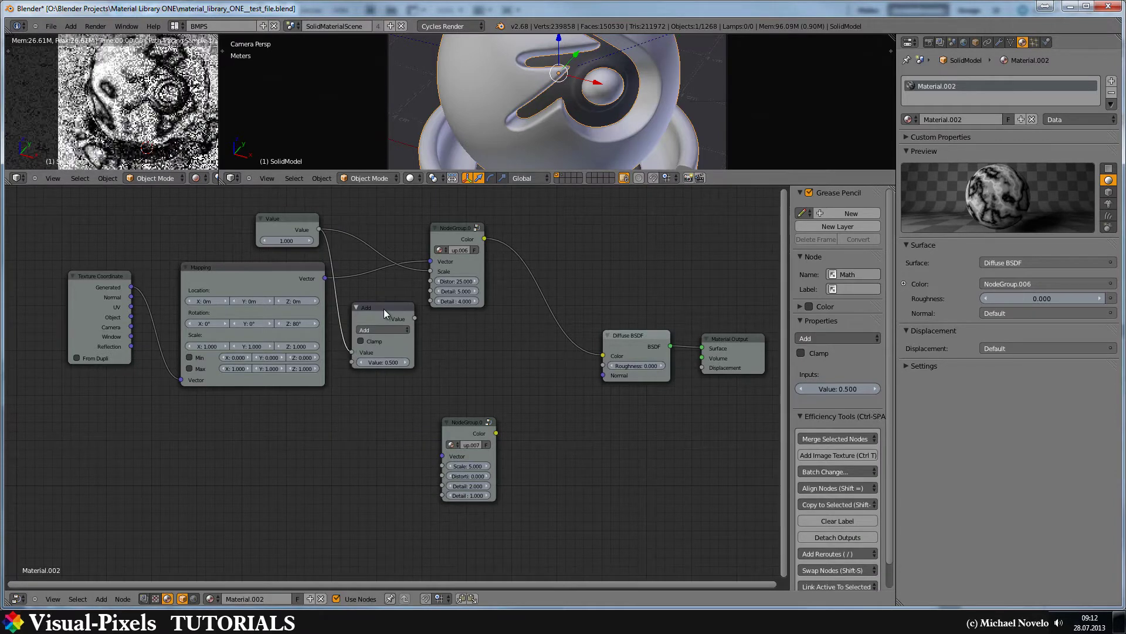
key(g)
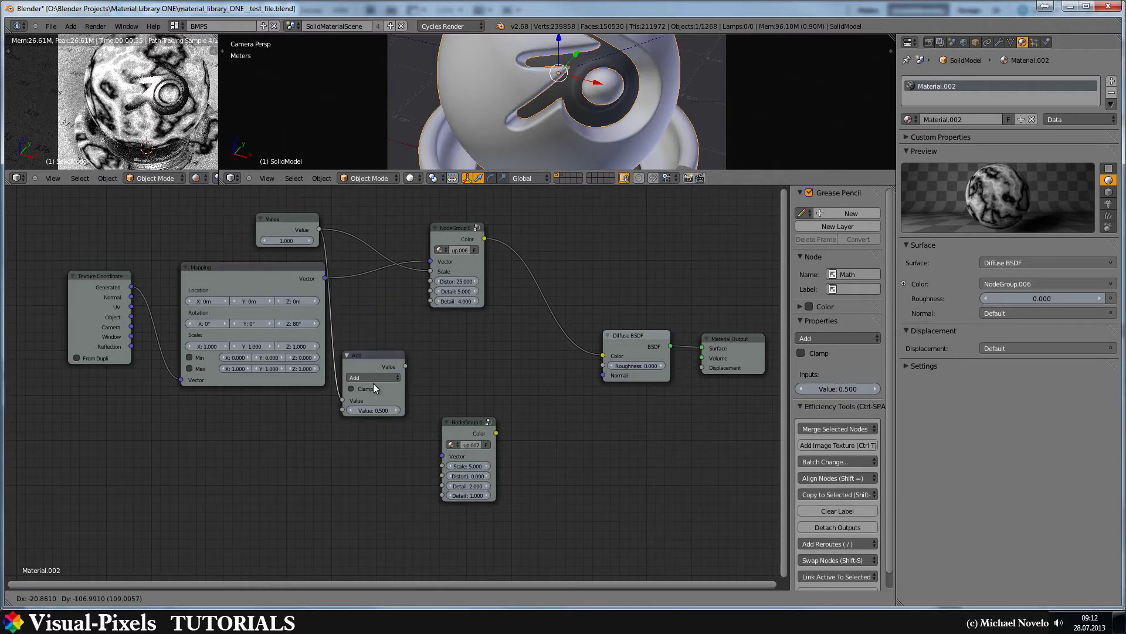
click(372, 468)
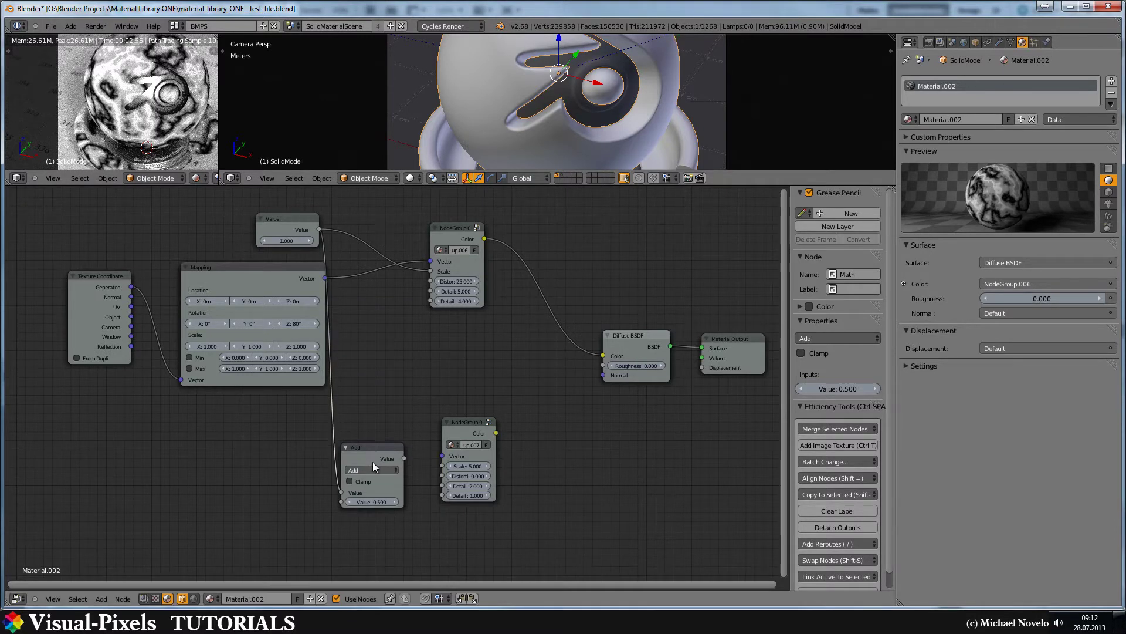
Step: Switch the Math node's operation to Multiply and set its second value to 6
click(372, 470)
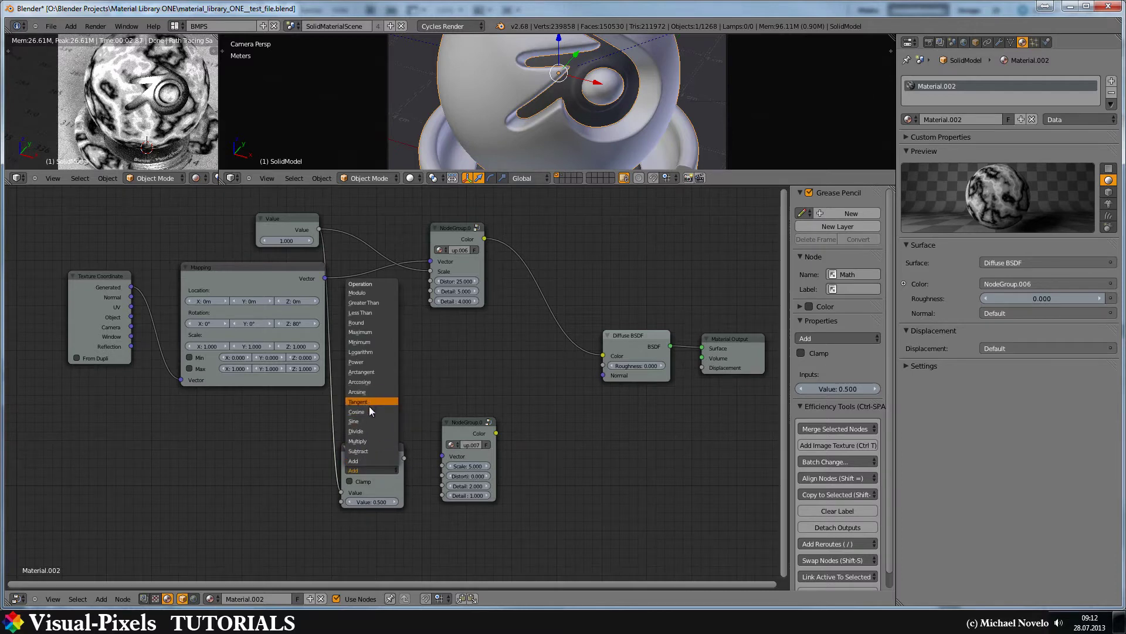
click(368, 441)
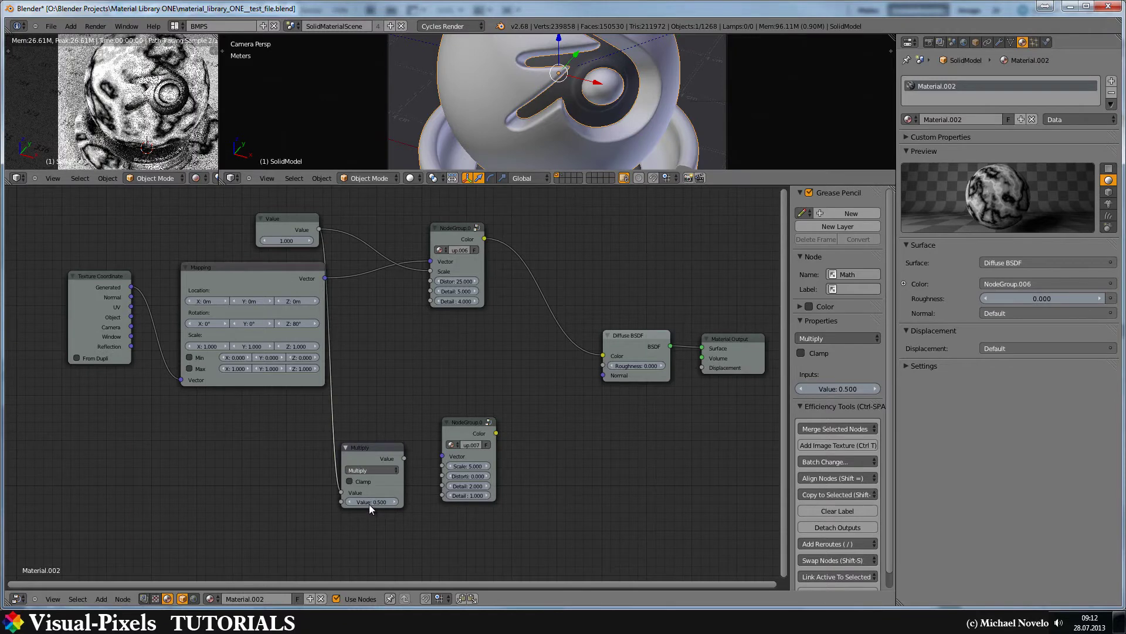
click(370, 501)
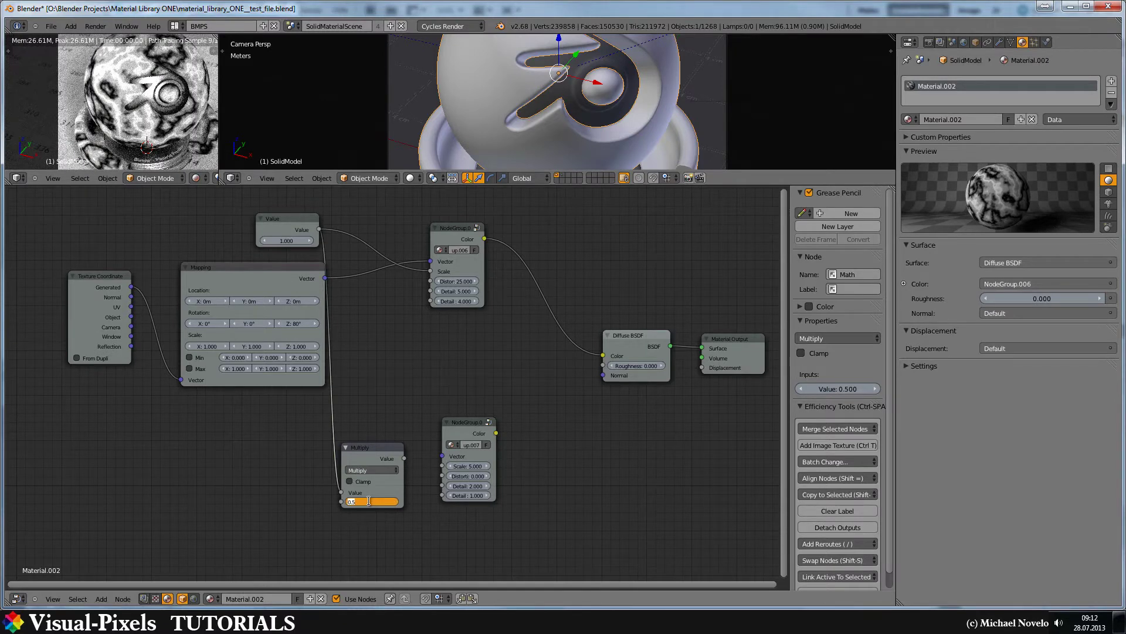
text(6)
key(Return)
Step: Link the new group's Color to the Diffuse BSDF colour, and feed its Vector from Mapping and its Scale from Multiply
drag(495, 433, 608, 354)
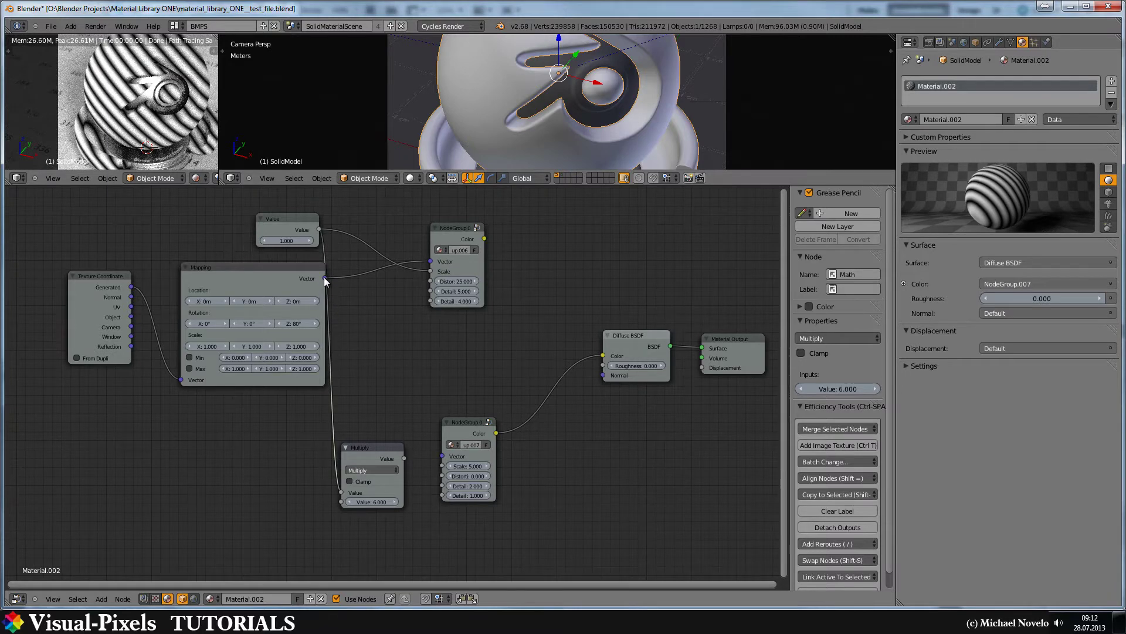
drag(325, 281, 441, 458)
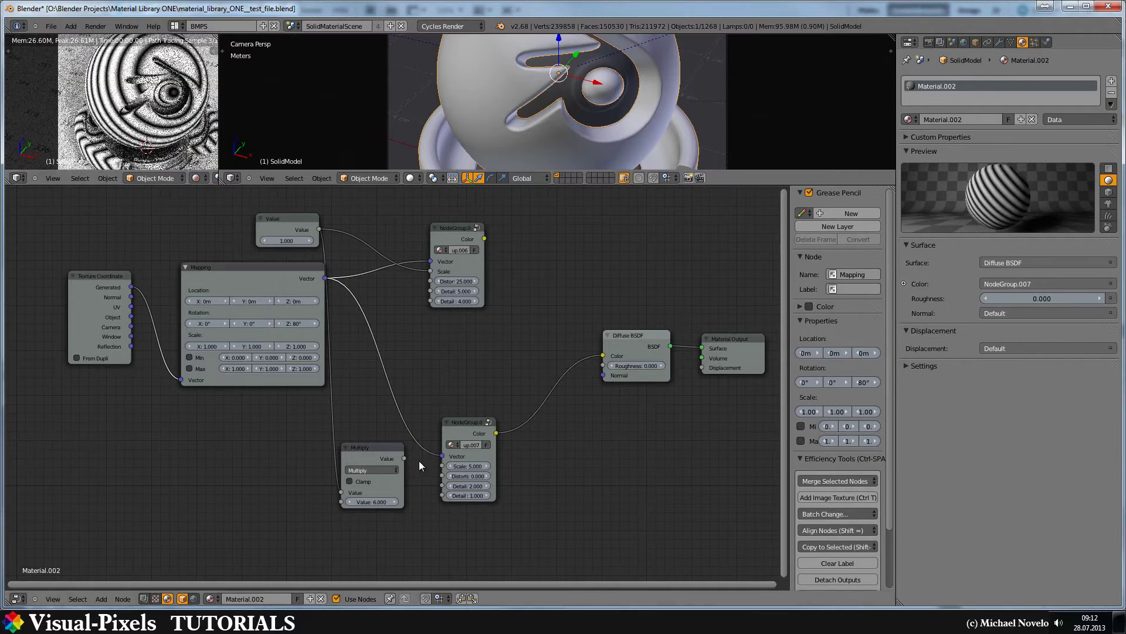
drag(405, 457, 442, 466)
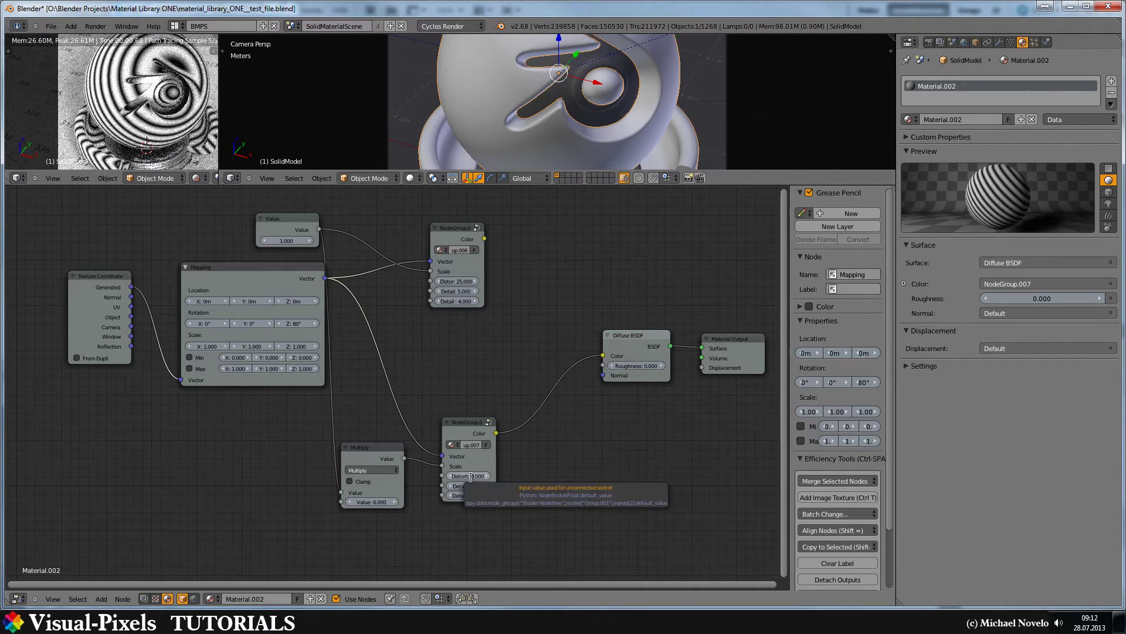
Step: Set the new group's Distortion to 15, Detail to 3 and Detail Scale to 4
click(469, 477)
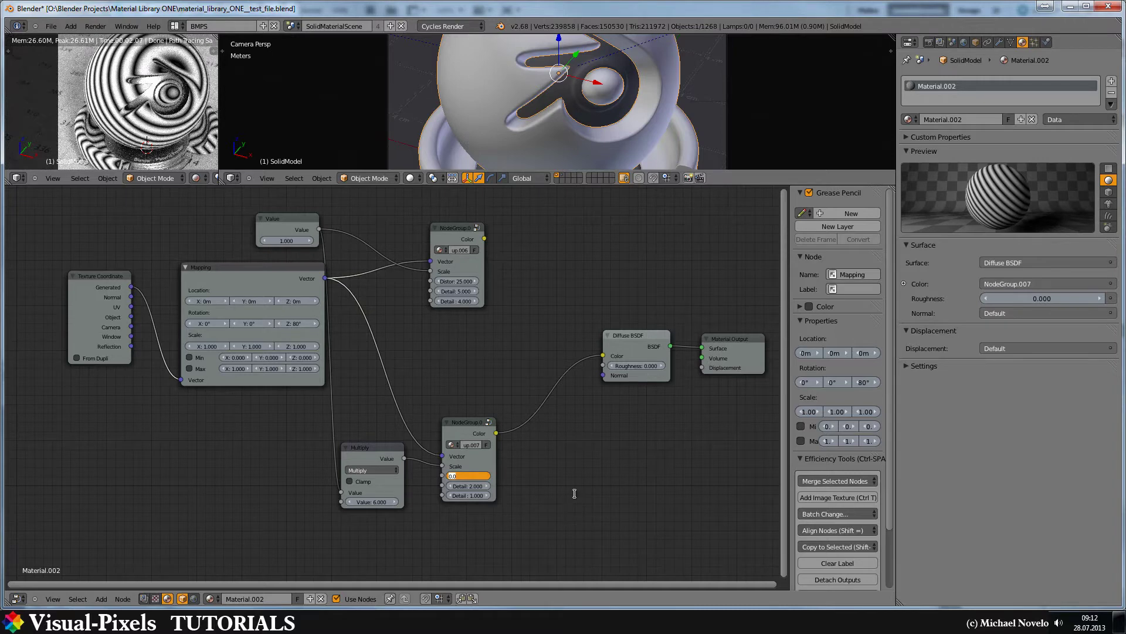
text(15)
key(Return)
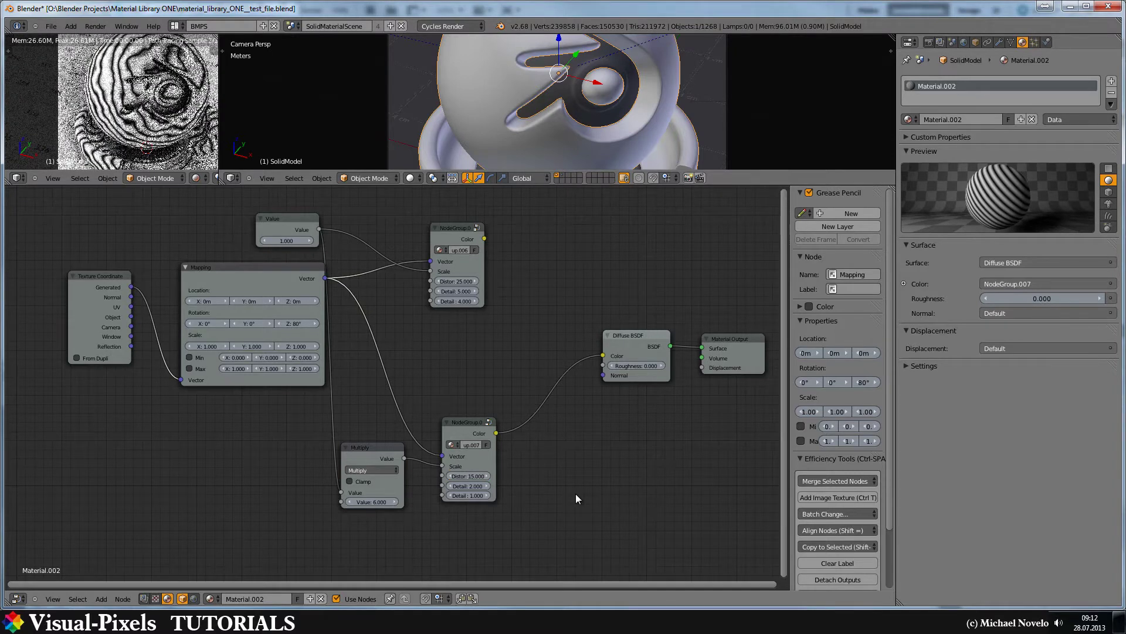
click(473, 486)
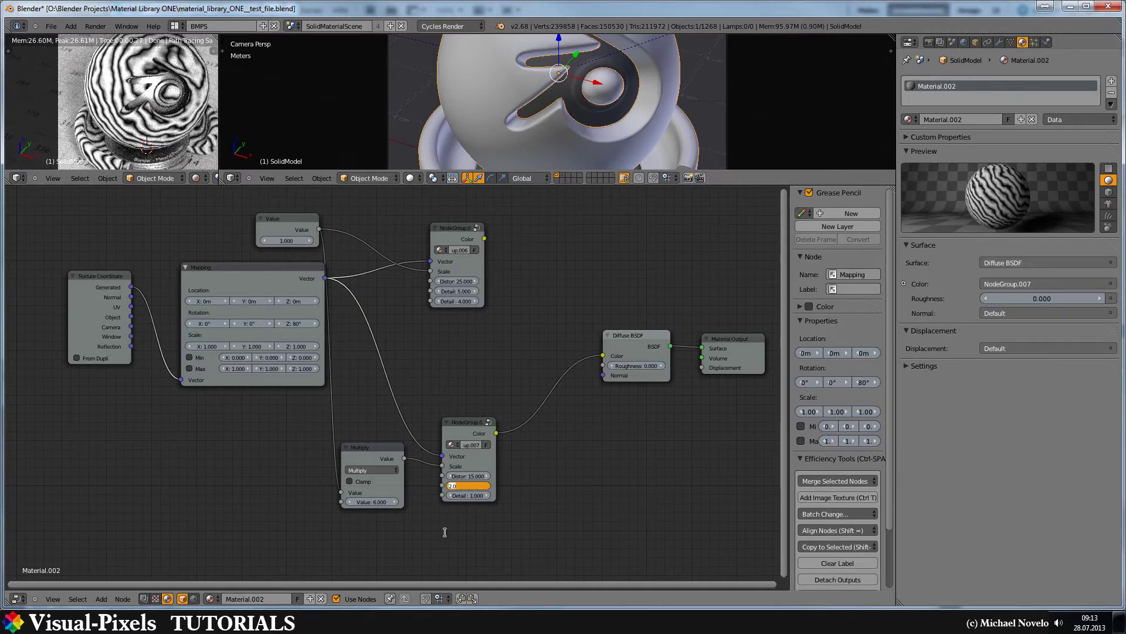
text(3)
key(Return)
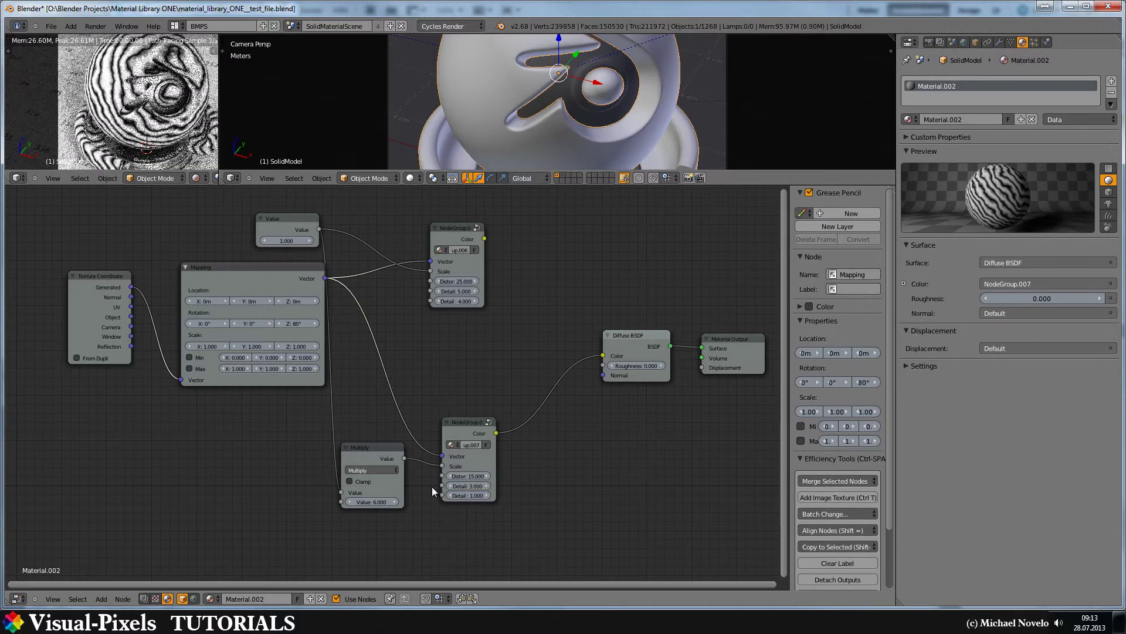
click(470, 495)
text(4)
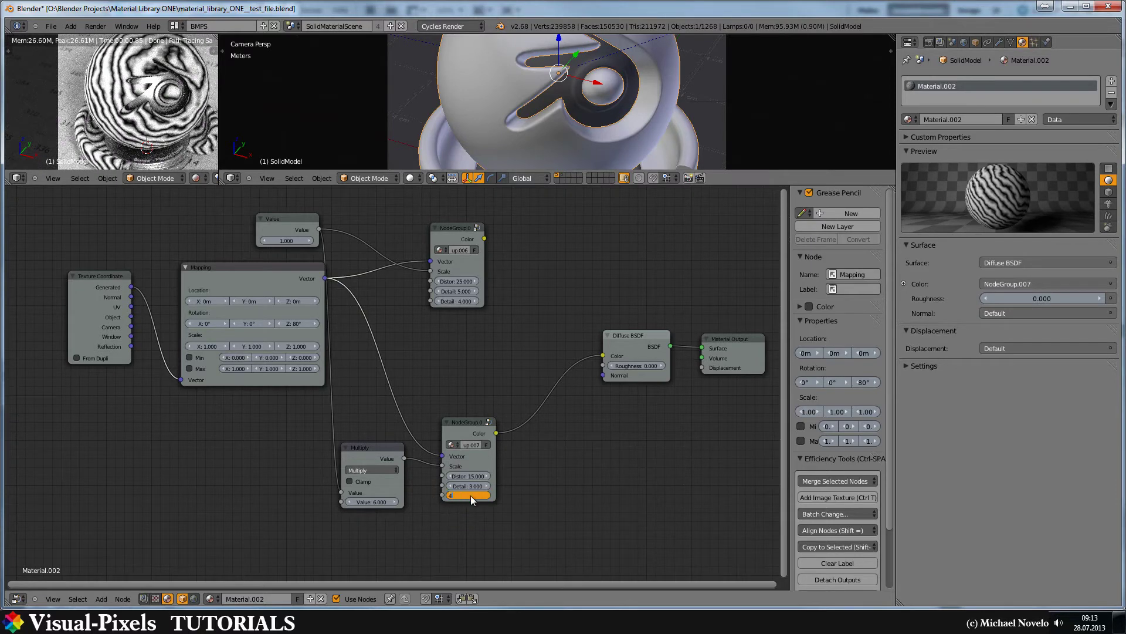
key(Return)
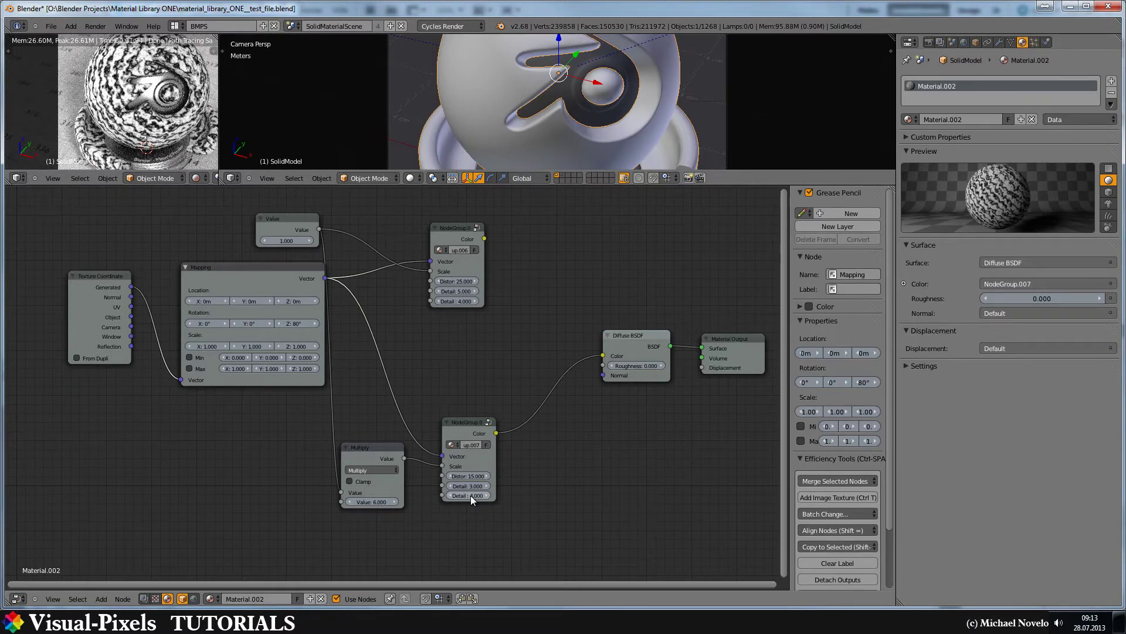
Step: Open the new Wave Texture group for editing and move Group Output away to make room after the texture
click(459, 423)
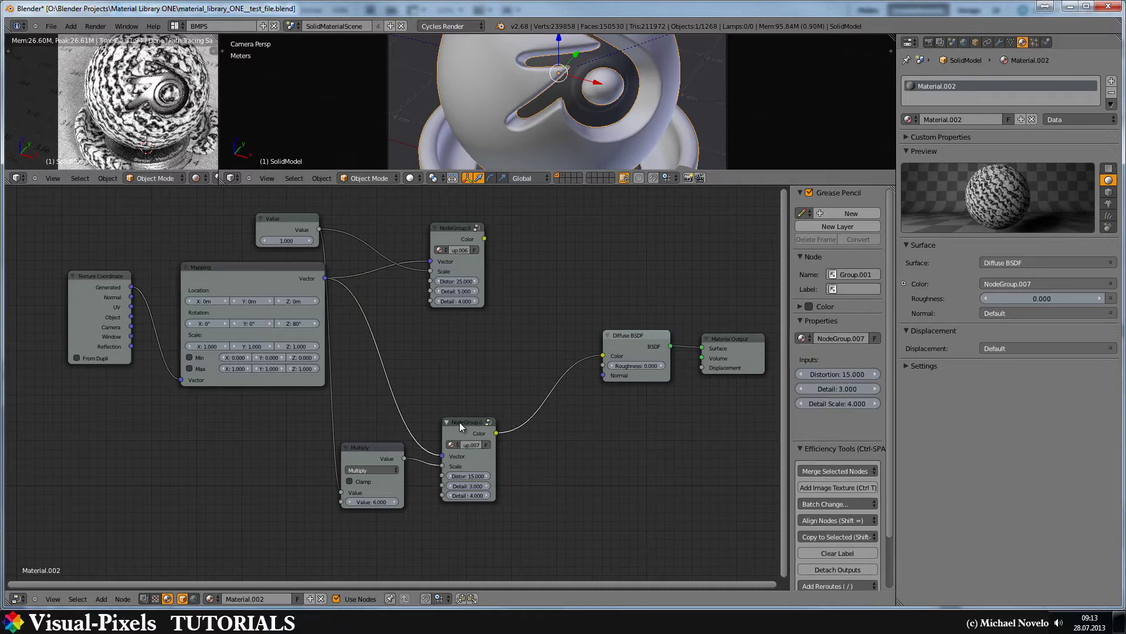
key(Tab)
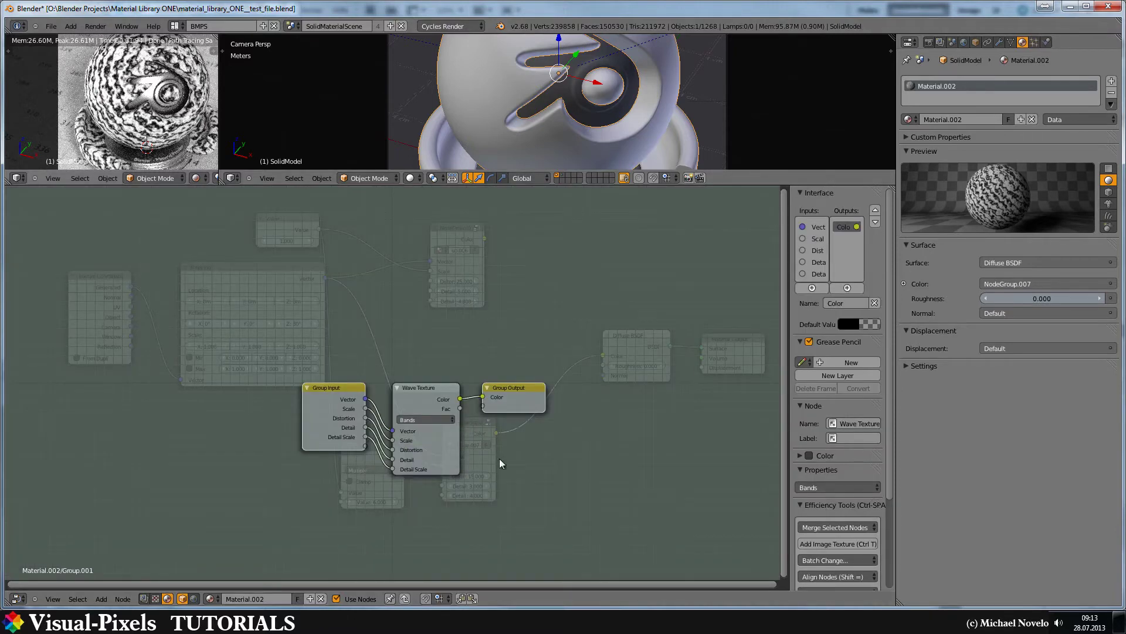
drag(512, 392, 474, 376)
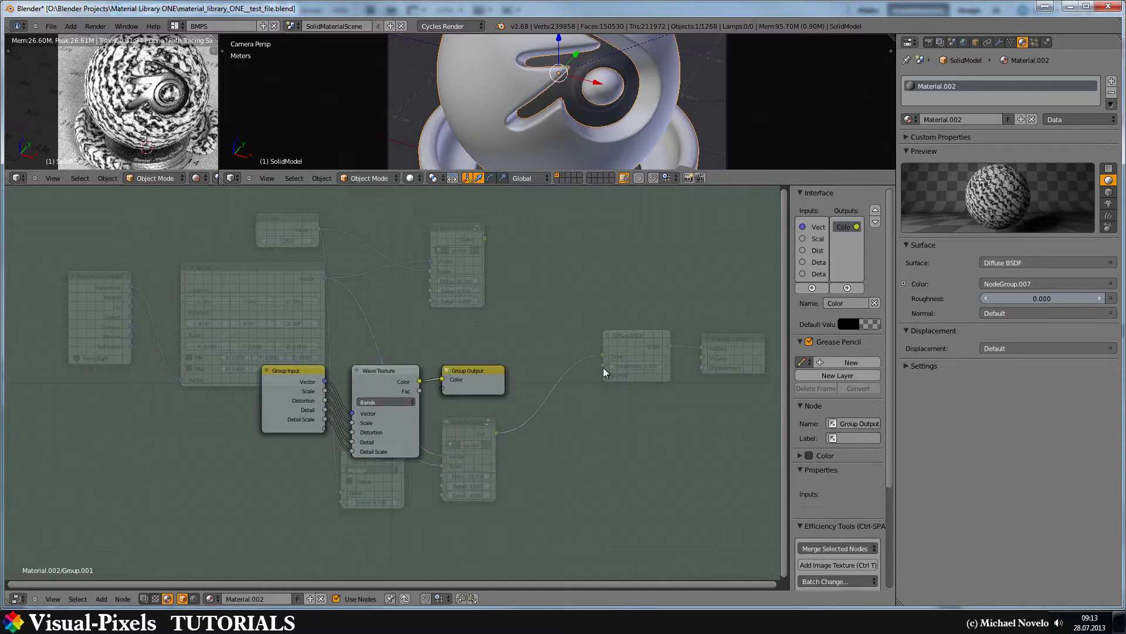
drag(684, 367, 707, 361)
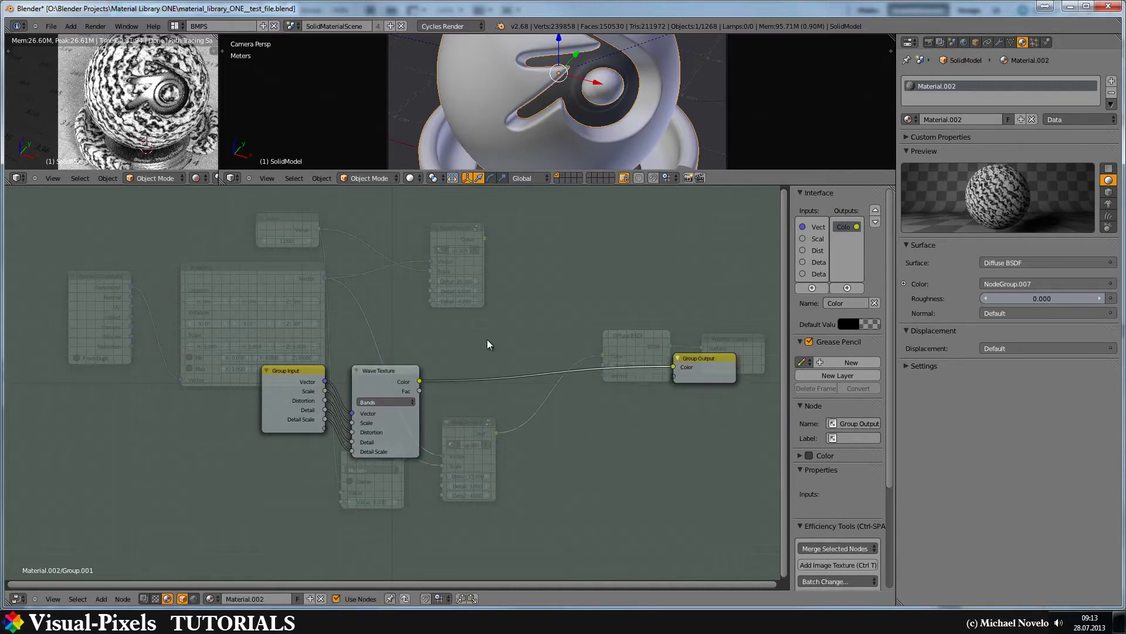
Step: Insert a ColorRamp node on the Color link between the Wave Texture and Group Output
key(shift+a)
mouse_move(487, 339)
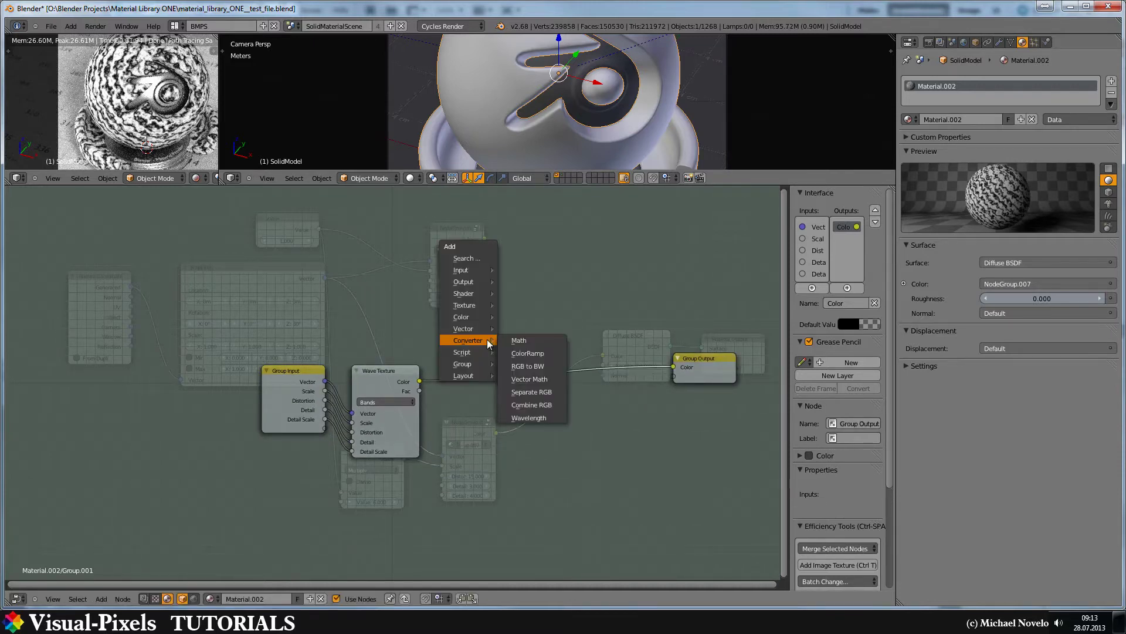
click(523, 354)
click(501, 333)
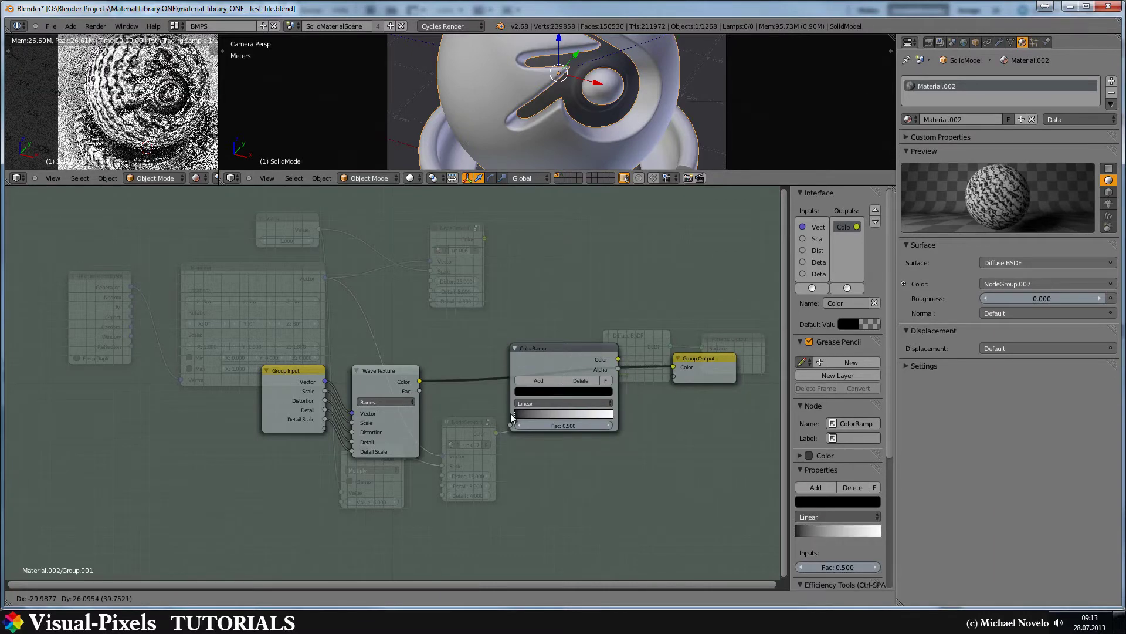
click(502, 460)
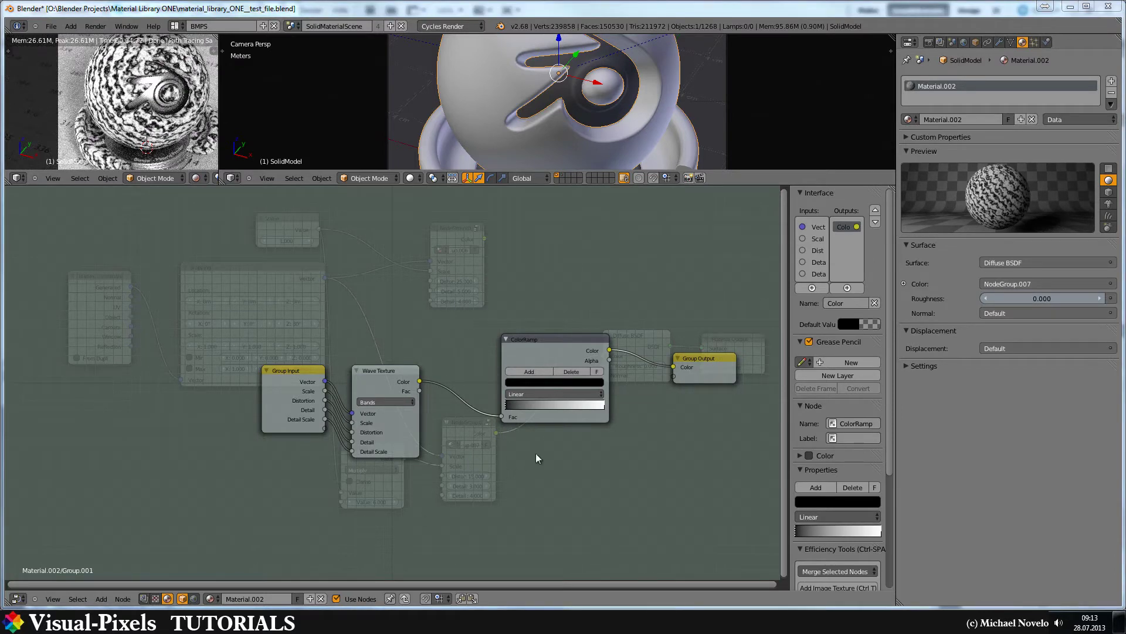
Step: Move the ColorRamp's white stop toward the black end, to about a quarter of the ramp
click(604, 405)
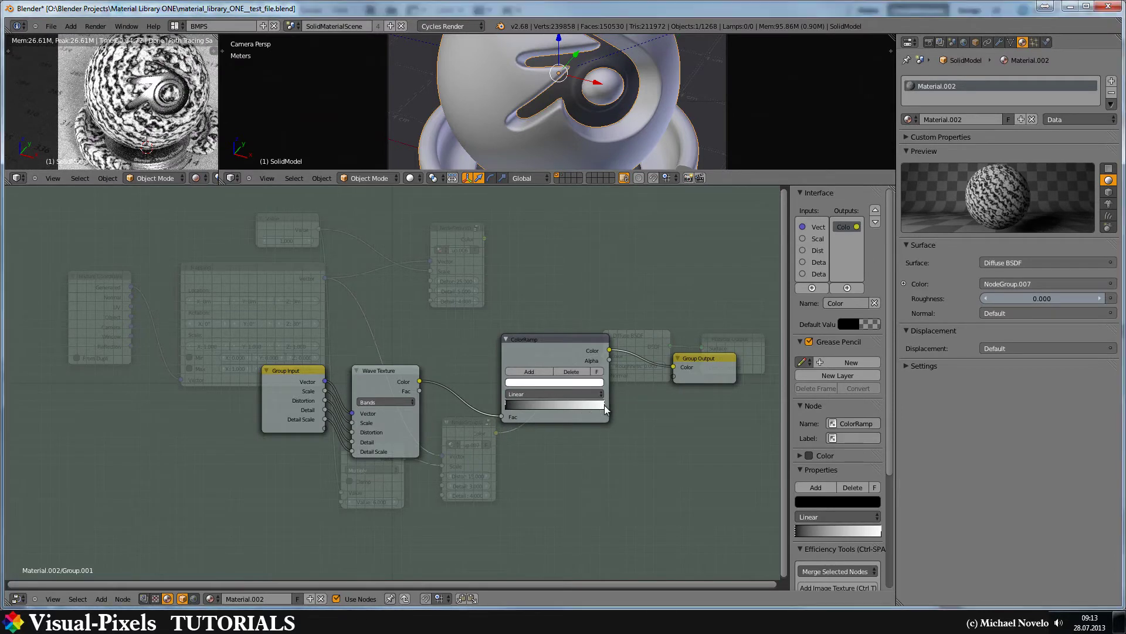
drag(542, 407, 531, 407)
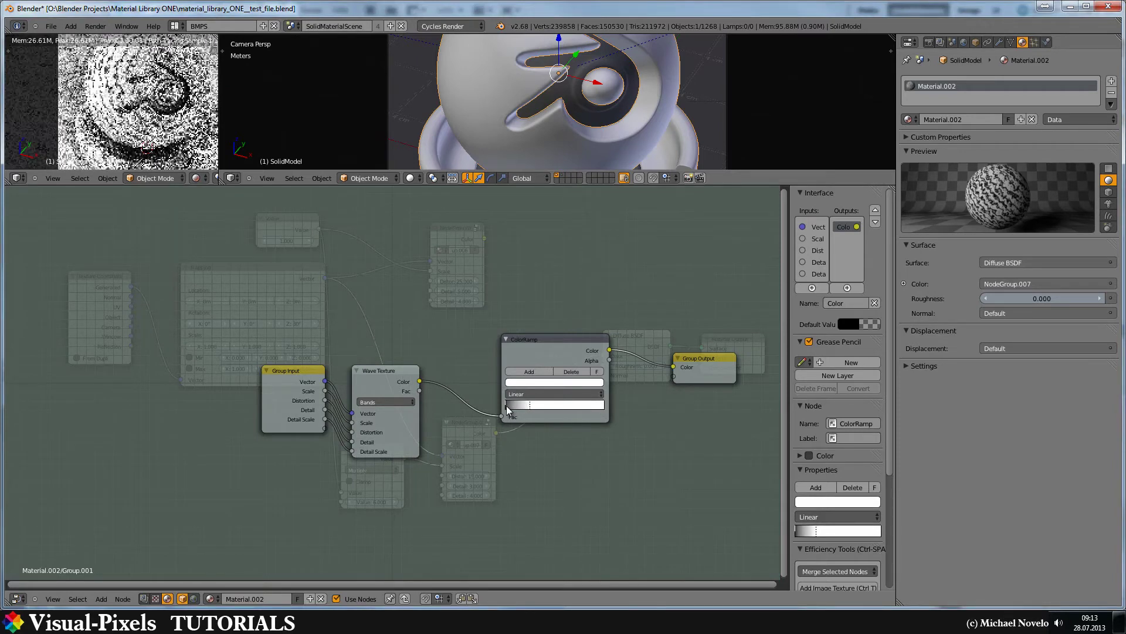
Step: Reverse the ColorRamp by moving the black stop to the far end and the white stop to the start, with Ease interpolation
click(506, 406)
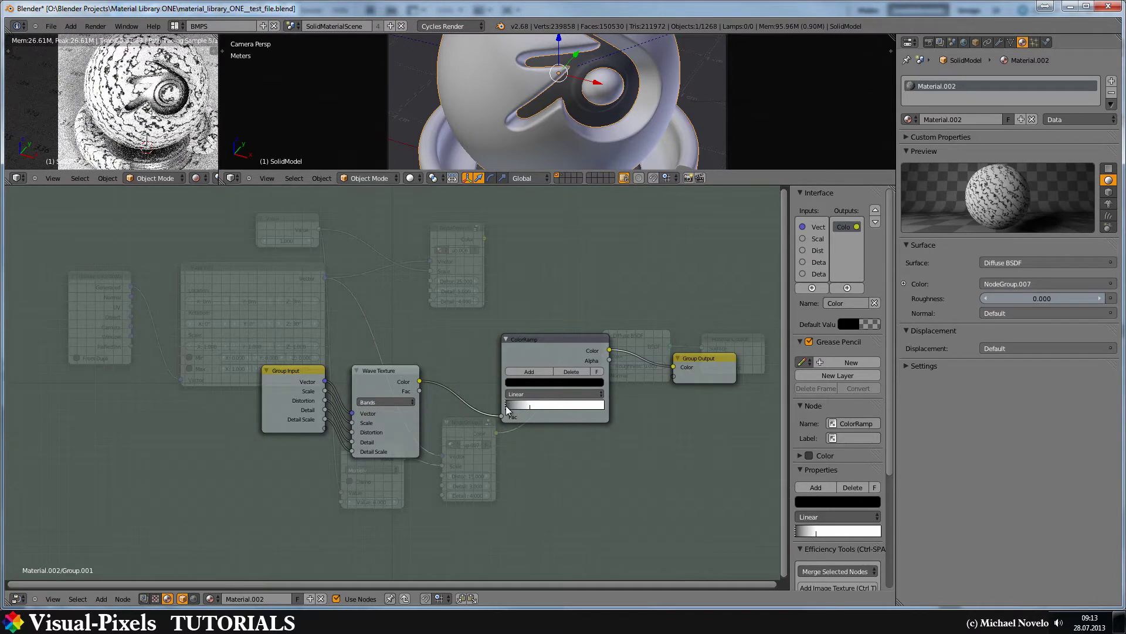
drag(507, 409, 629, 406)
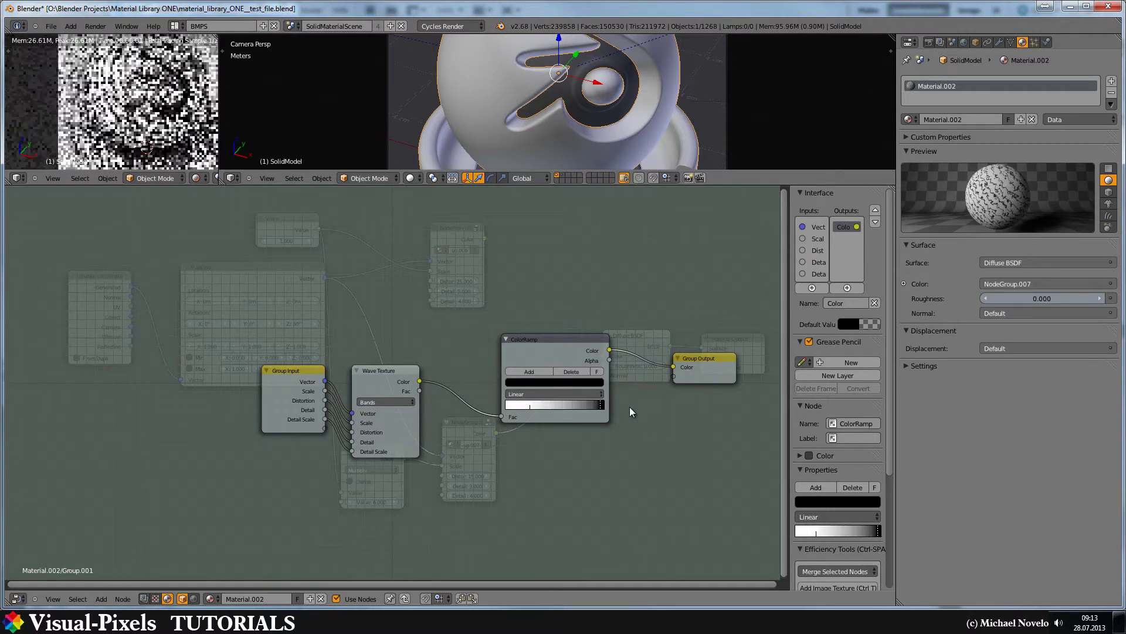
click(530, 406)
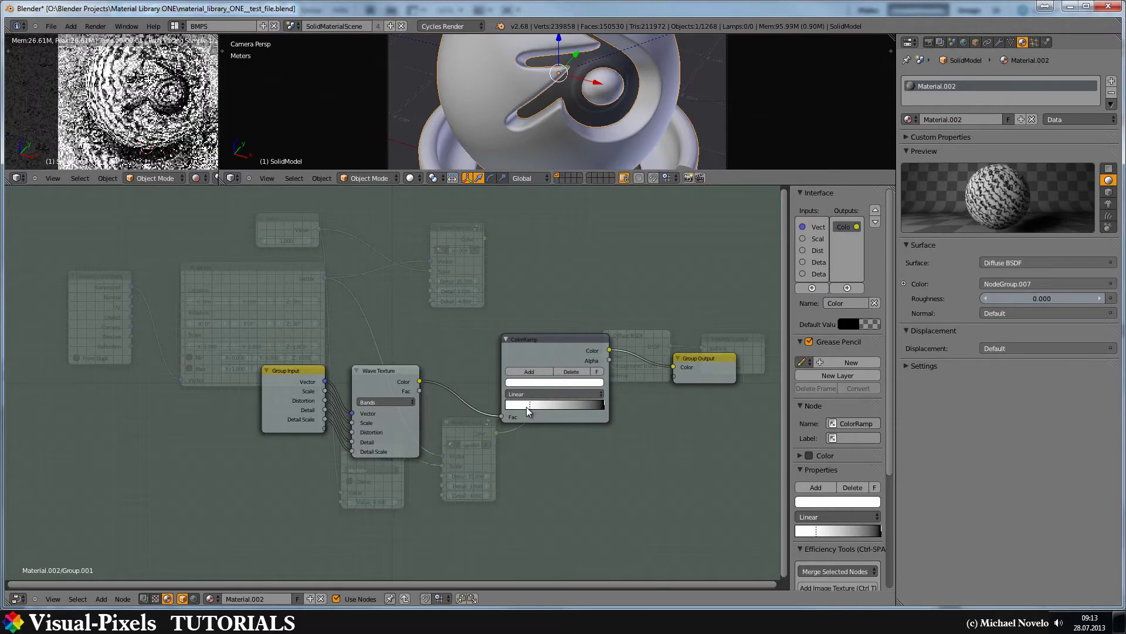
drag(528, 409, 488, 411)
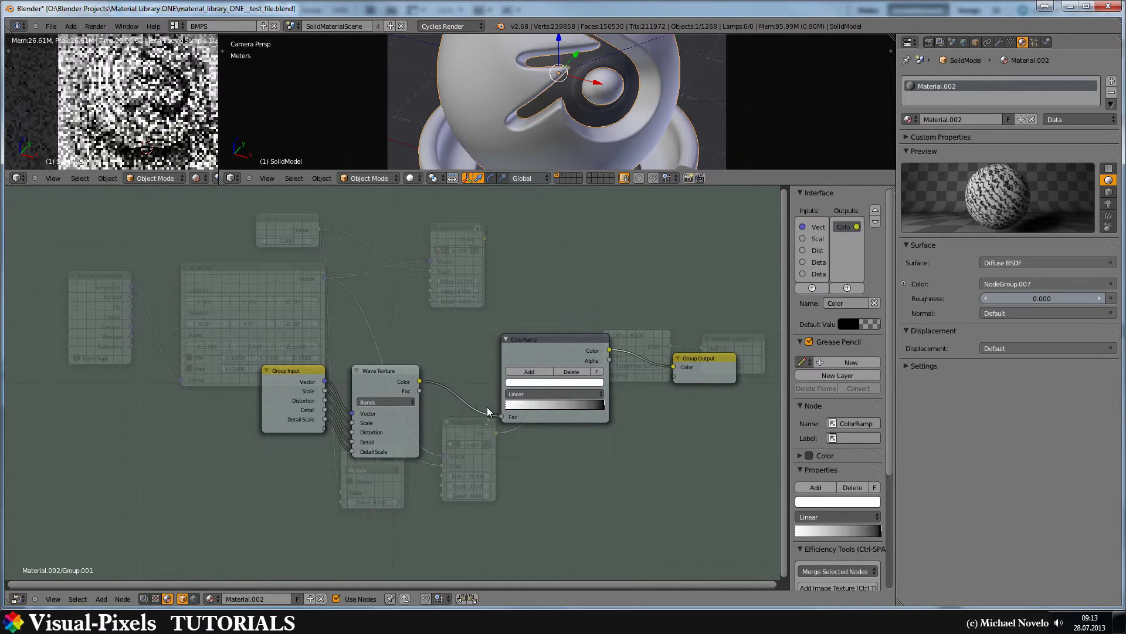
click(569, 393)
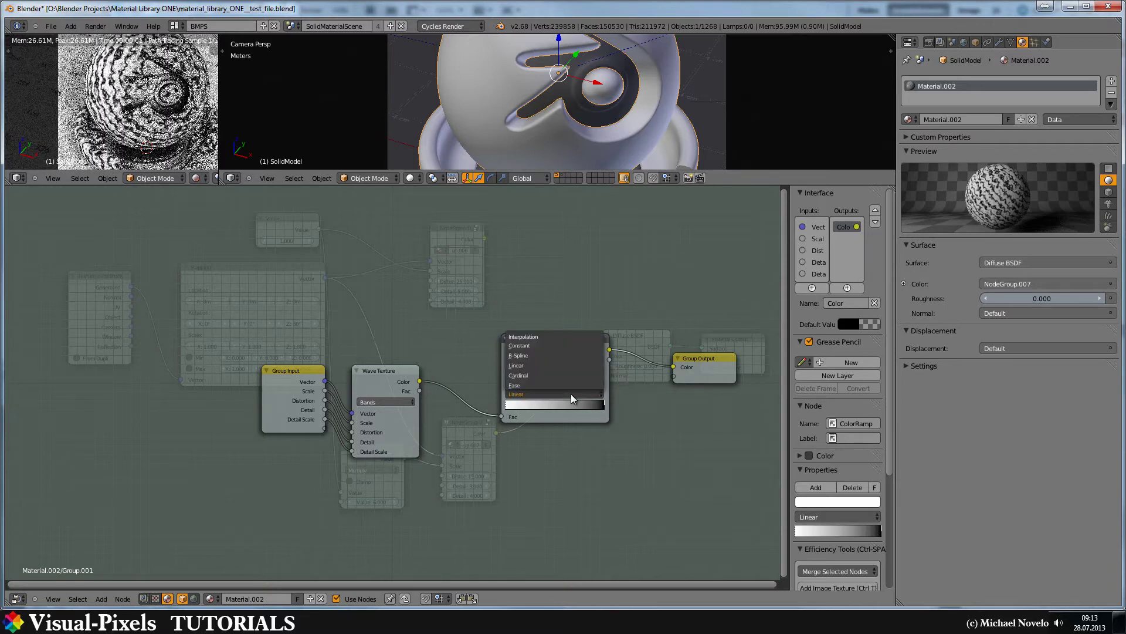
click(528, 384)
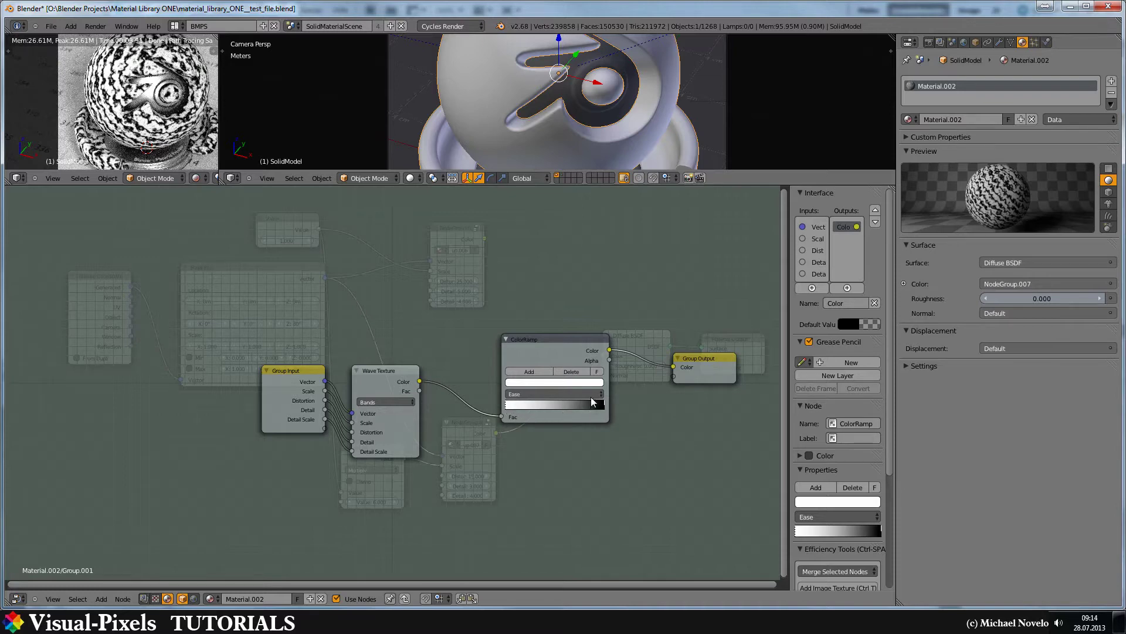
Step: Add a stop between white and black, place it at about 70% of the ramp, and darken its color to RGB 0.145
click(605, 408)
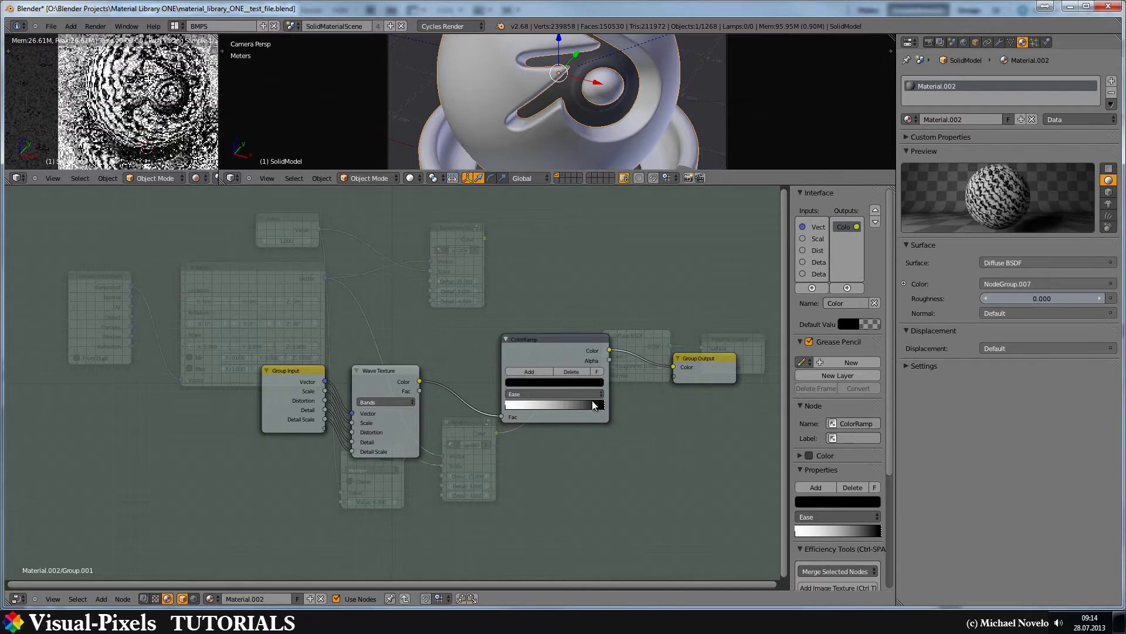
click(535, 370)
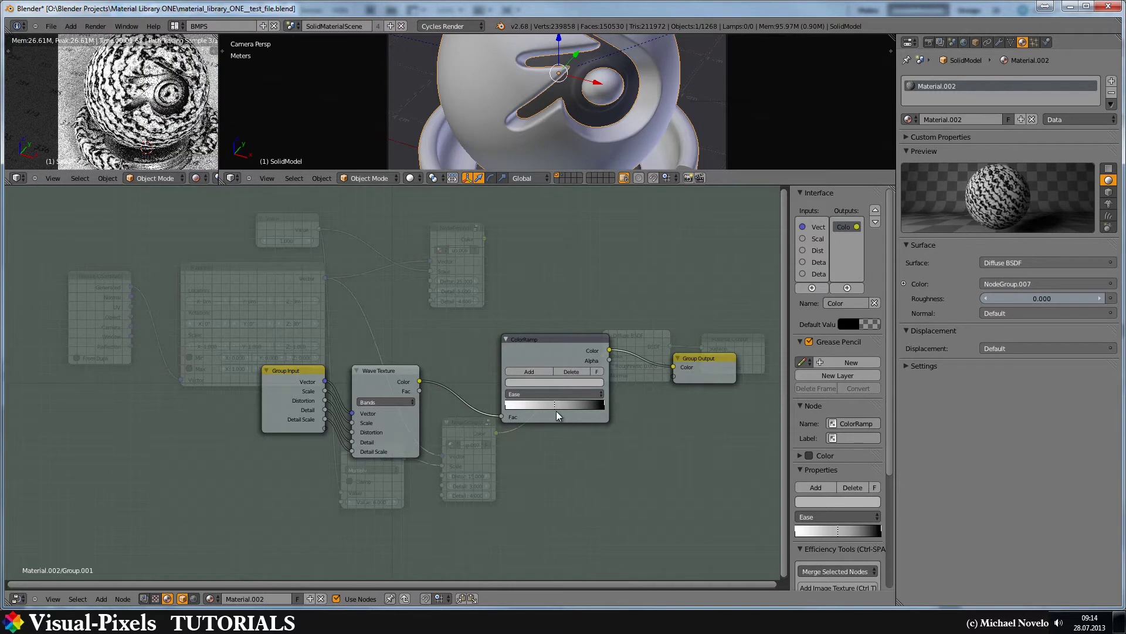
drag(572, 406, 580, 407)
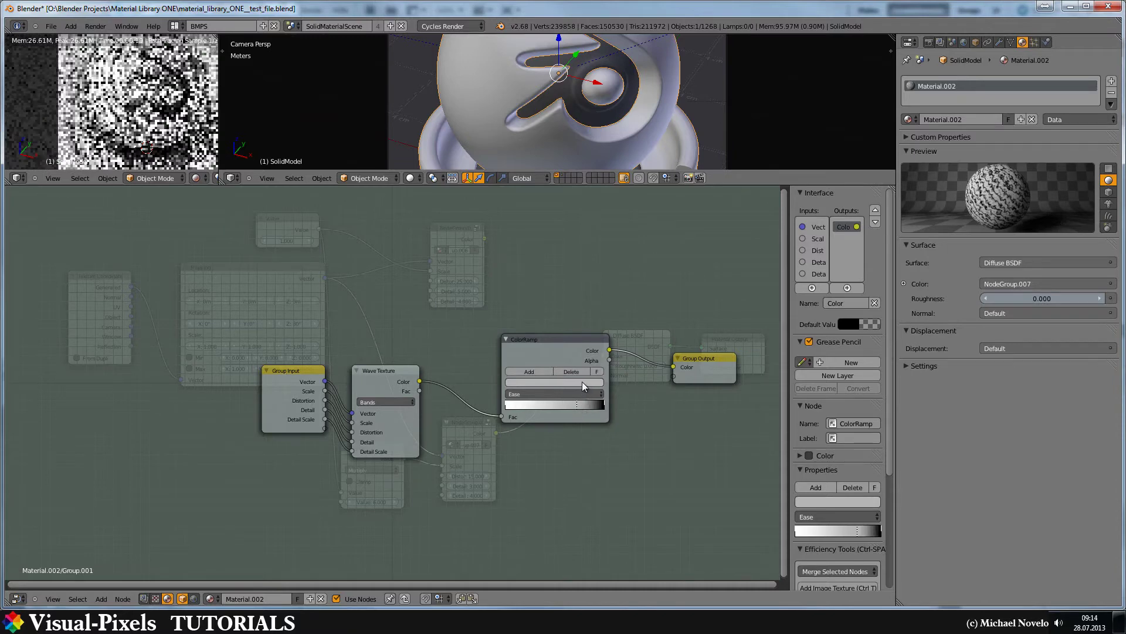
click(582, 382)
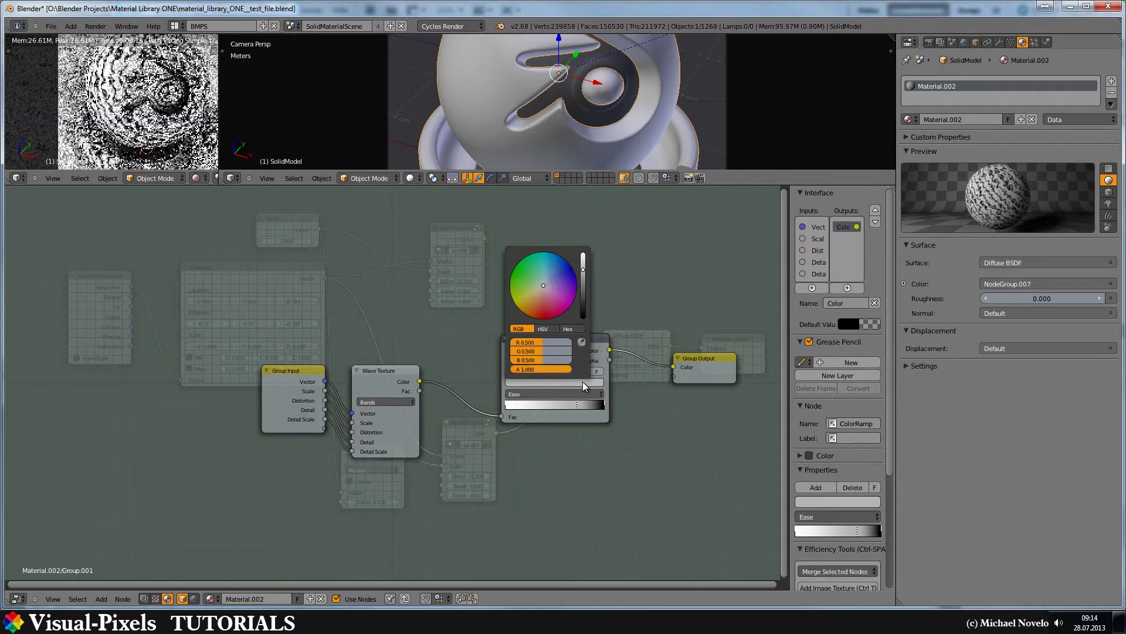
click(583, 286)
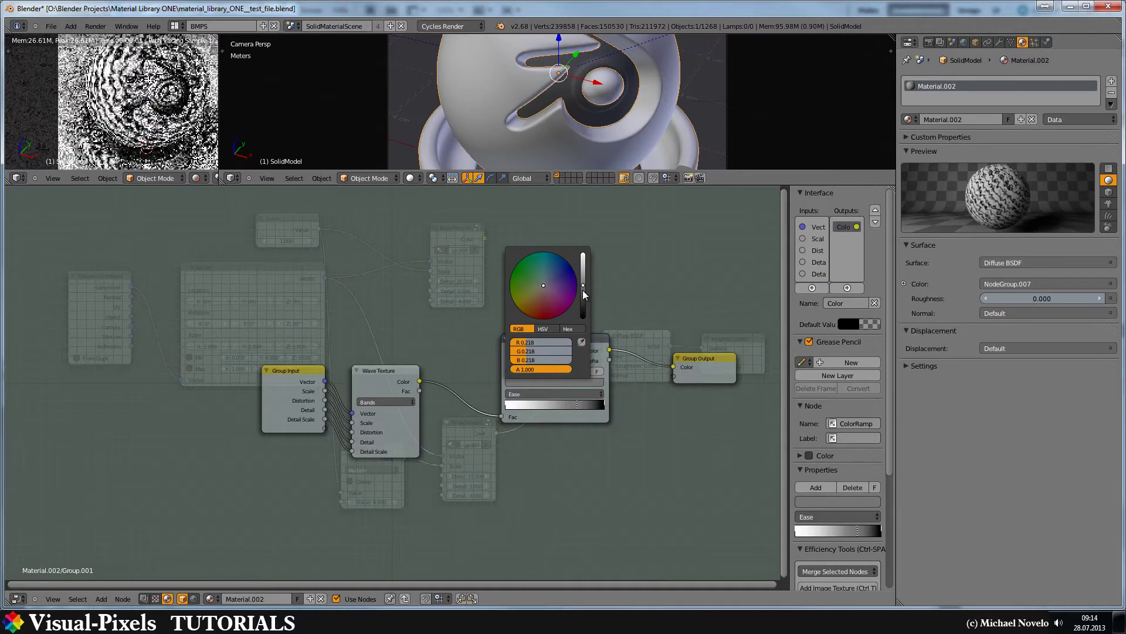
click(583, 291)
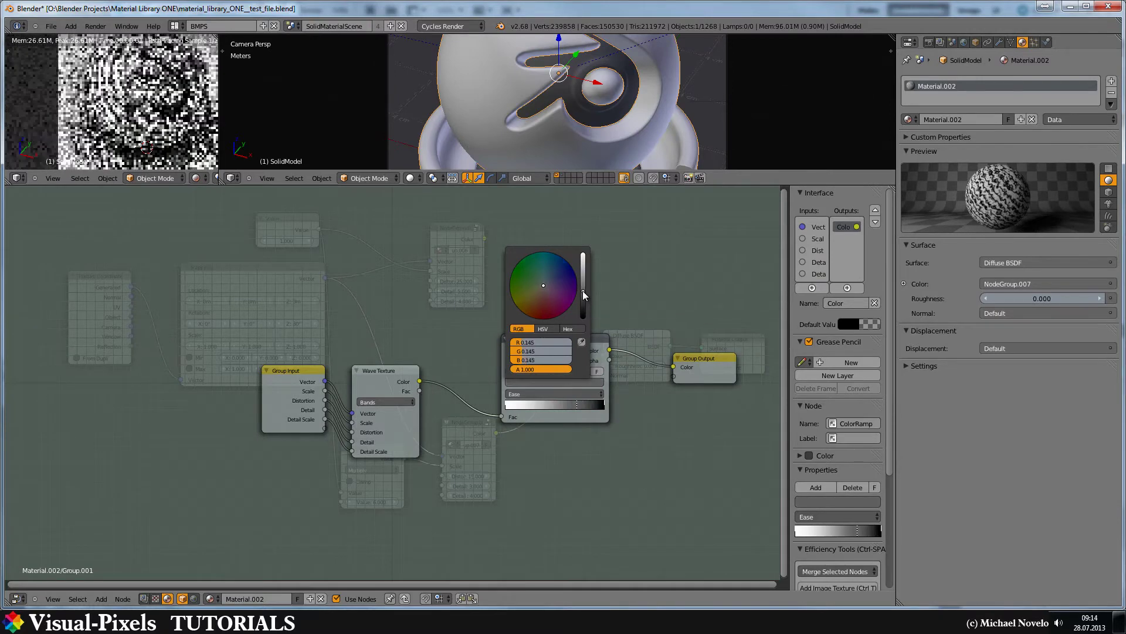
click(571, 414)
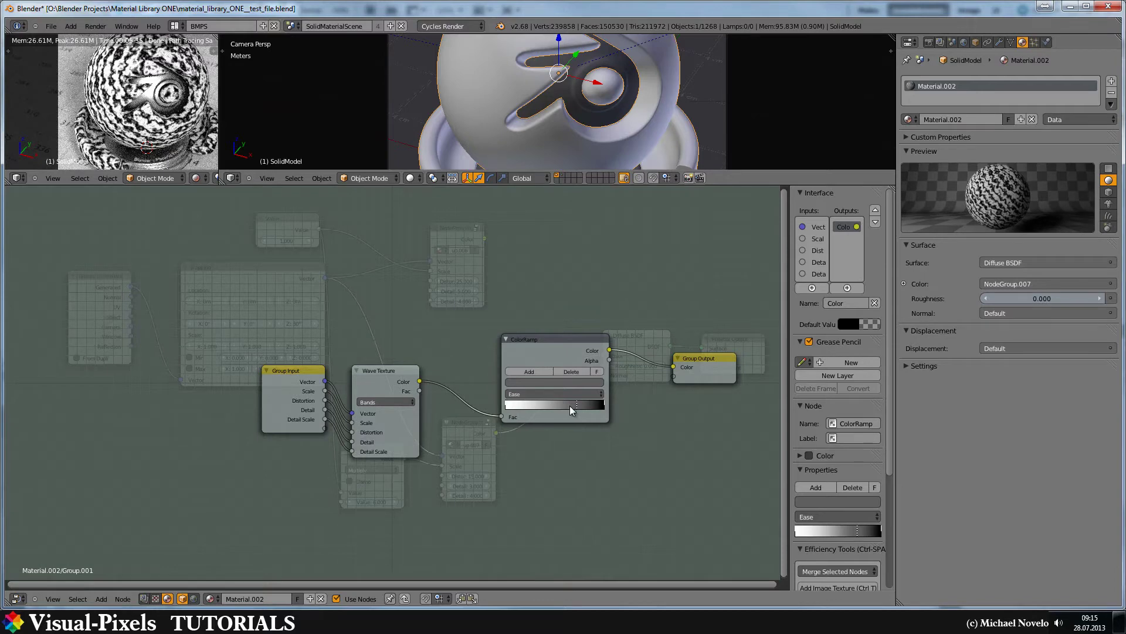
Step: Add a light grey stop after the white one, place it just before the dark grey stop, and leave the group
click(507, 406)
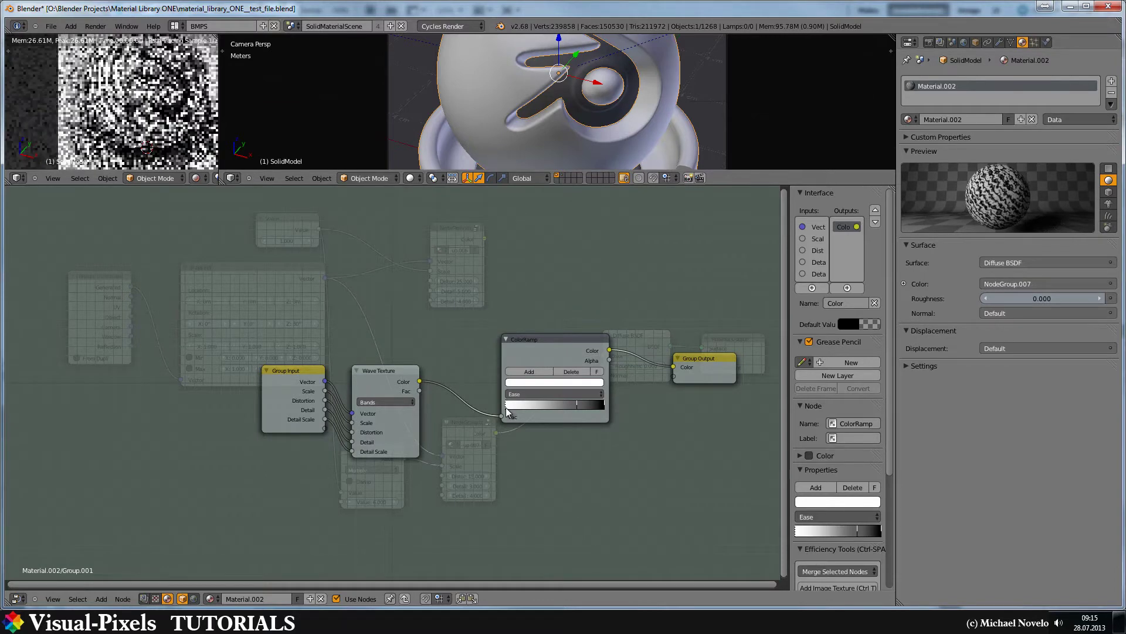
click(543, 373)
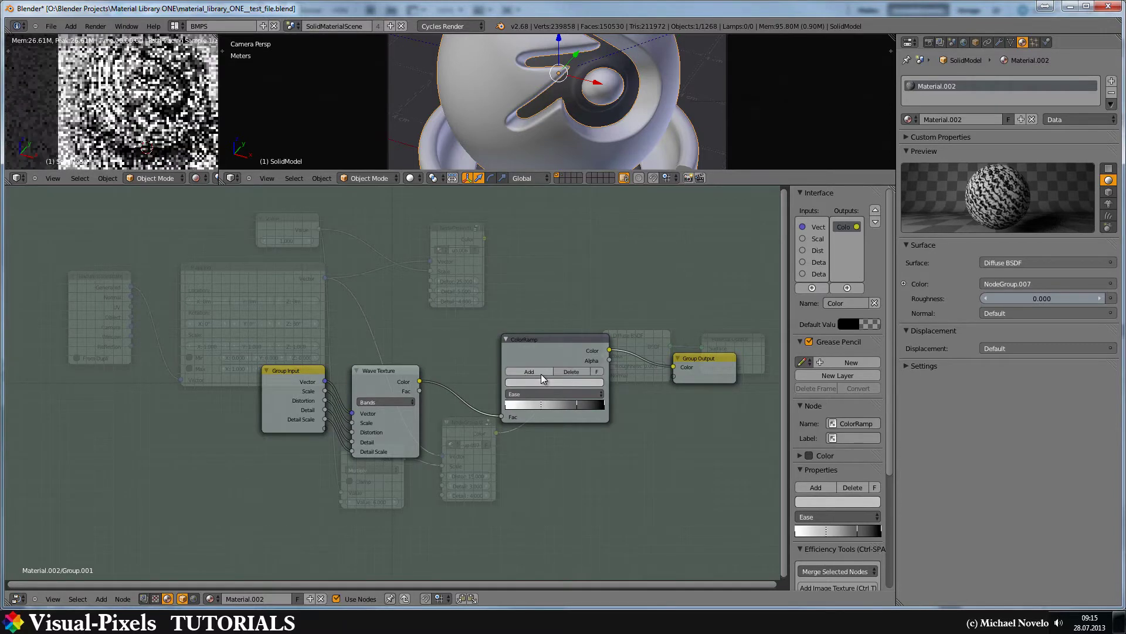
drag(544, 409, 567, 411)
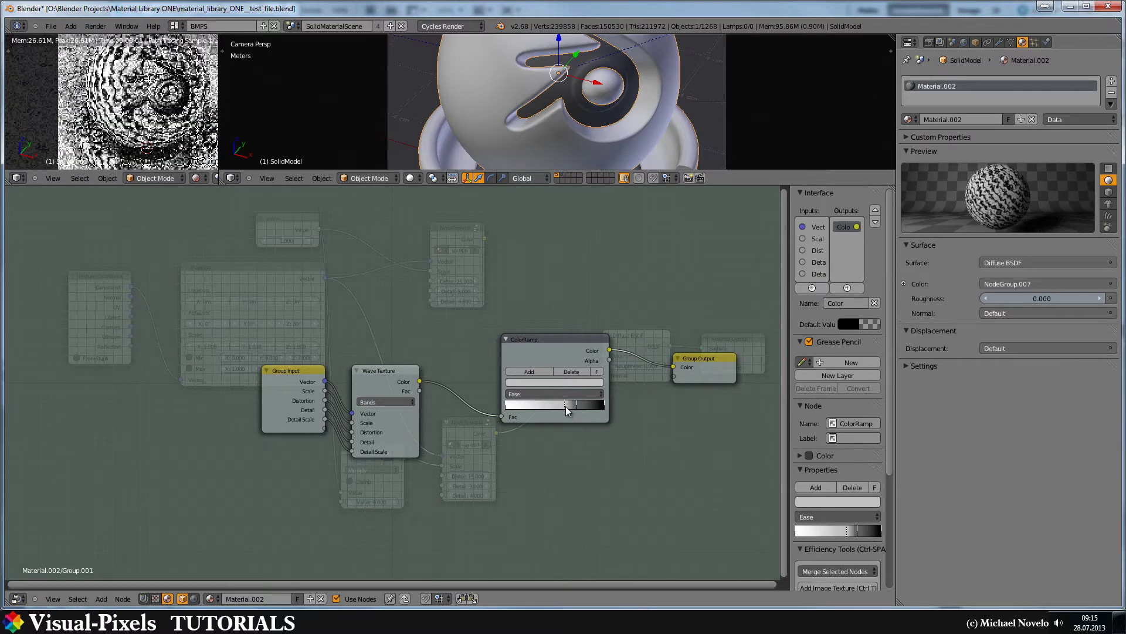
drag(566, 406, 567, 406)
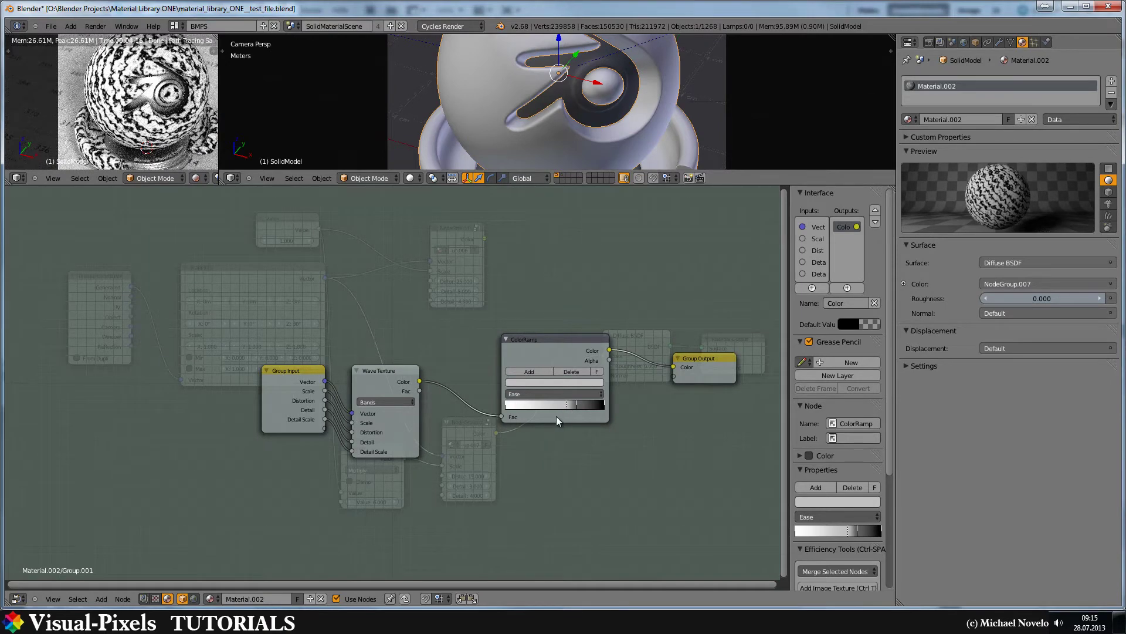
key(Tab)
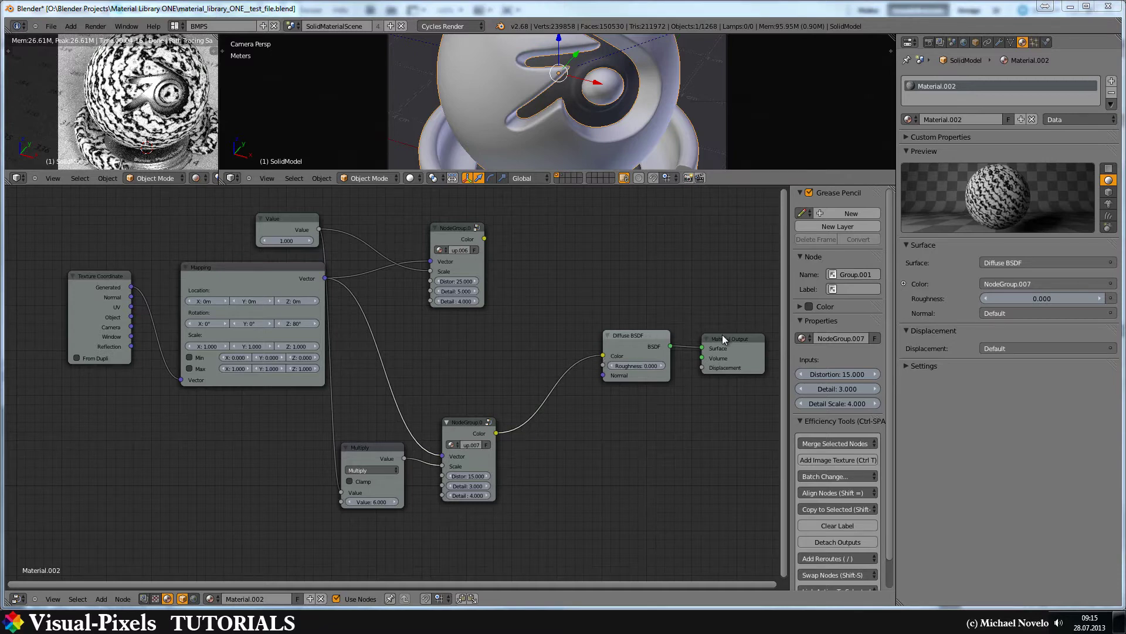
Step: Insert a MixRGB node on the Color link between the lower Wave Texture group and the Diffuse BSDF
click(455, 225)
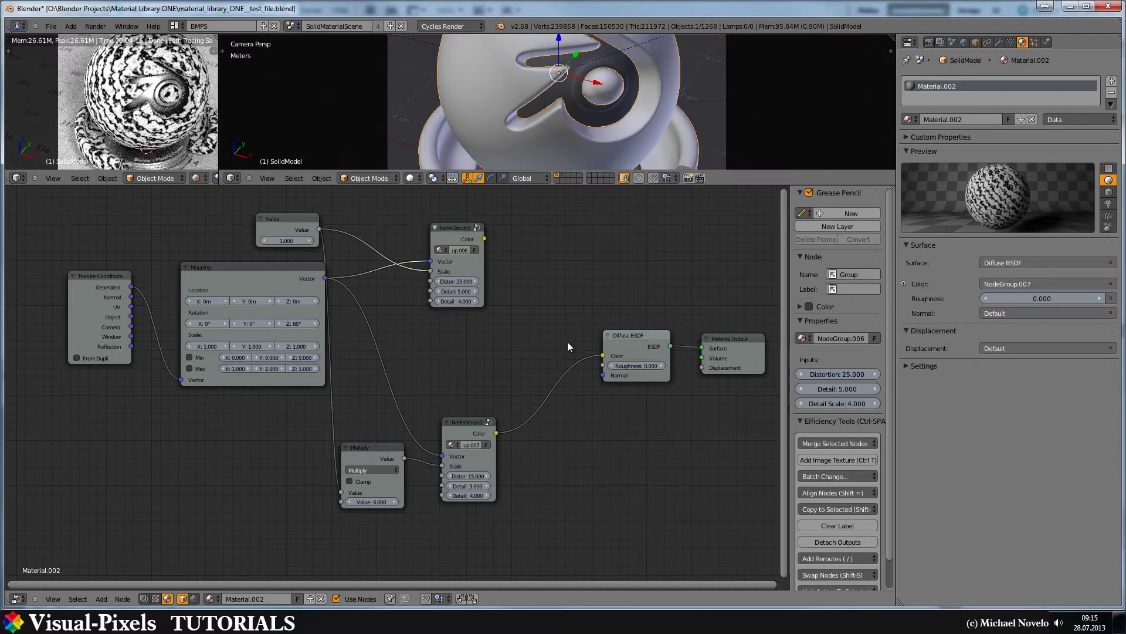
key(shift+a)
mouse_move(568, 344)
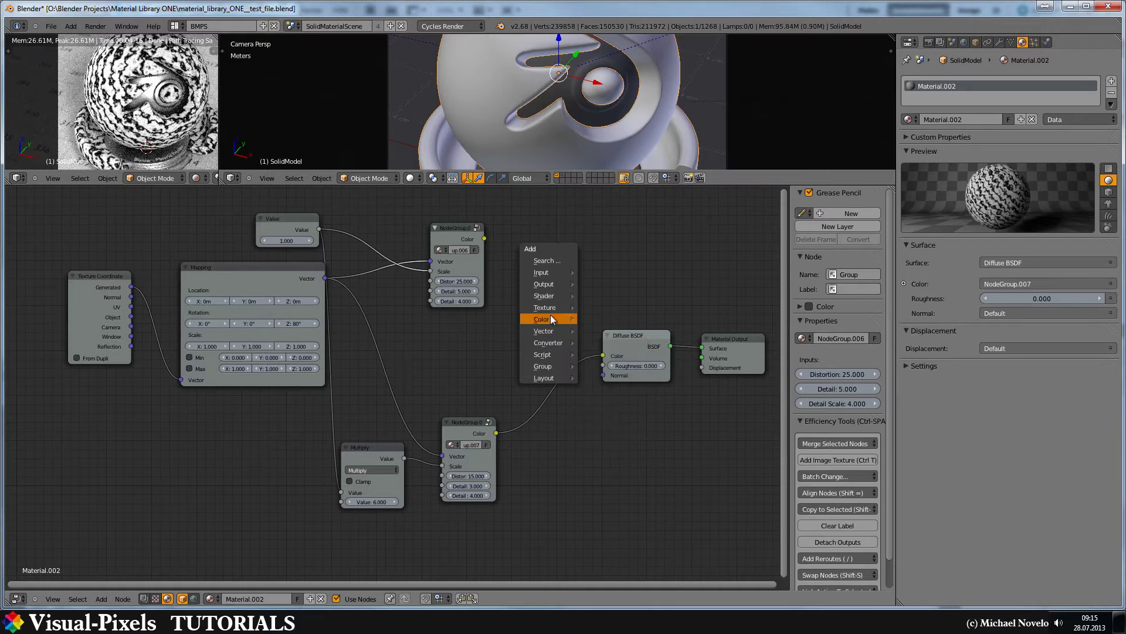
click(598, 320)
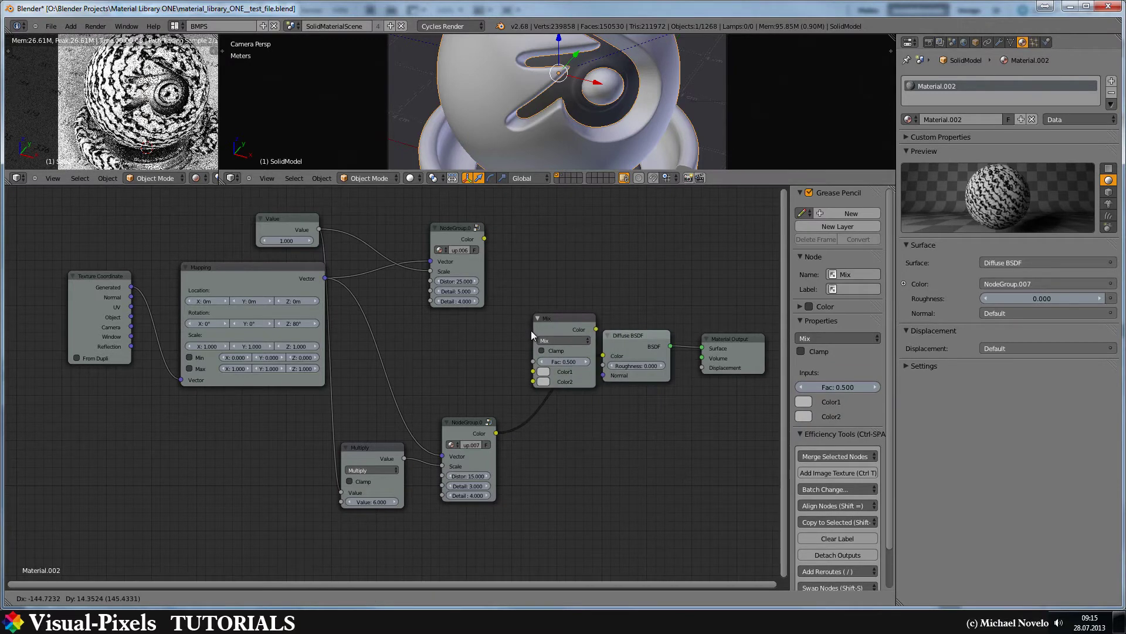
click(531, 333)
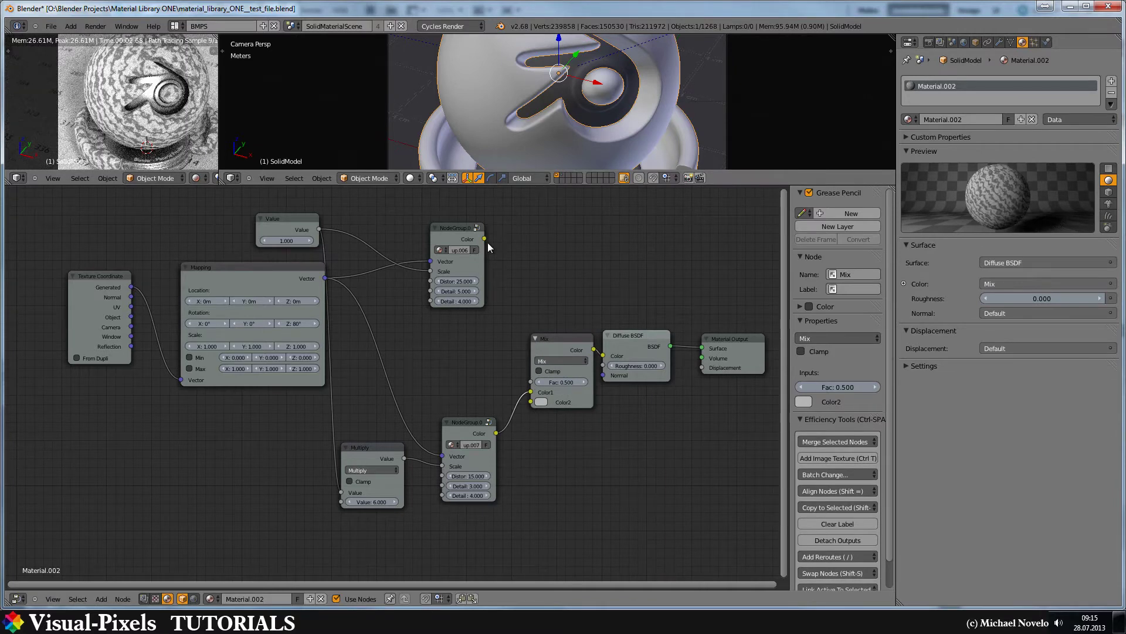
Step: Connect the upper group's Color to Color1 and the lower group's Color to Color2, and set the mix blend type to Screen
drag(484, 238, 531, 397)
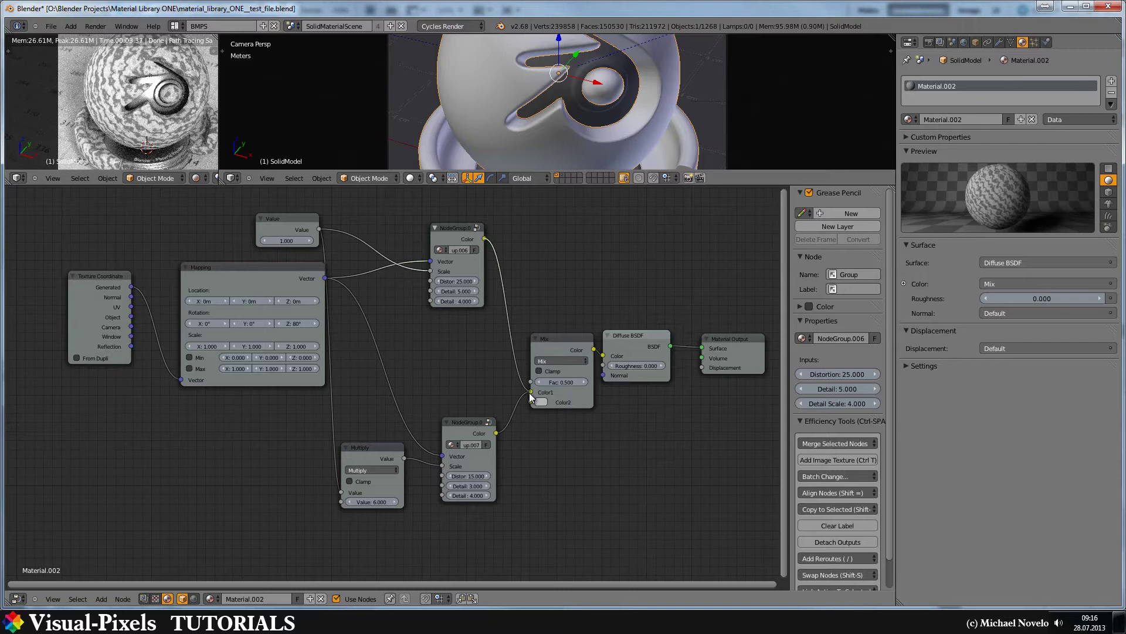
drag(496, 433, 531, 402)
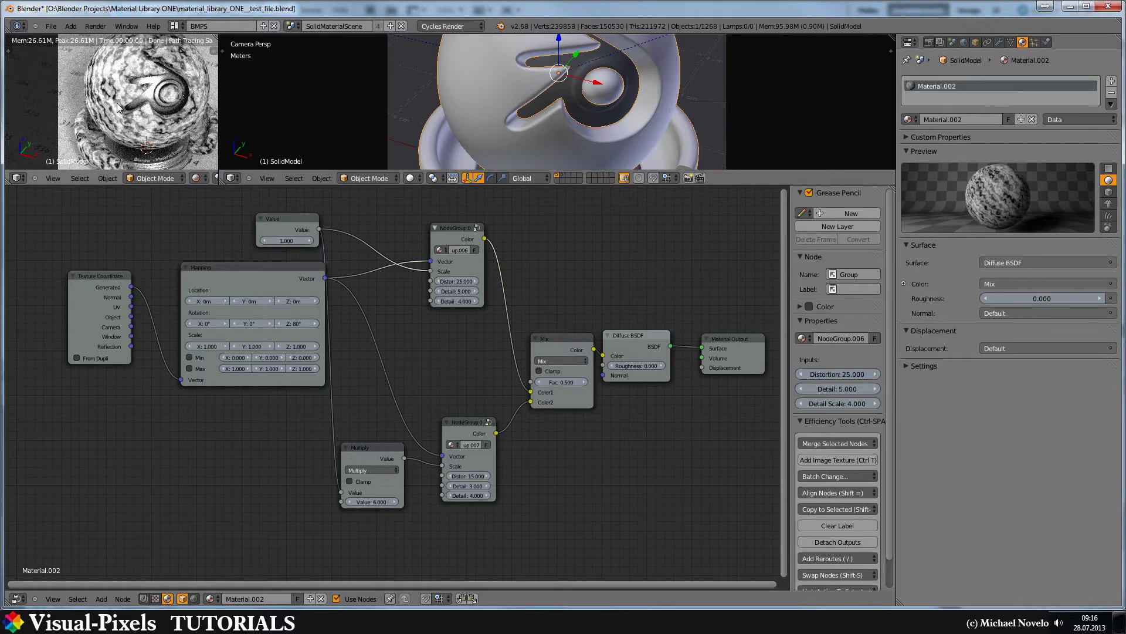
click(577, 361)
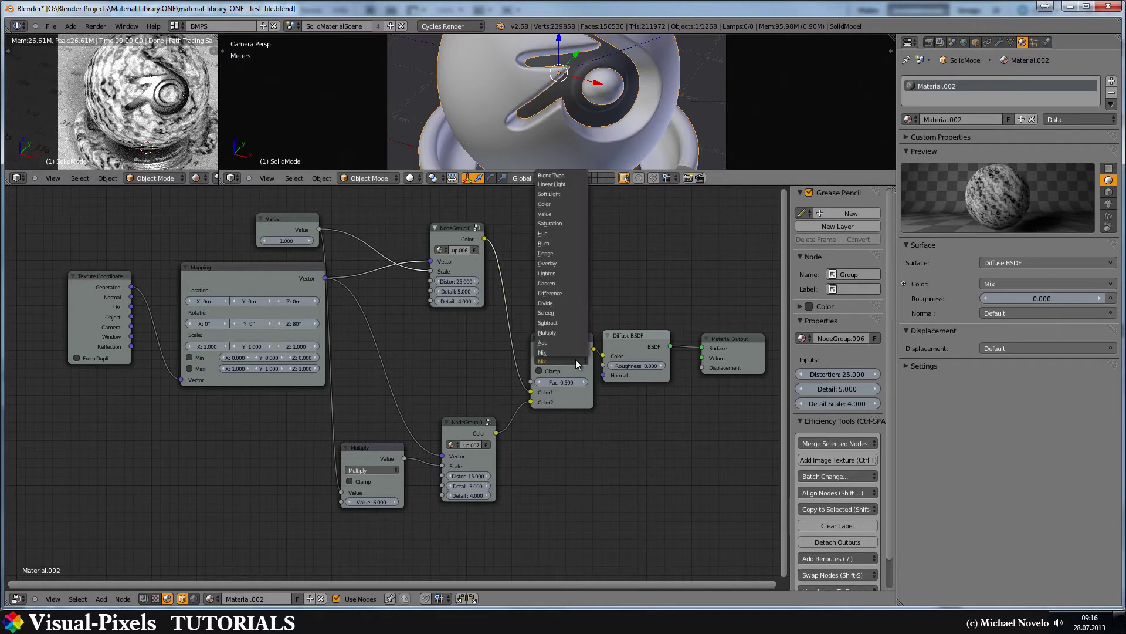
click(549, 312)
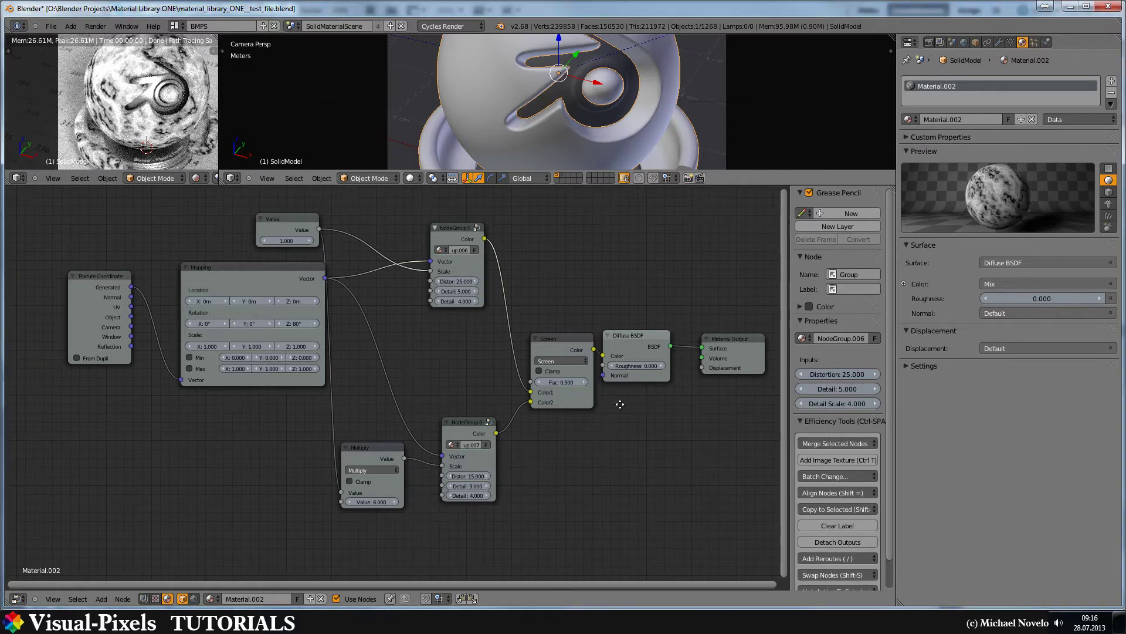
Step: Move the Diffuse BSDF and Material Output nodes together away from the Screen node to make room between them
middle_drag(622, 402, 376, 399)
click(389, 333)
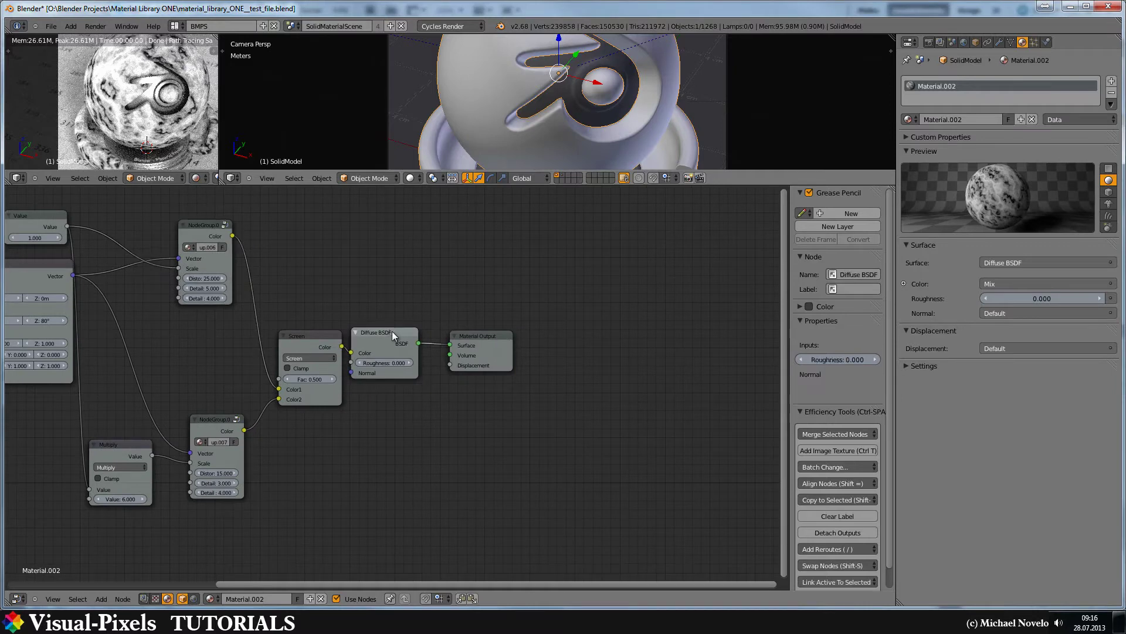
shift+click(469, 338)
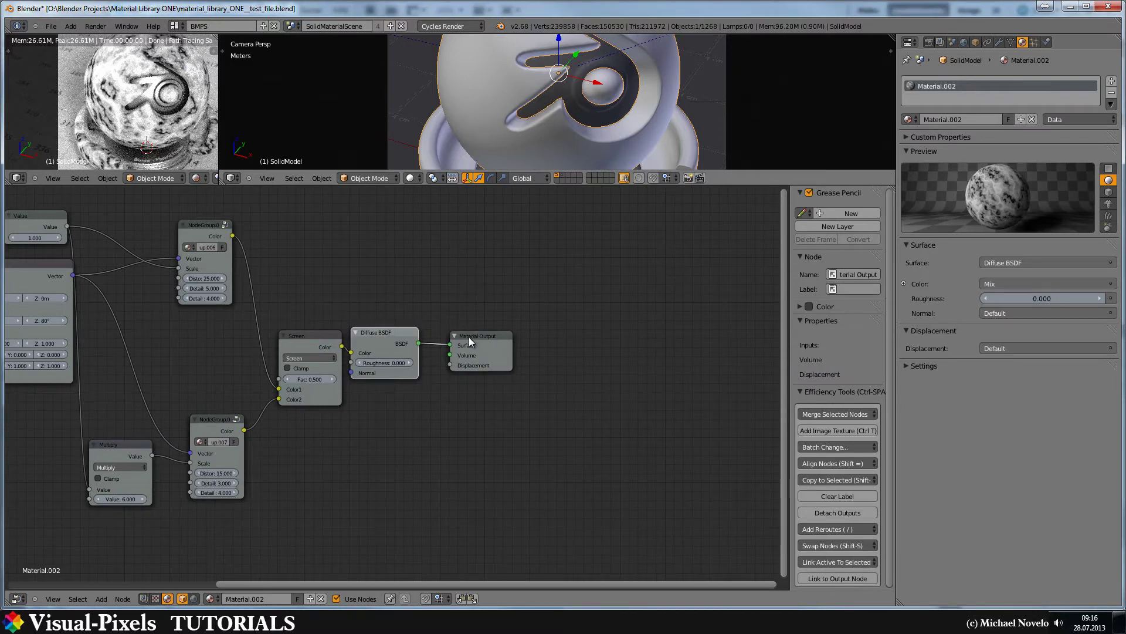
key(g)
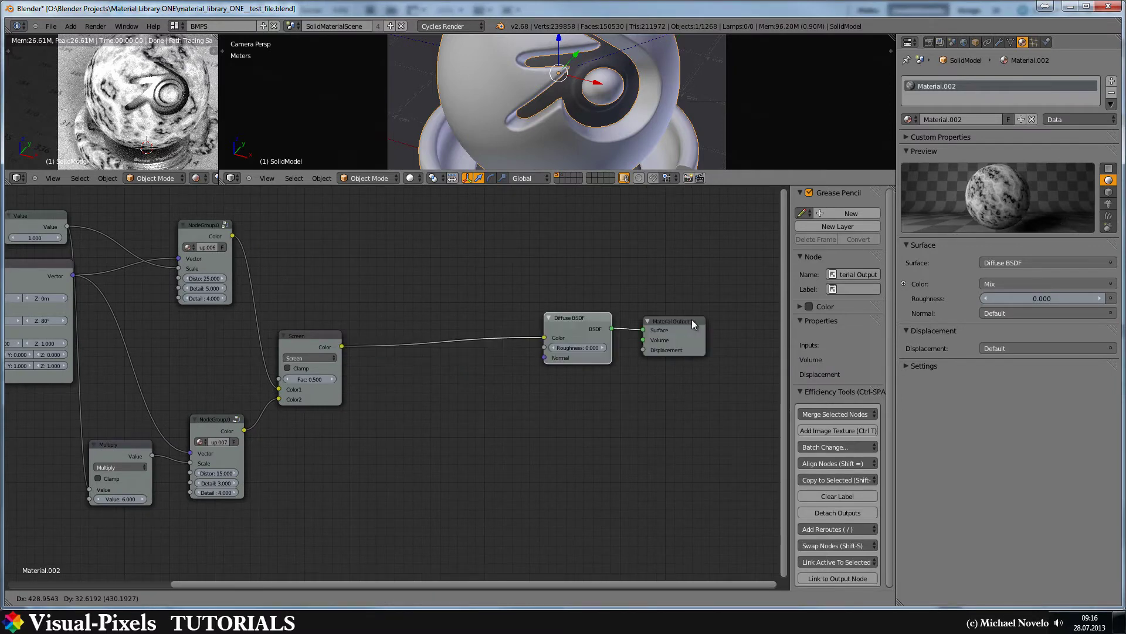
click(719, 319)
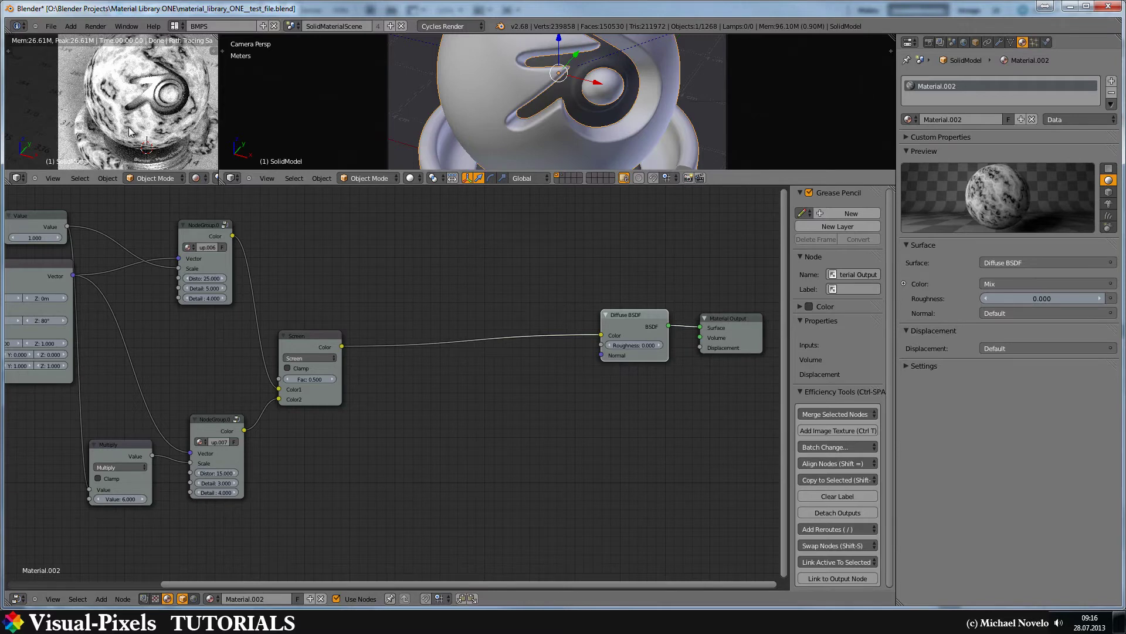
Step: Insert a ColorRamp node on the Color link between the Screen node and the Diffuse BSDF
key(shift+a)
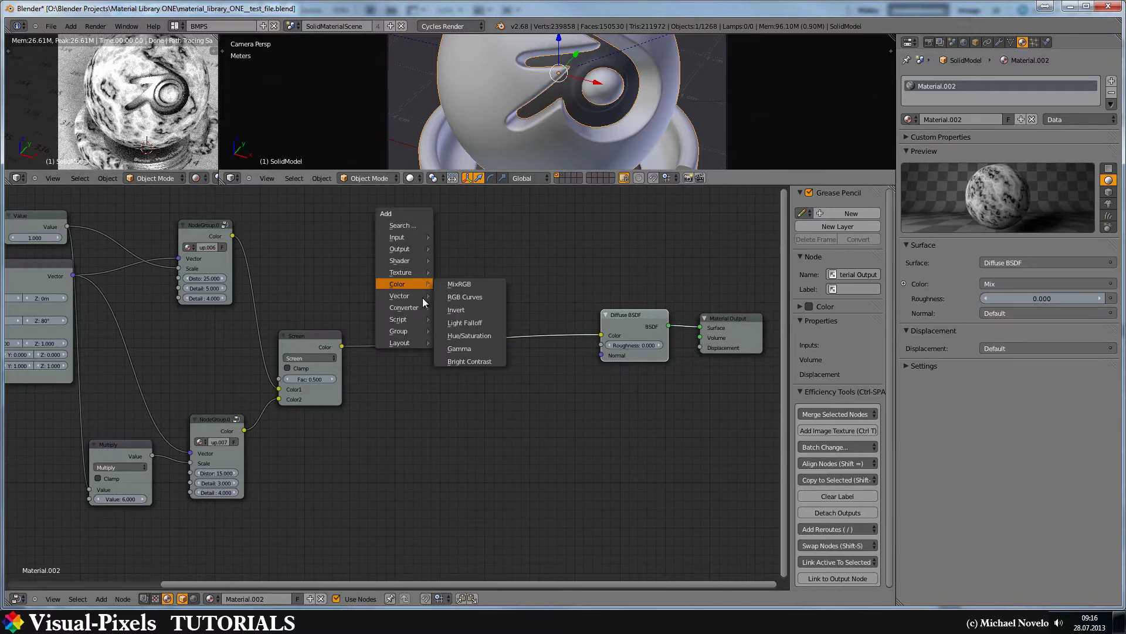
mouse_move(420, 311)
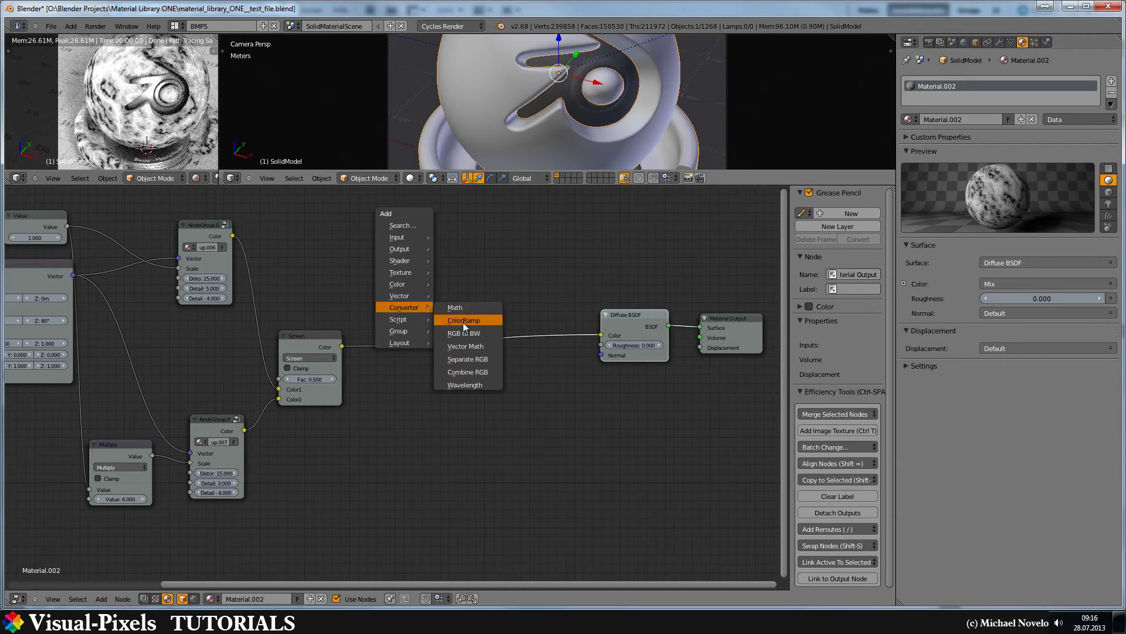
click(463, 321)
click(414, 306)
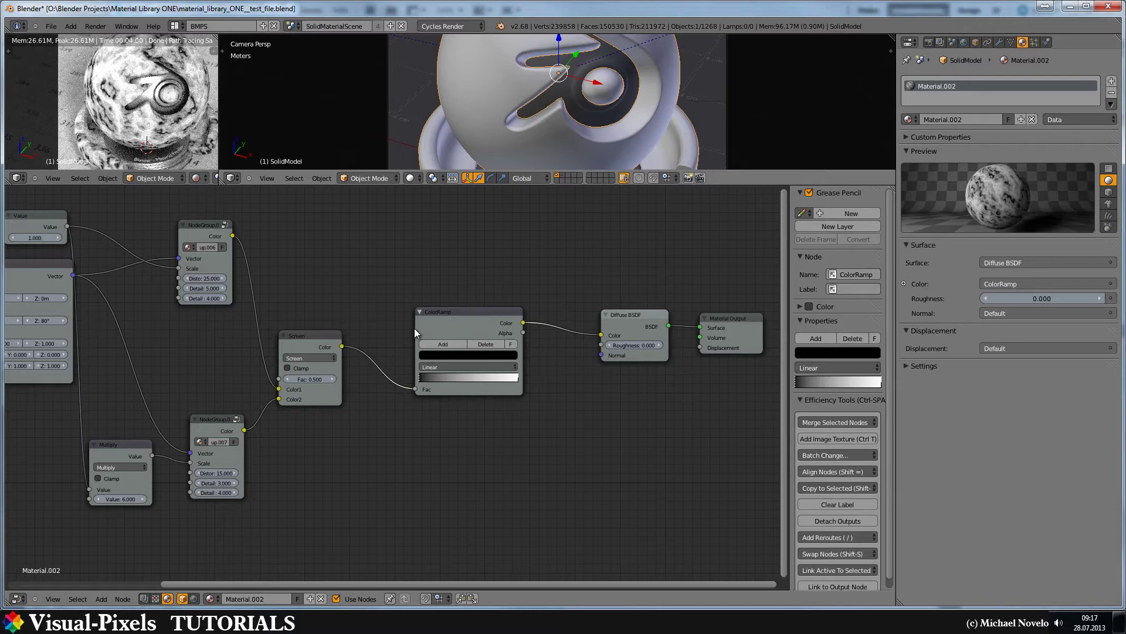
Step: Set the new ColorRamp's end stop to a very dark reddish brown with a red value of about 0.069
click(518, 380)
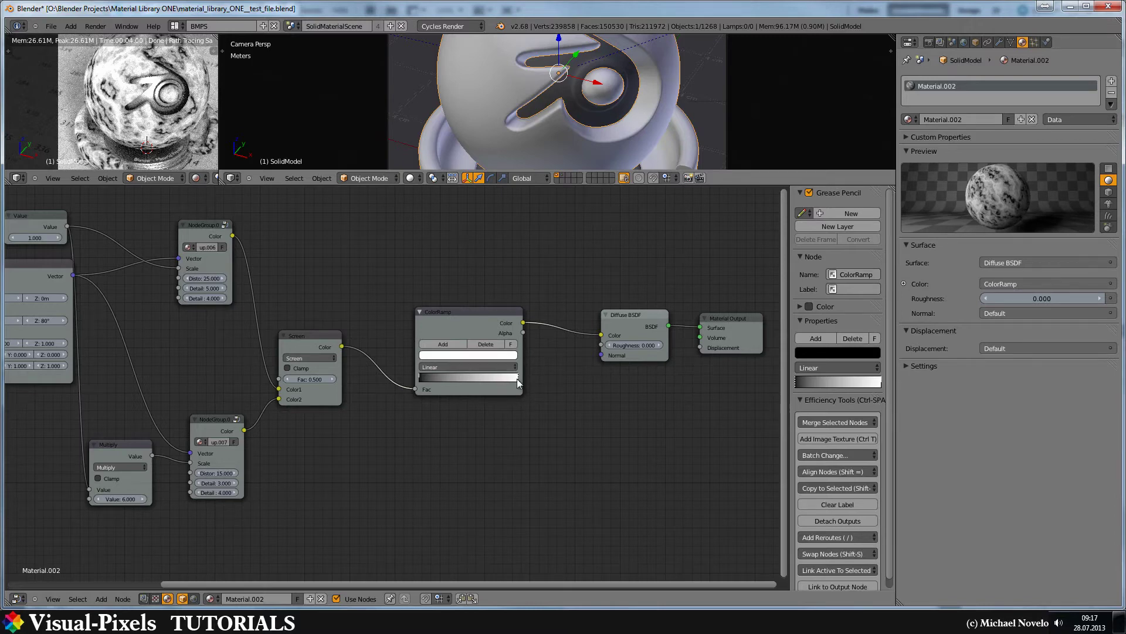
click(497, 356)
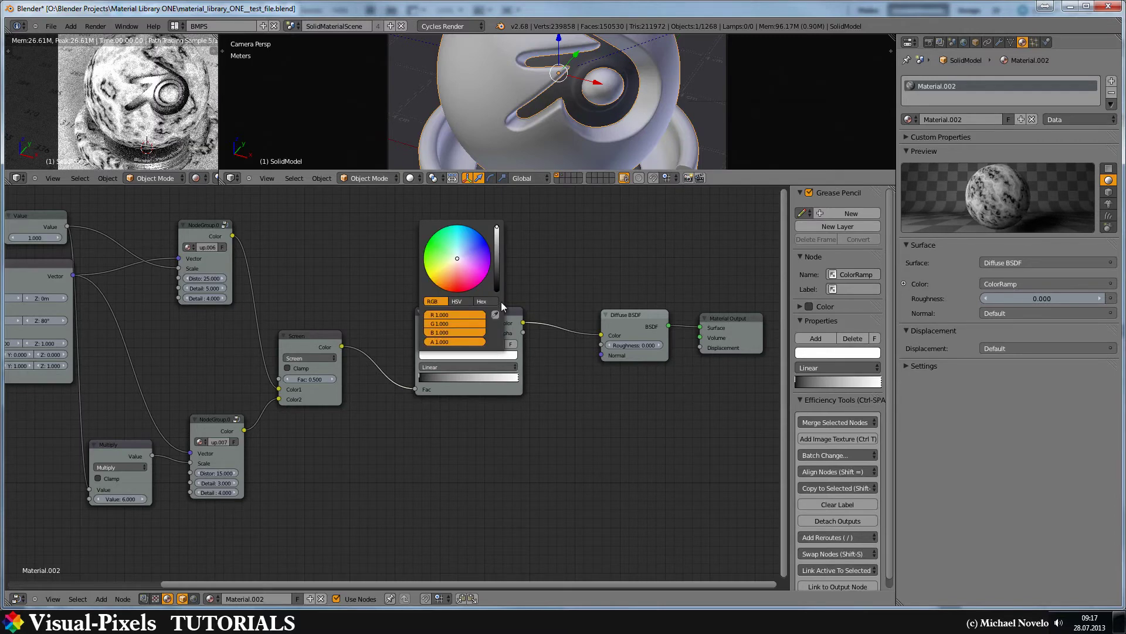
click(498, 272)
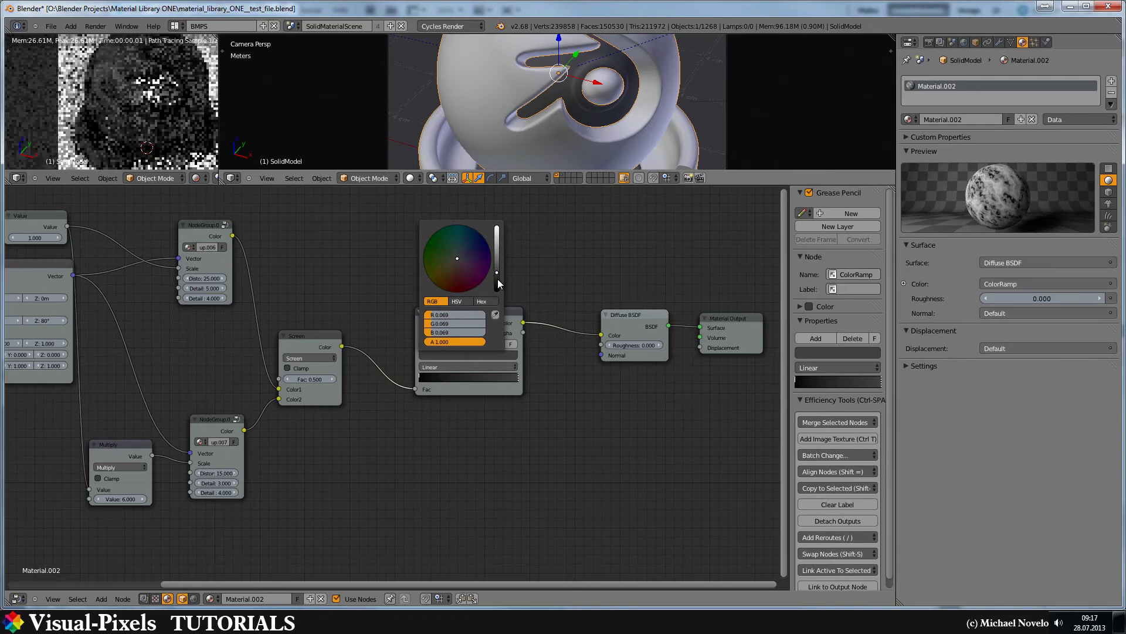
click(458, 279)
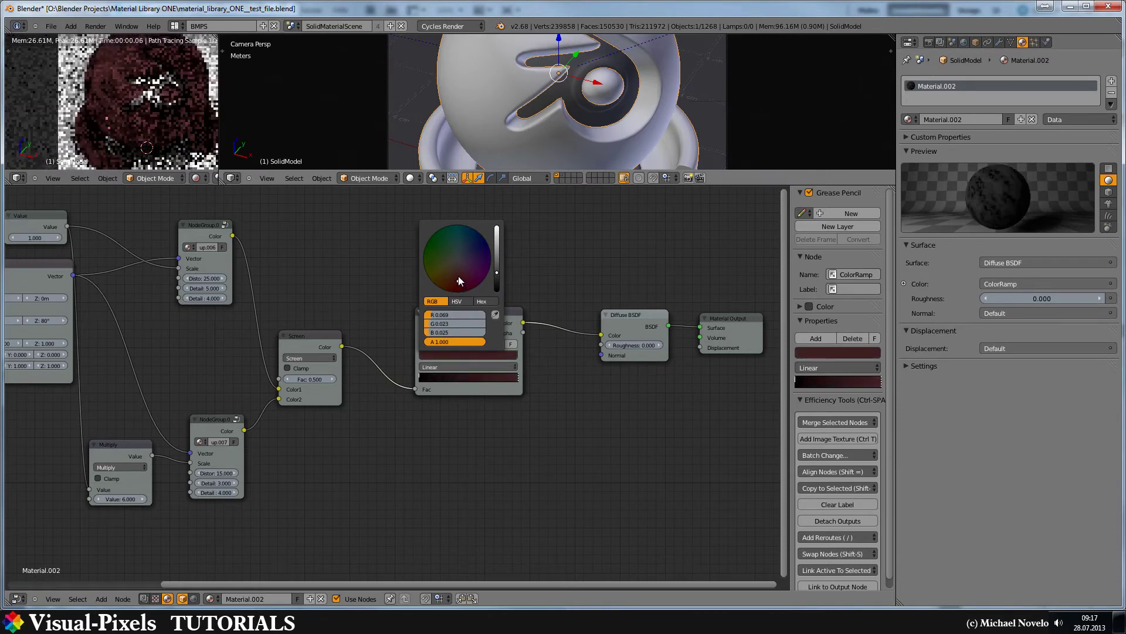
click(458, 277)
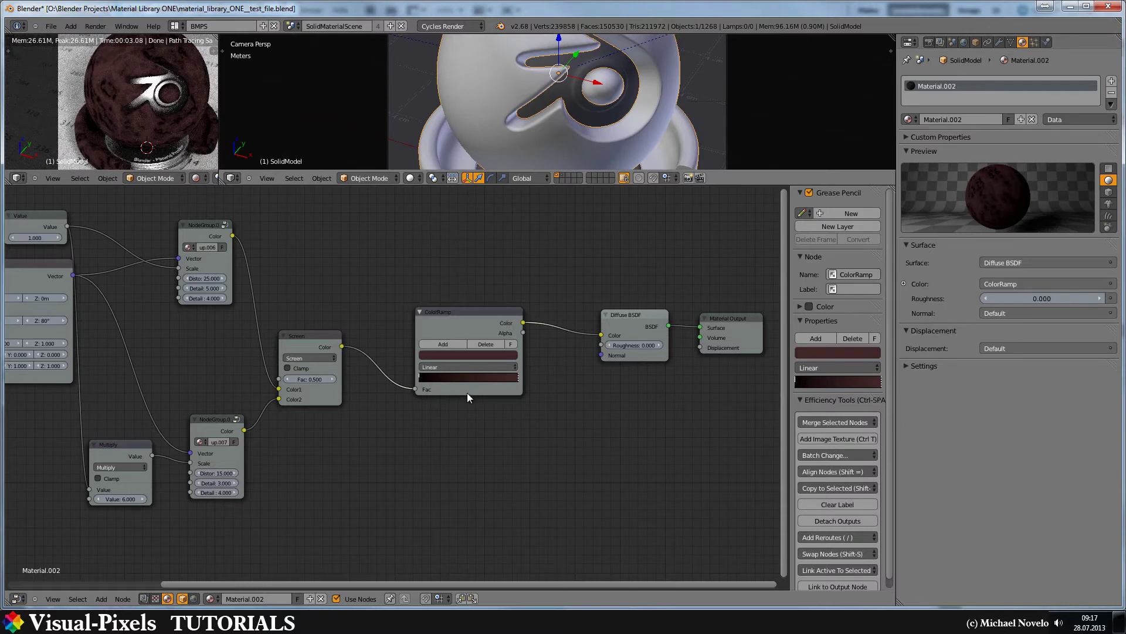
Step: Set the ColorRamp's first stop to white, with R, G and B at 1.000
click(422, 379)
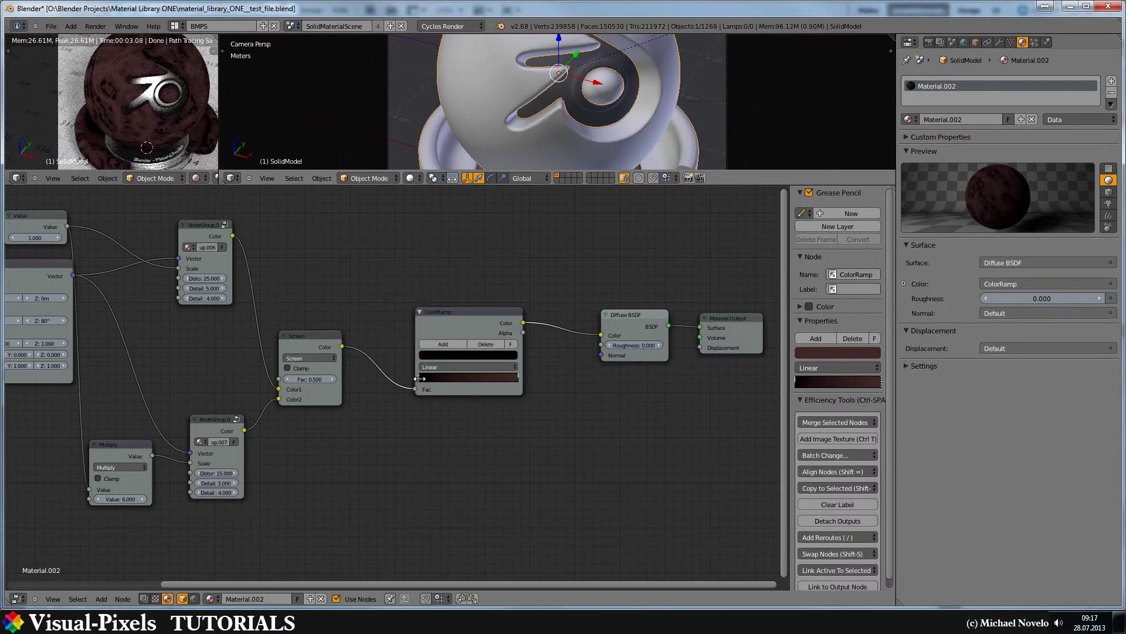
click(447, 353)
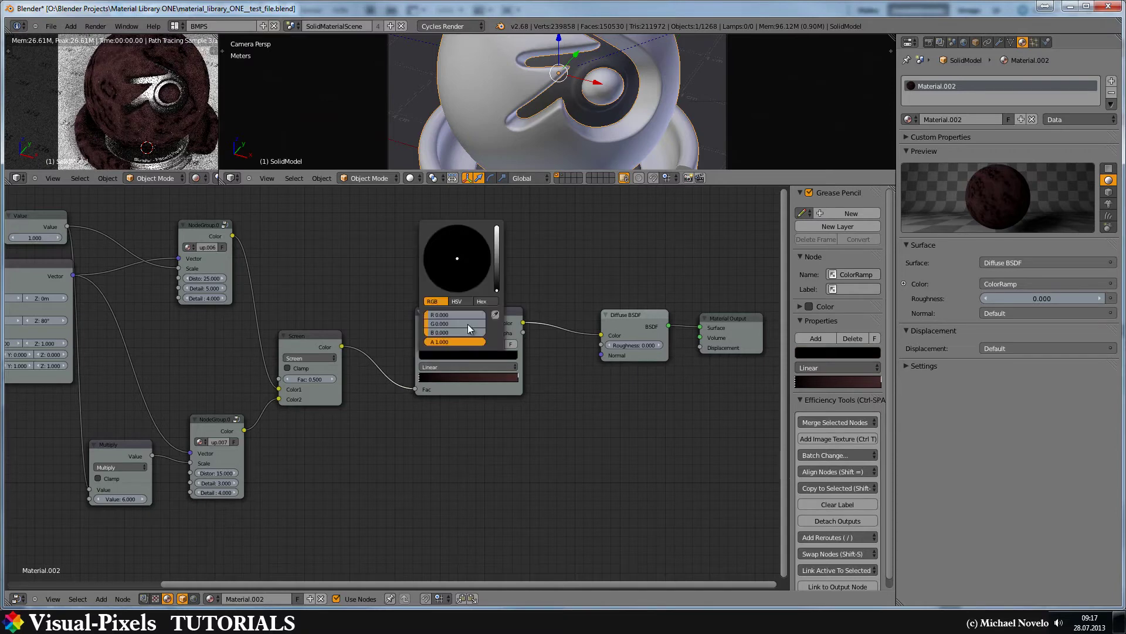
click(499, 219)
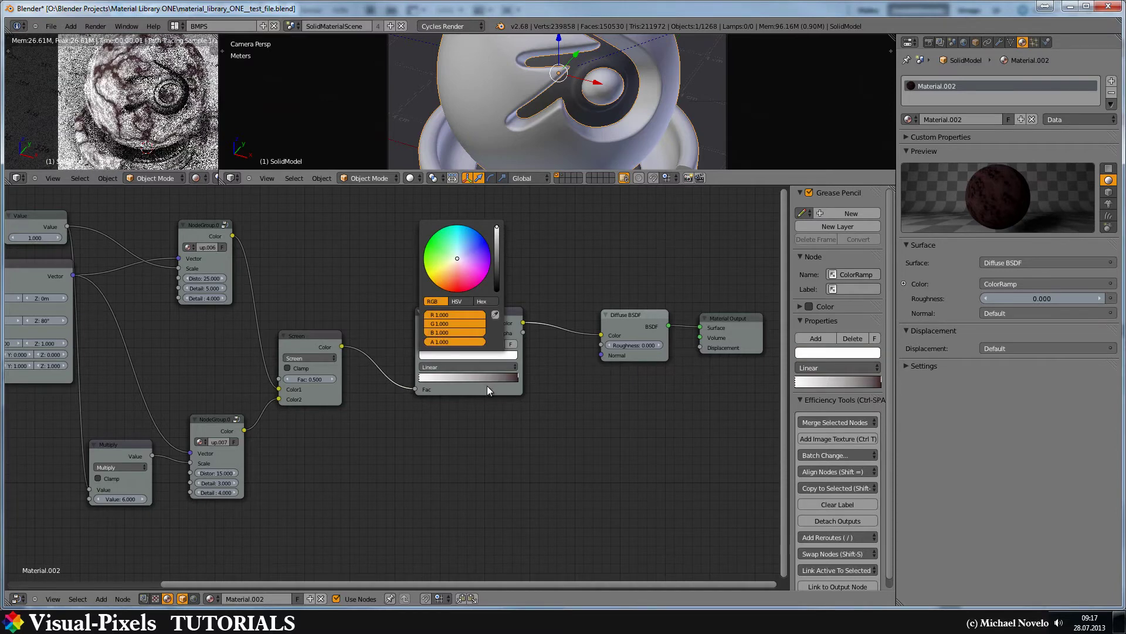
click(468, 354)
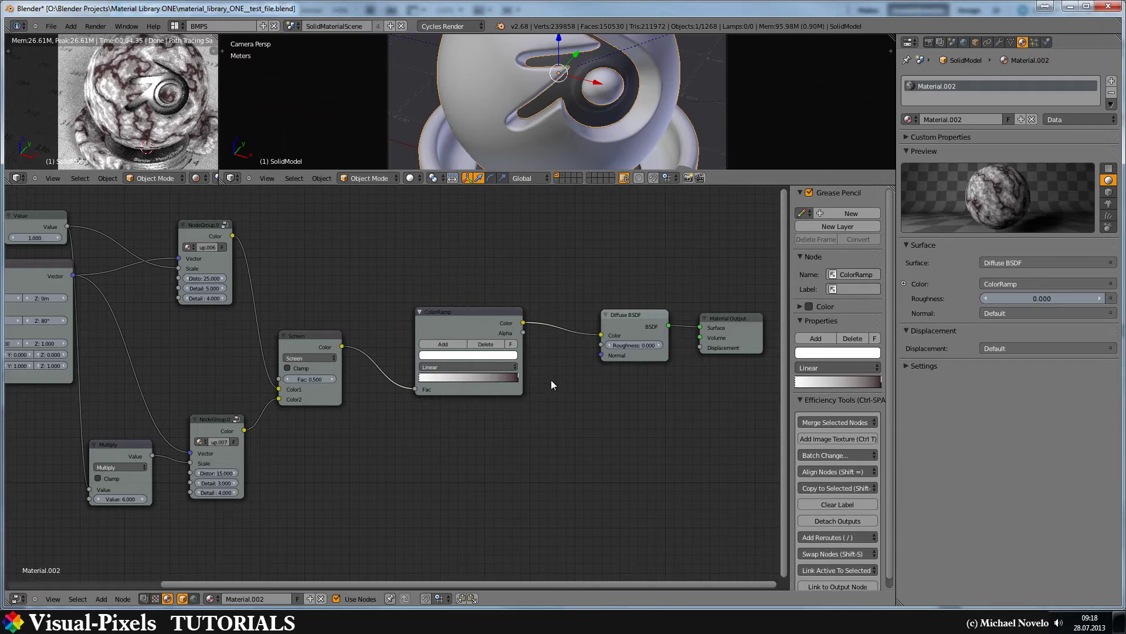
Step: Add a stop in the middle of the ColorRamp and move it close to the dark end stop
right_click(519, 379)
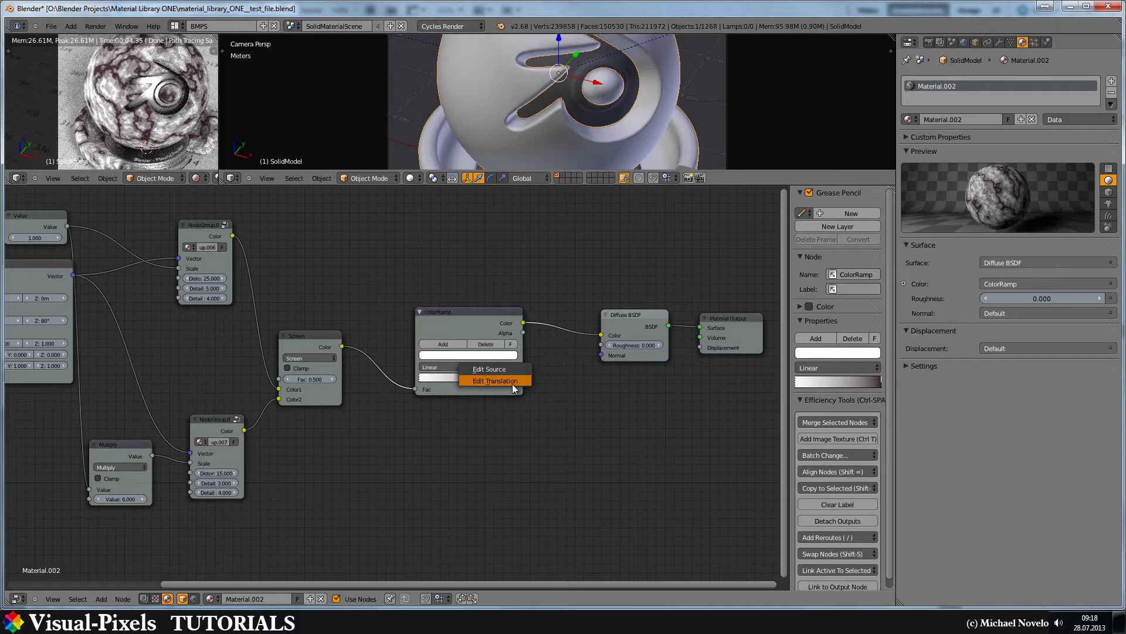
click(517, 378)
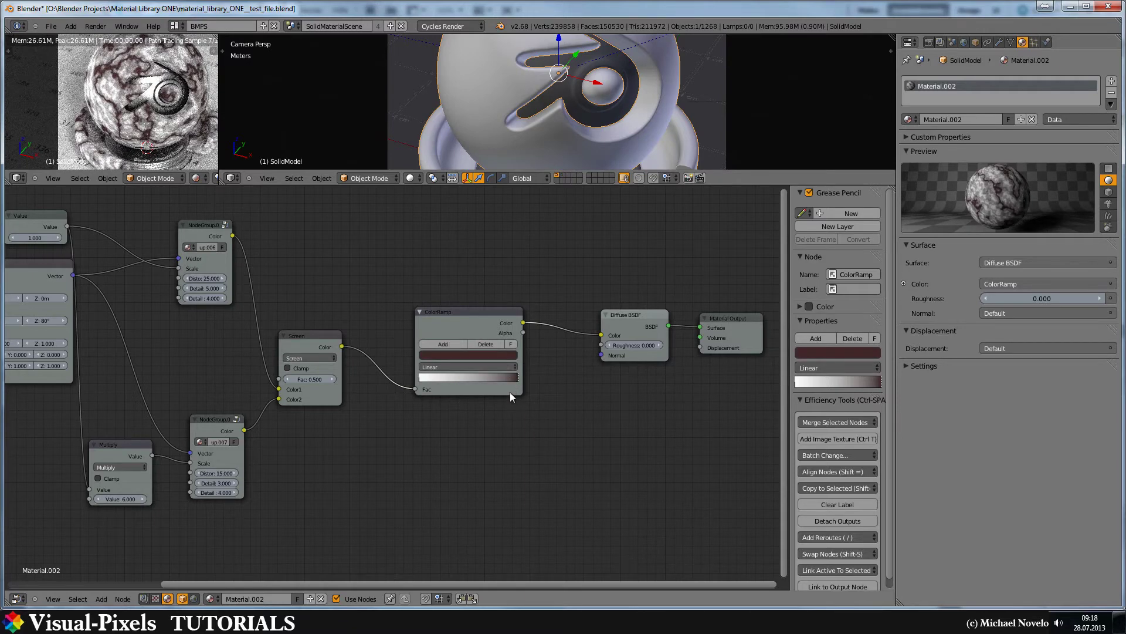
click(448, 345)
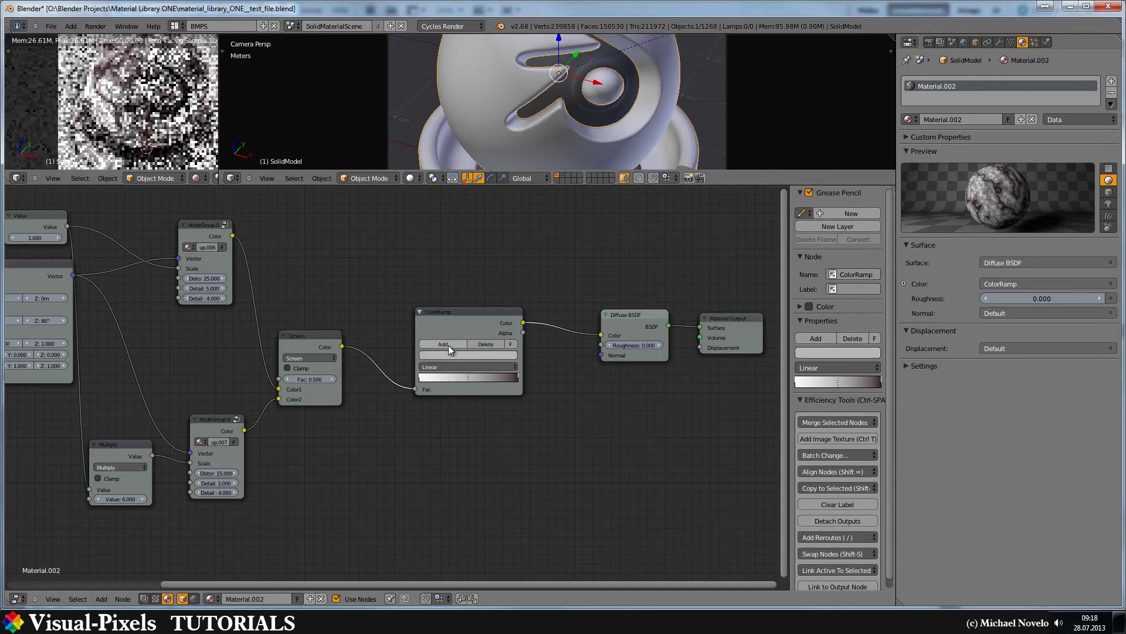
drag(486, 382, 503, 377)
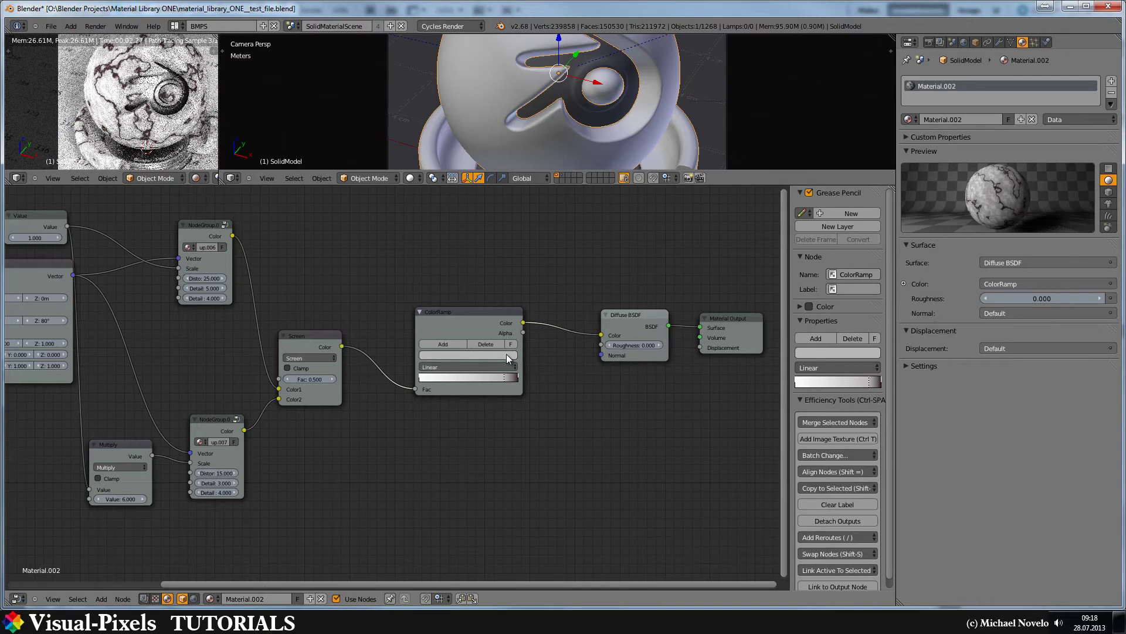
Step: Set the added stop's color to a muted reddish brown, about R 0.155, G 0.082, B 0.068
click(506, 354)
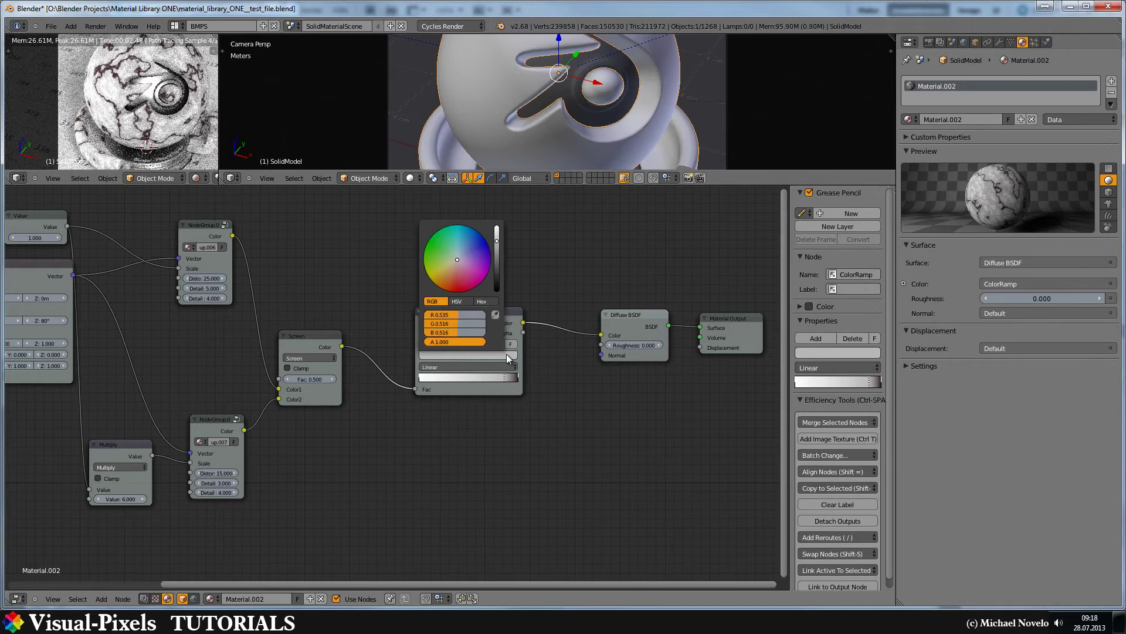
click(497, 262)
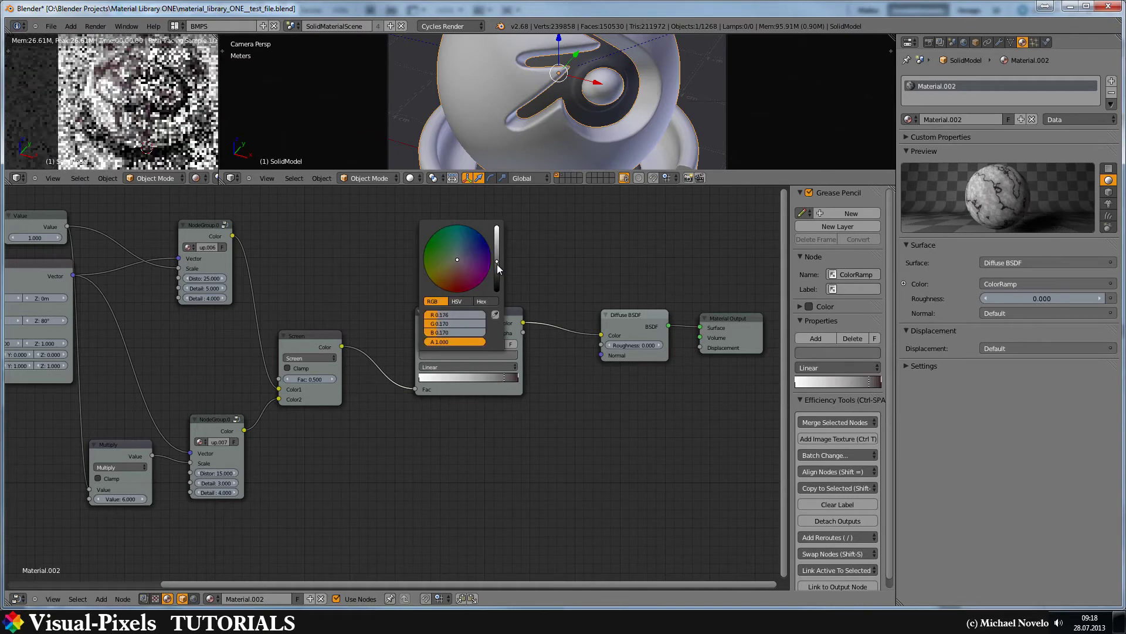
click(459, 274)
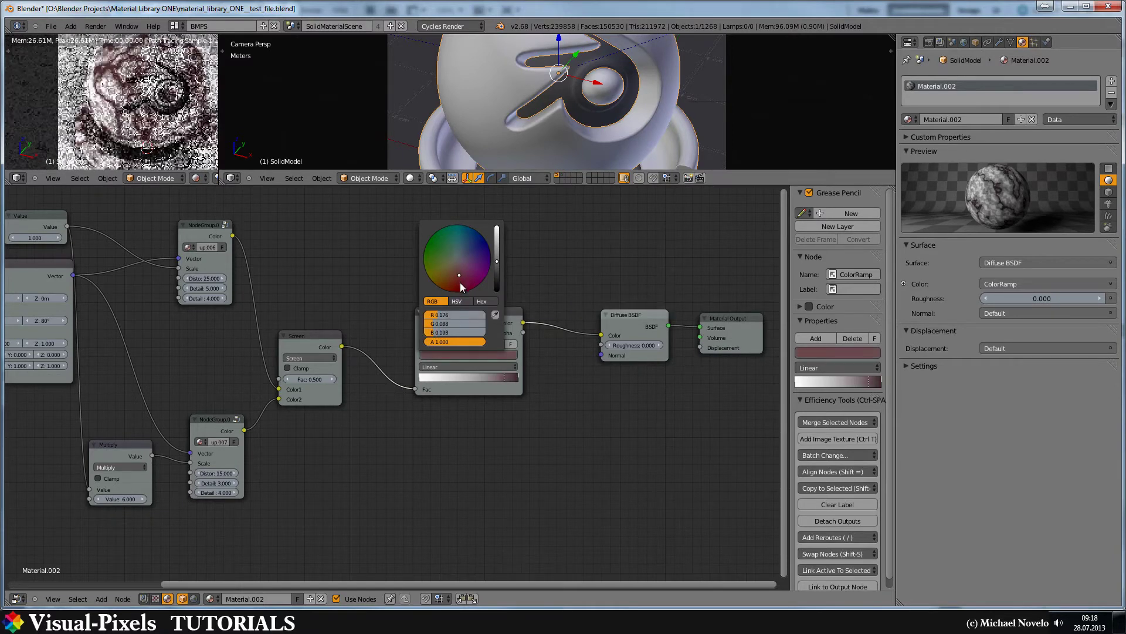
click(460, 284)
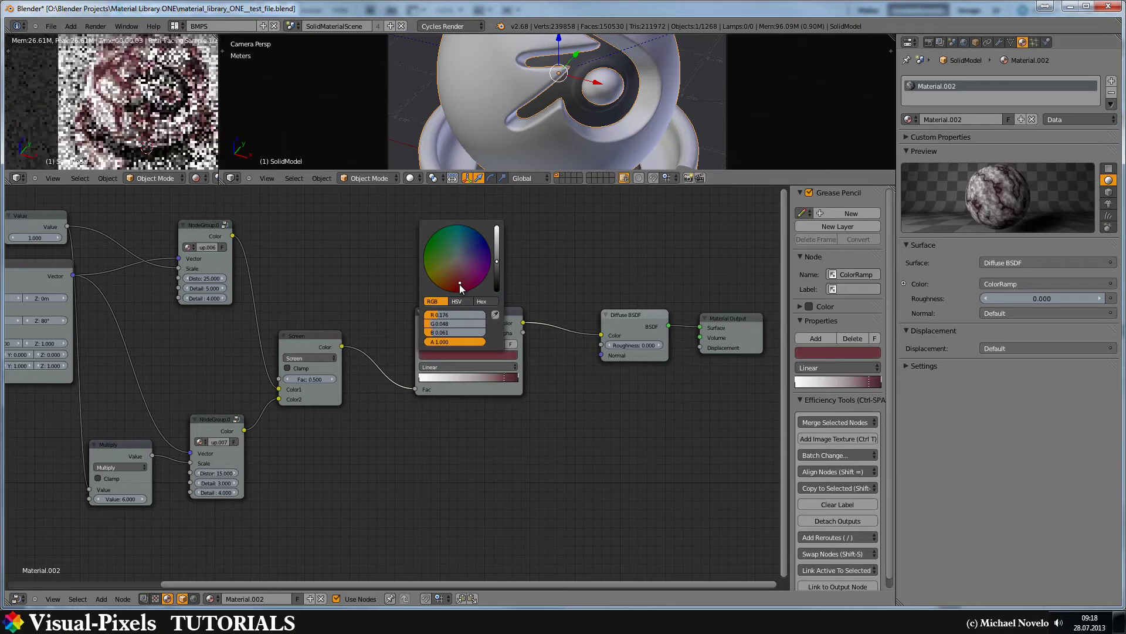
click(497, 266)
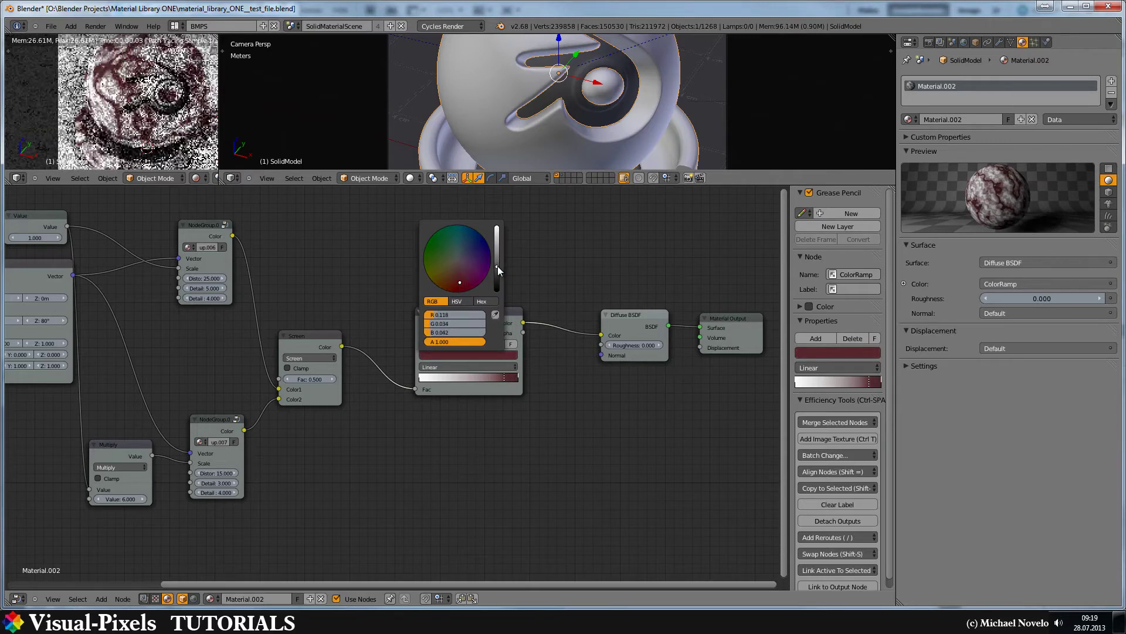
click(455, 282)
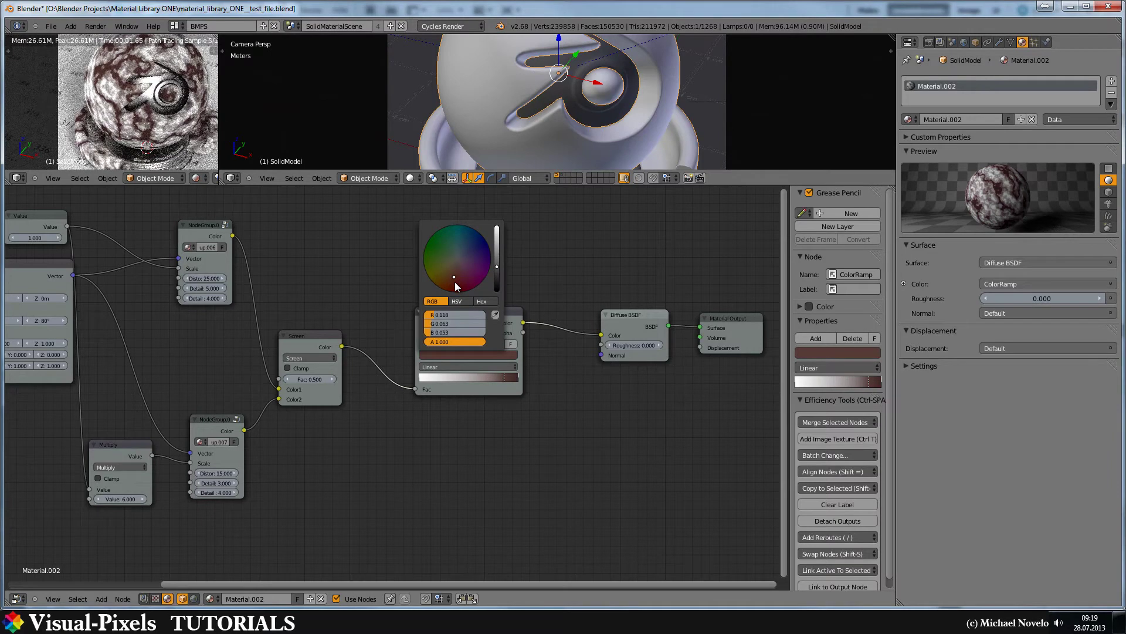
click(497, 260)
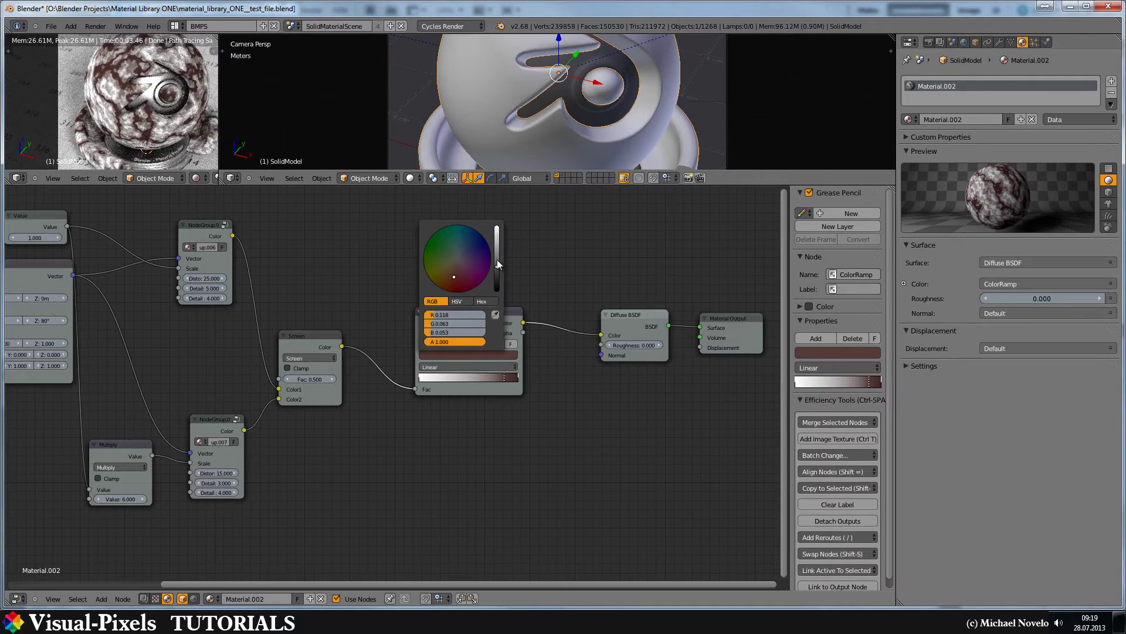
scroll(499, 317, down, 2)
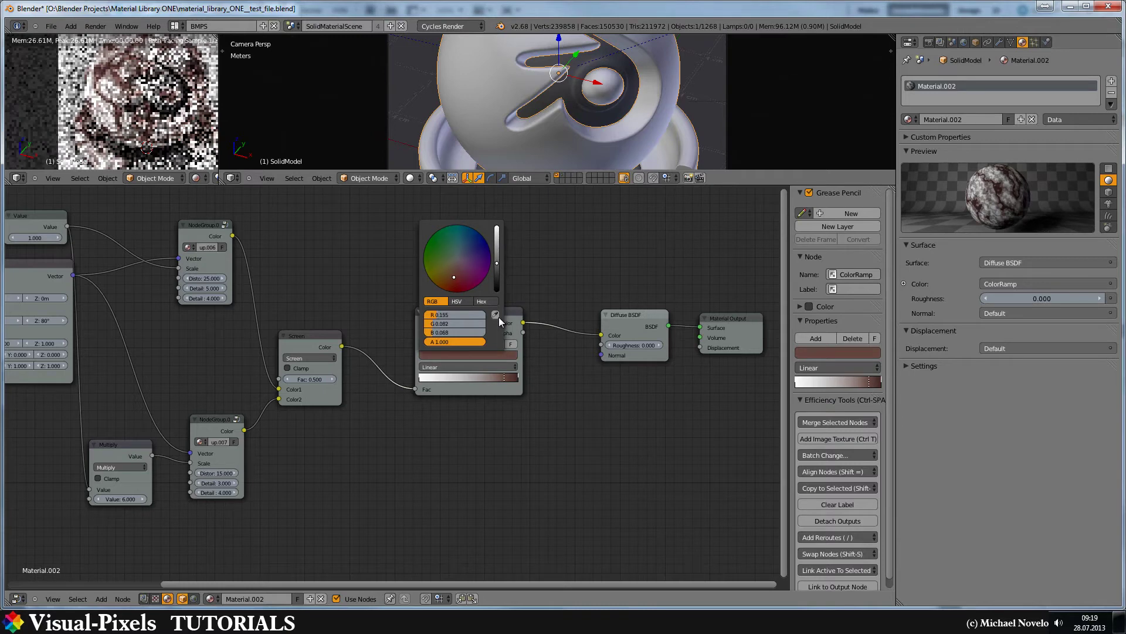
click(498, 390)
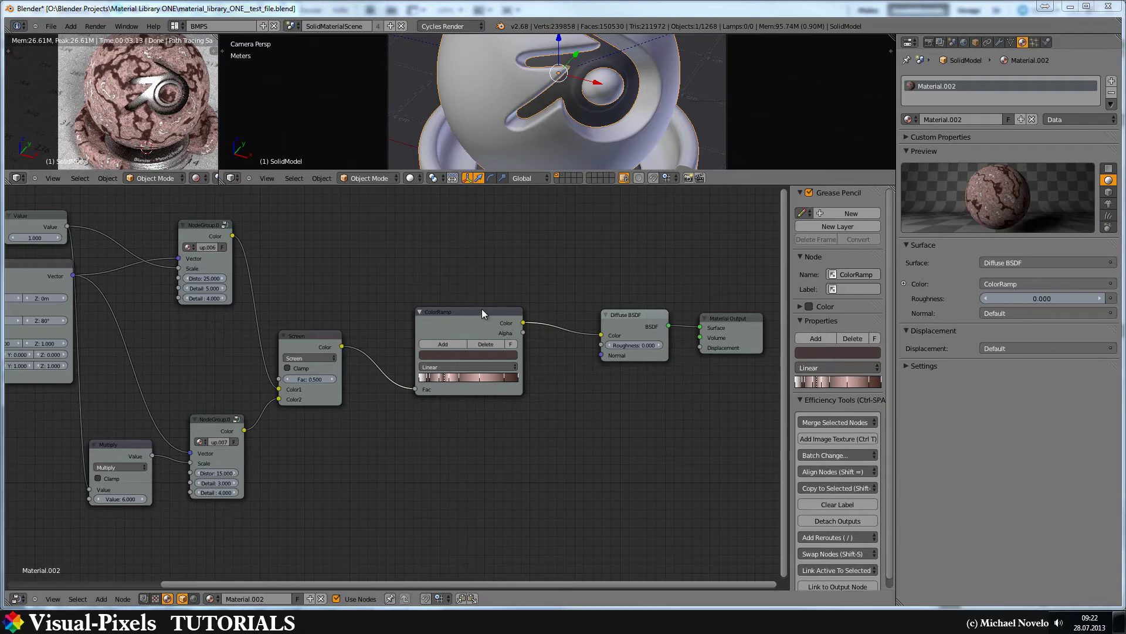
Step: Move the ColorRamp closer to the Screen node, and the Diffuse BSDF and Material Output together farther away from it
drag(476, 312, 434, 301)
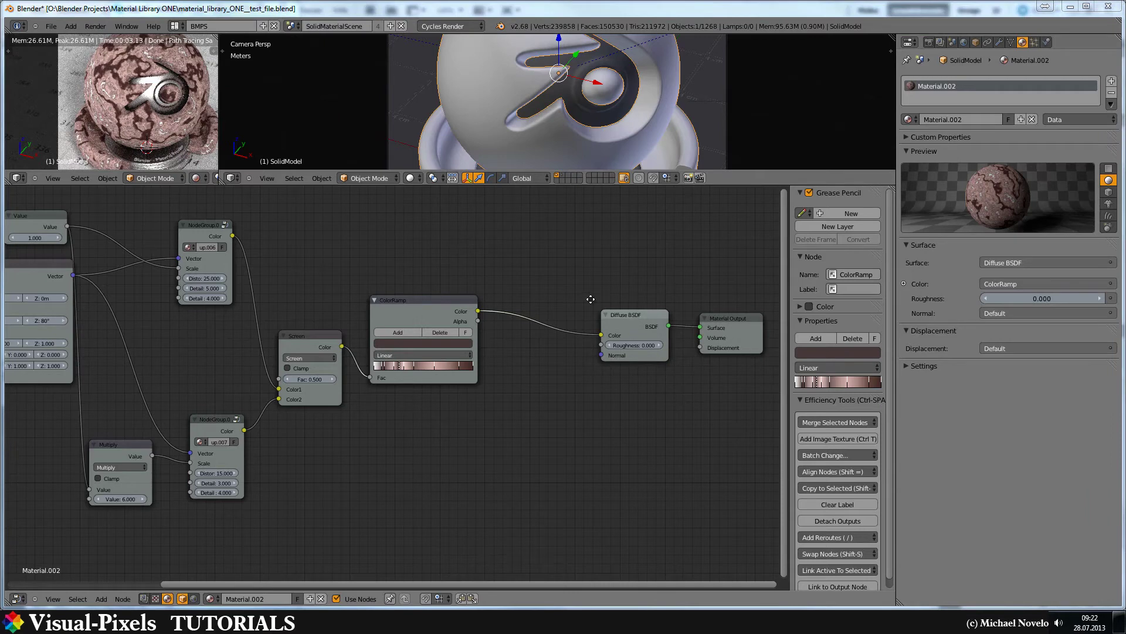
middle_drag(592, 297, 390, 318)
click(440, 338)
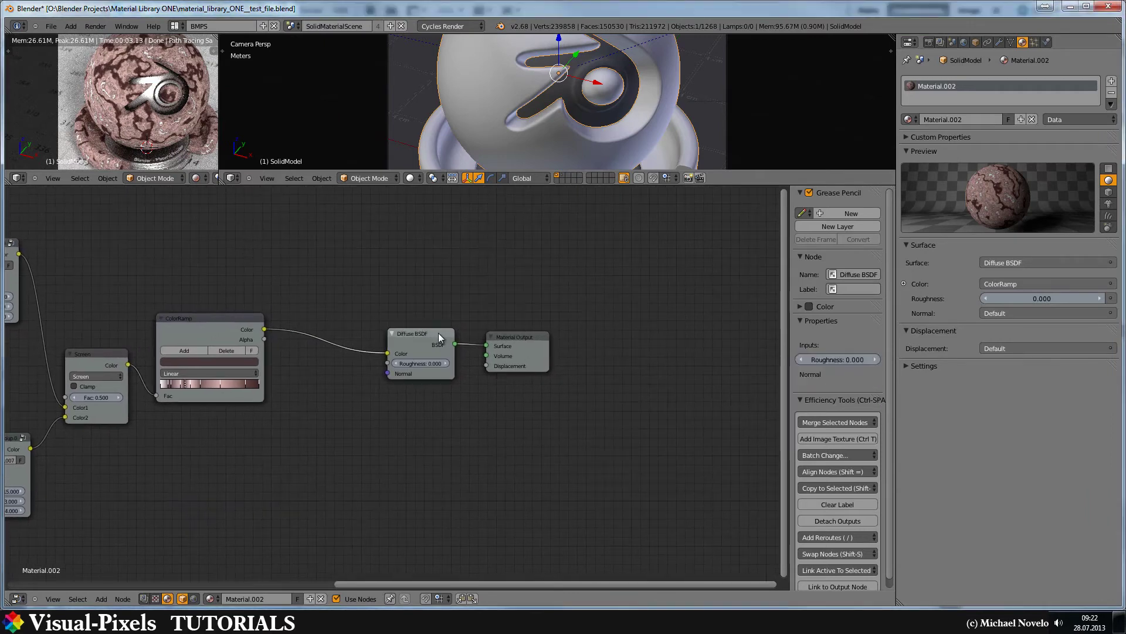
click(515, 338)
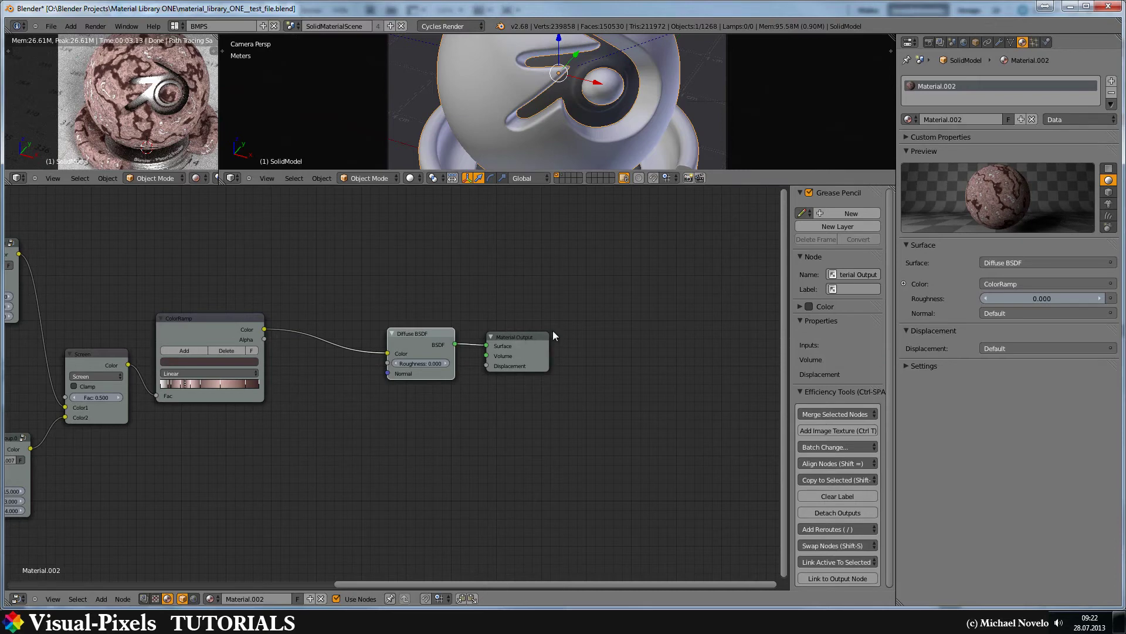
key(g)
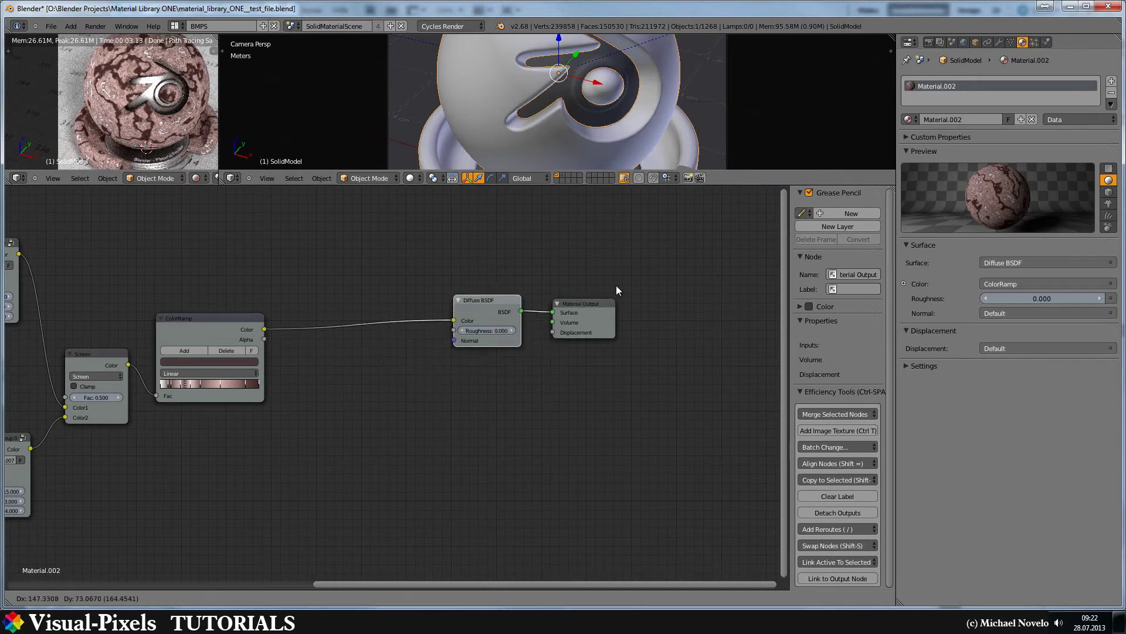
click(735, 287)
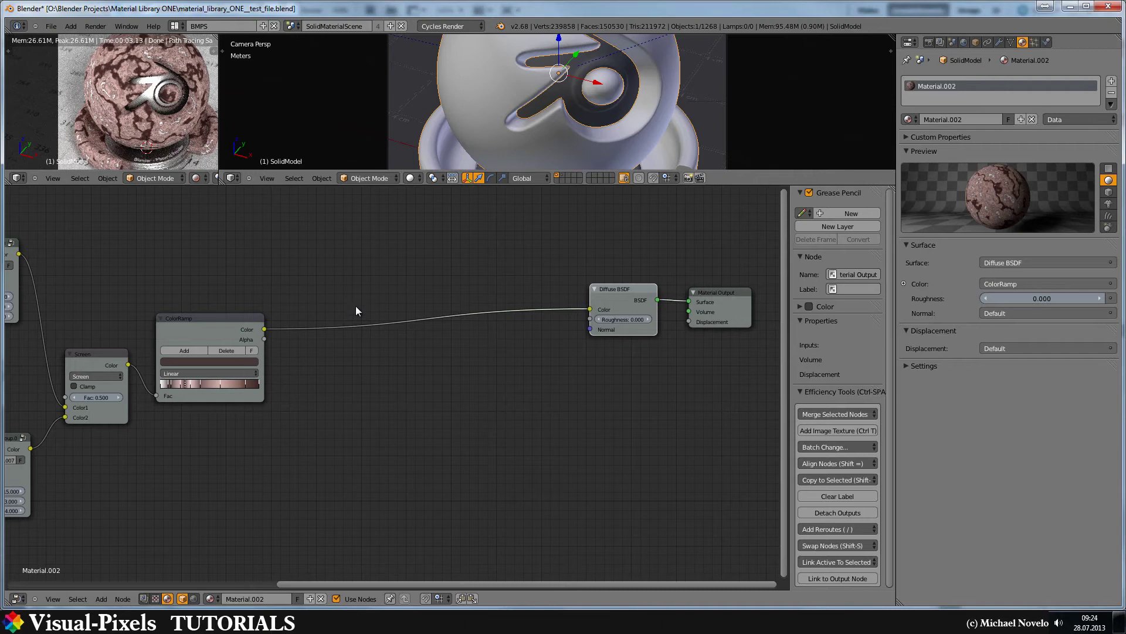
Step: Add a Translucent BSDF below the Diffuse BSDF and set its color to light pink, about R 0.800, G 0.576, B 0.556
key(shift+a)
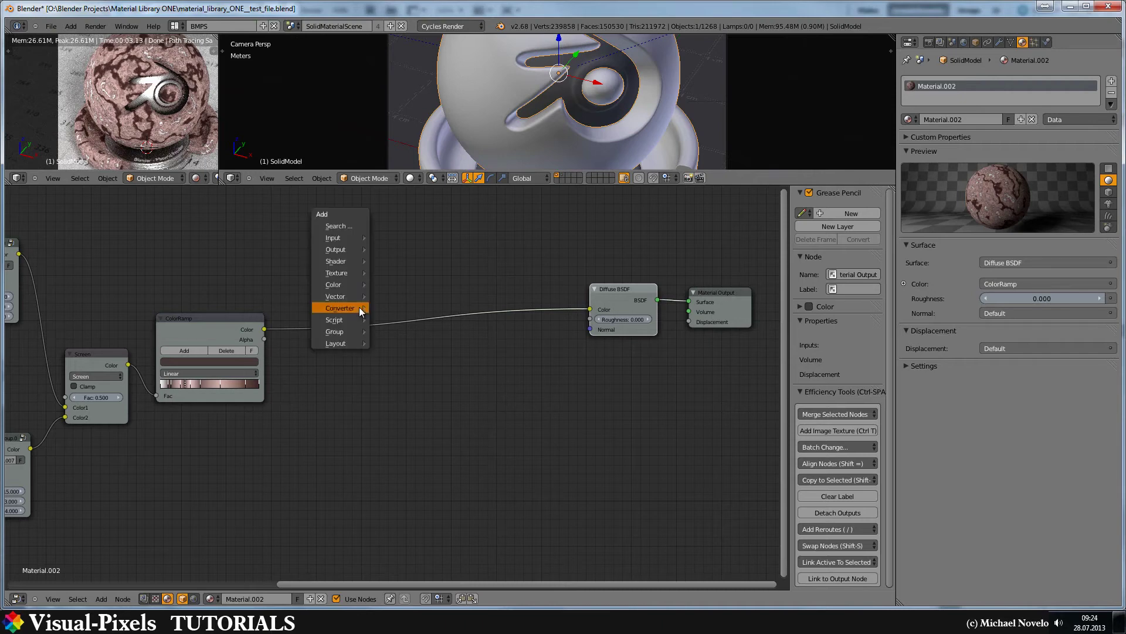
mouse_move(347, 261)
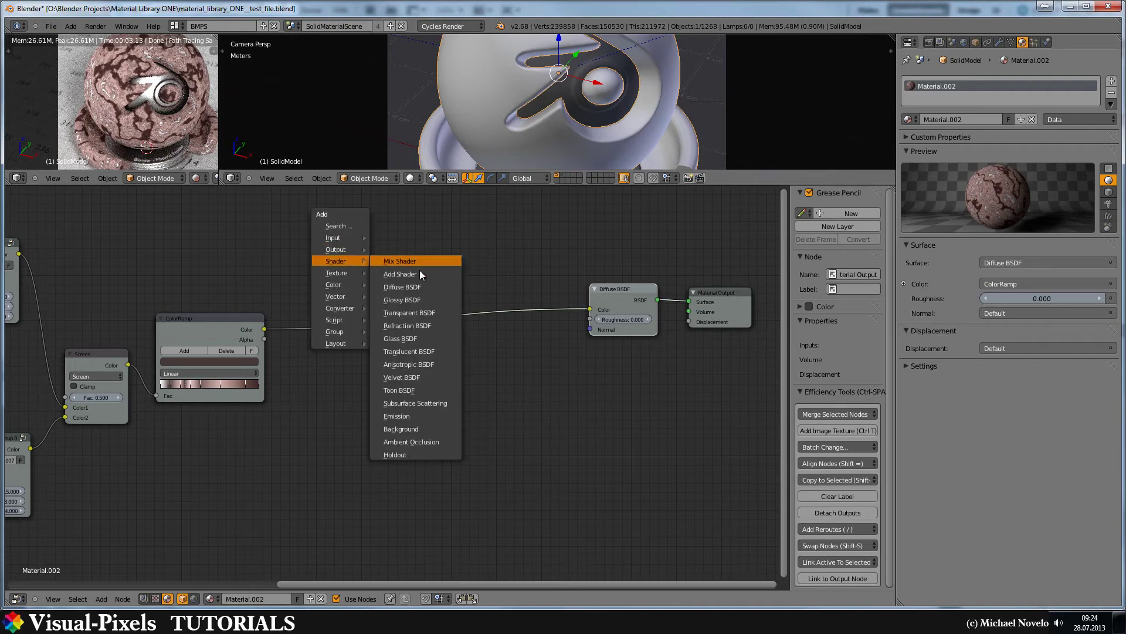
click(431, 351)
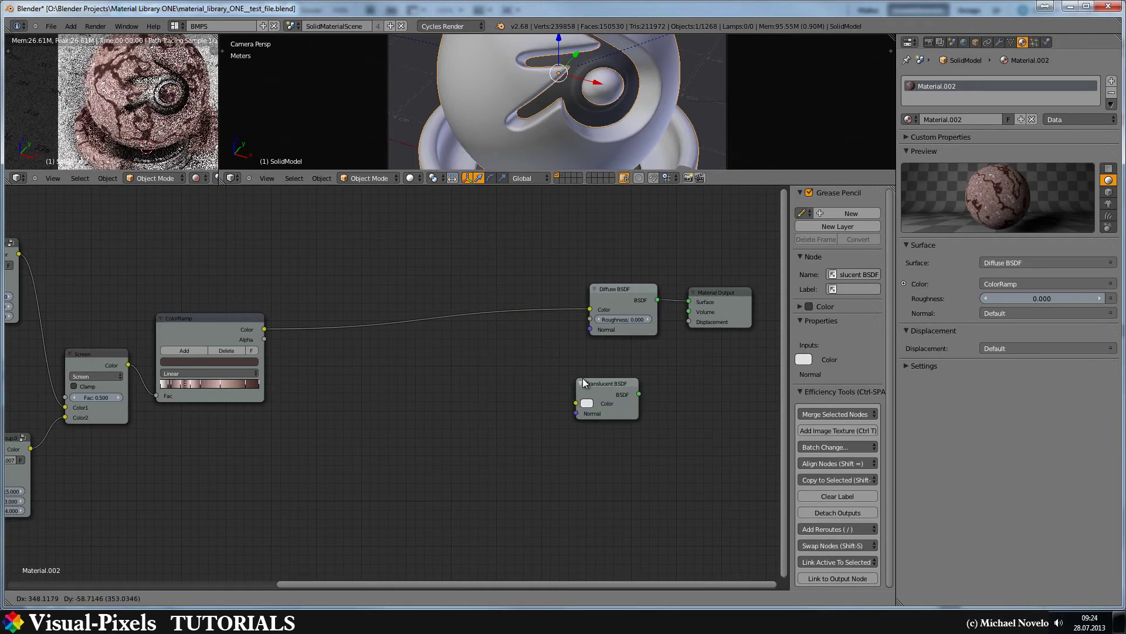
click(612, 264)
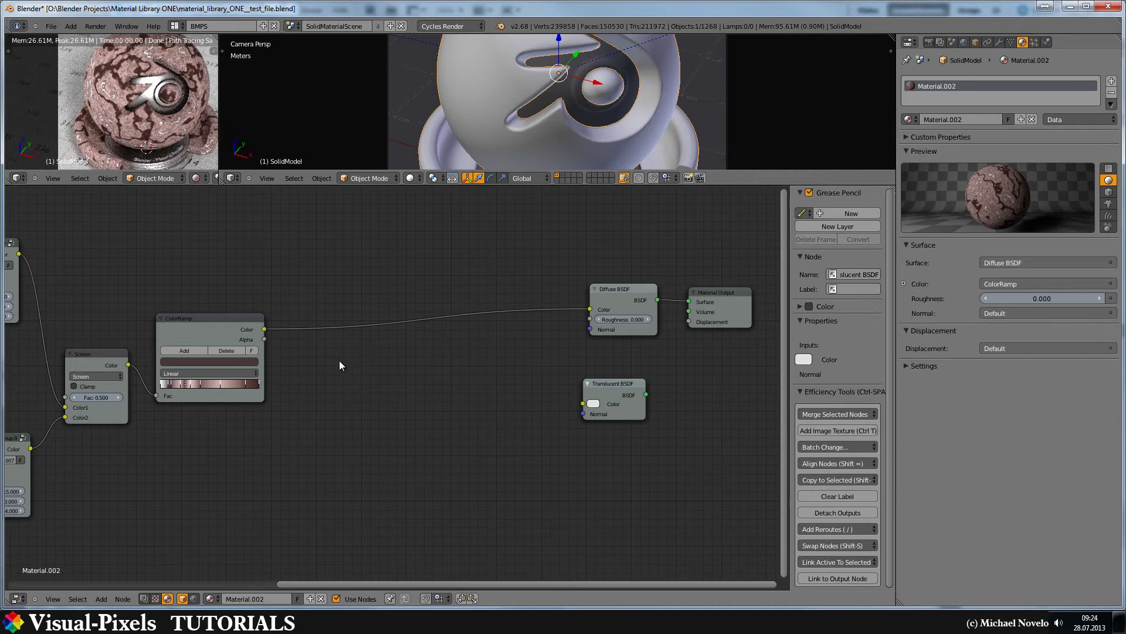
click(593, 403)
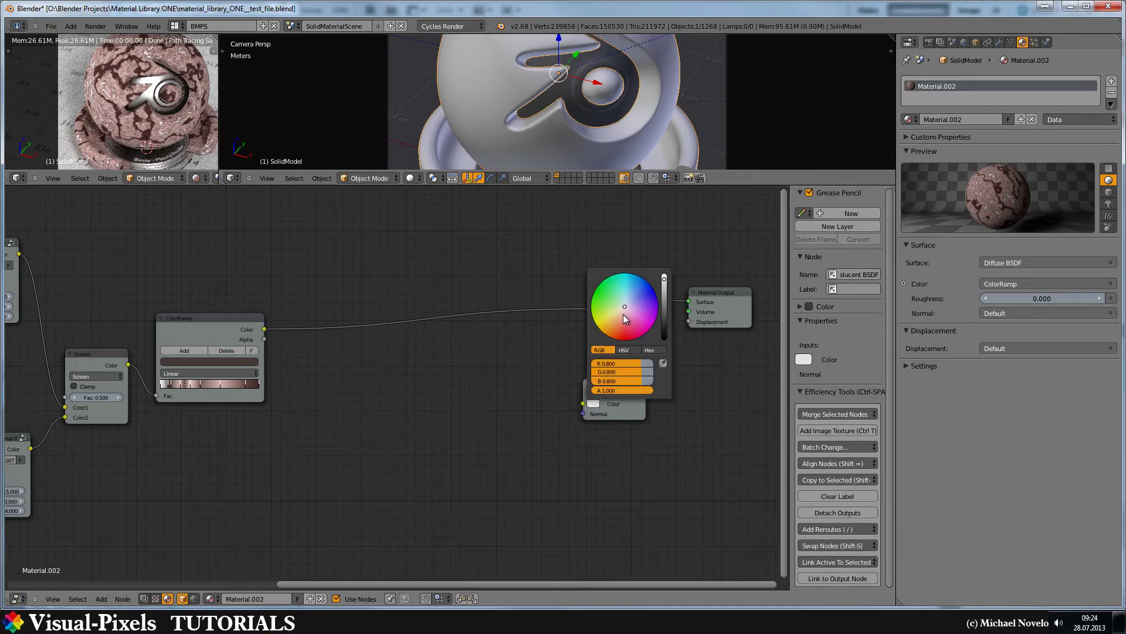
drag(626, 318, 623, 320)
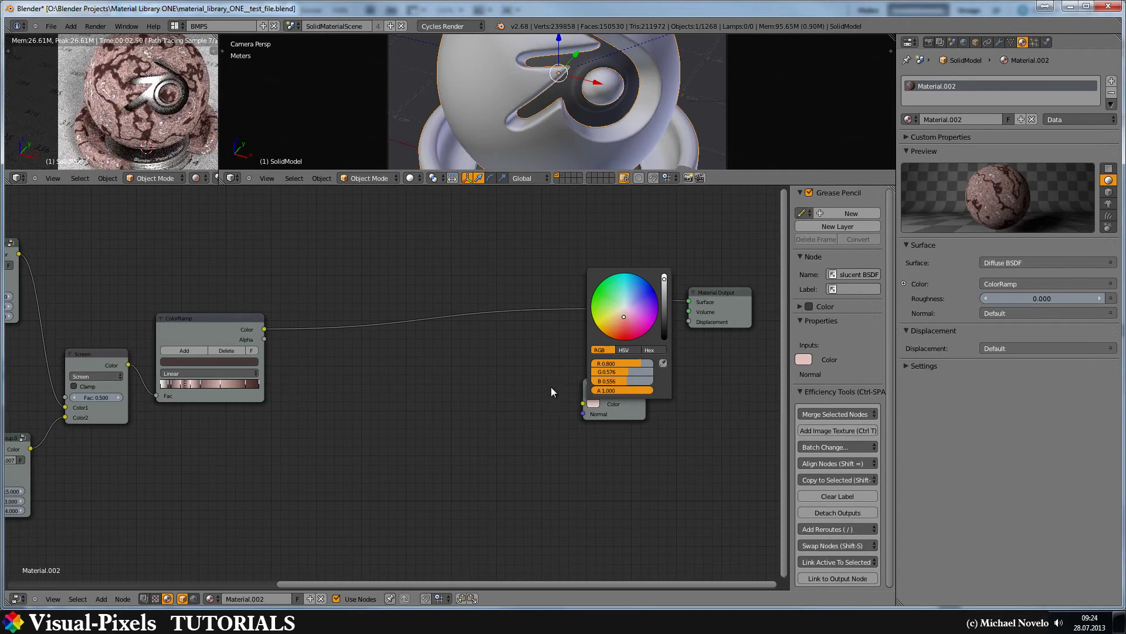
Step: Move the Material Output farther from the Diffuse BSDF and insert a Mix Shader on the link between them
middle_drag(589, 309, 289, 318)
drag(417, 300, 648, 276)
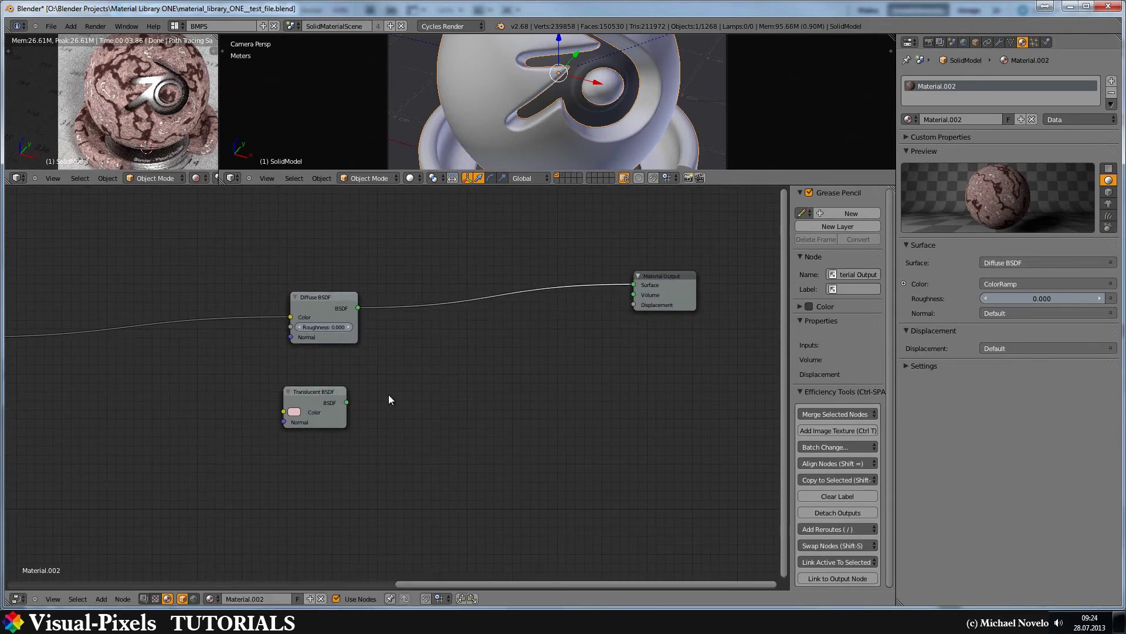
key(shift+a)
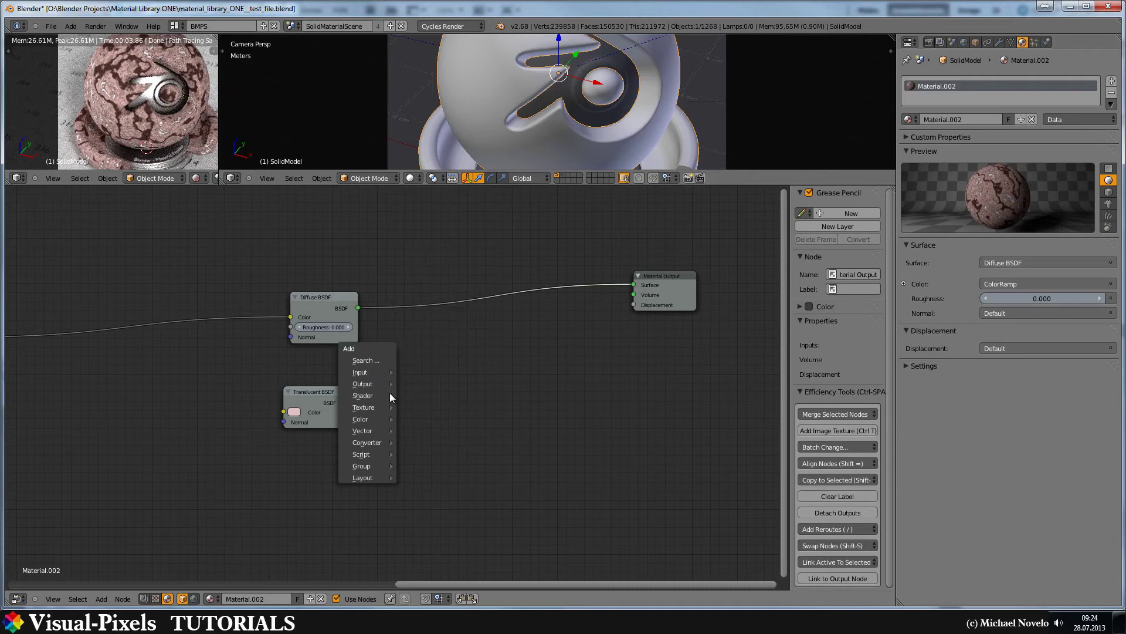
click(430, 203)
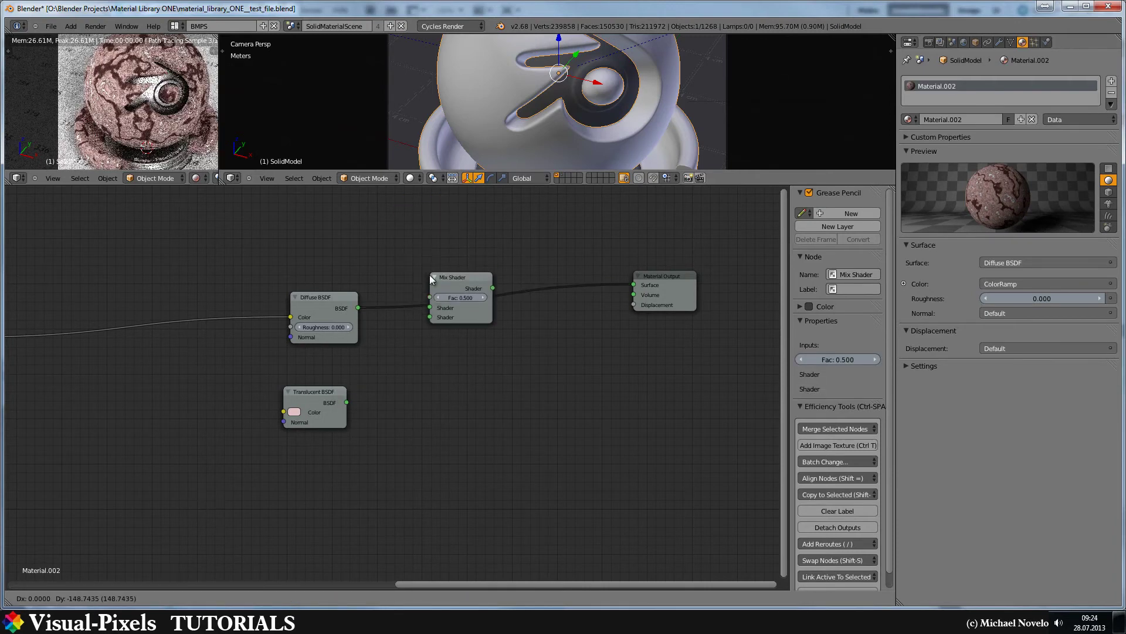
click(428, 277)
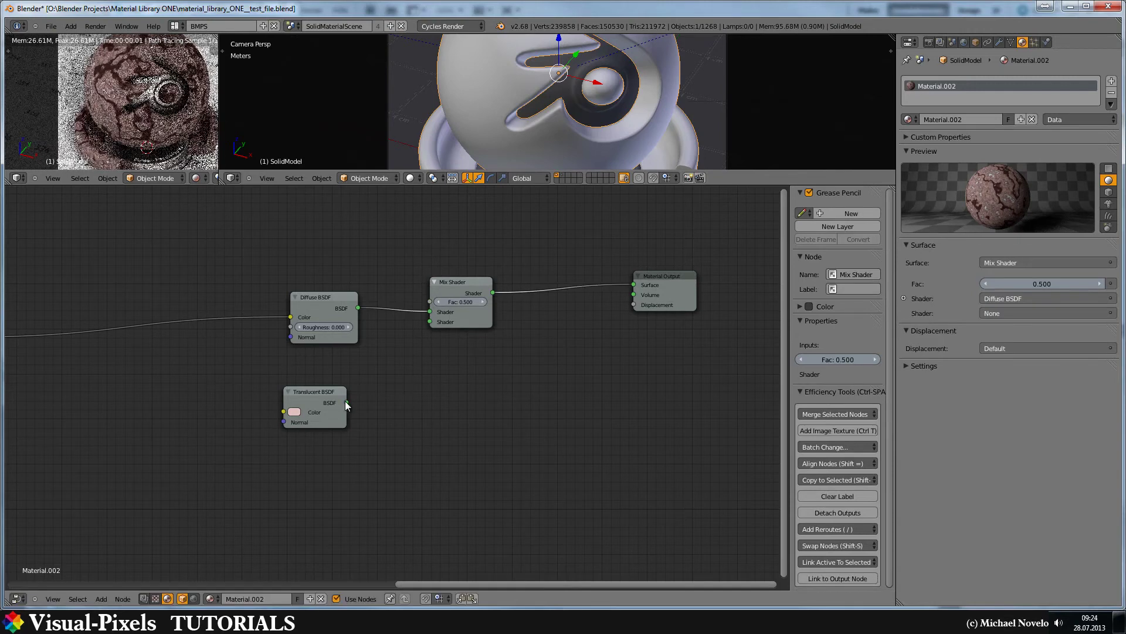
Step: Connect the Translucent BSDF to the Mix Shader's second shader input and place the Mix Shader beside the Diffuse BSDF
key(g)
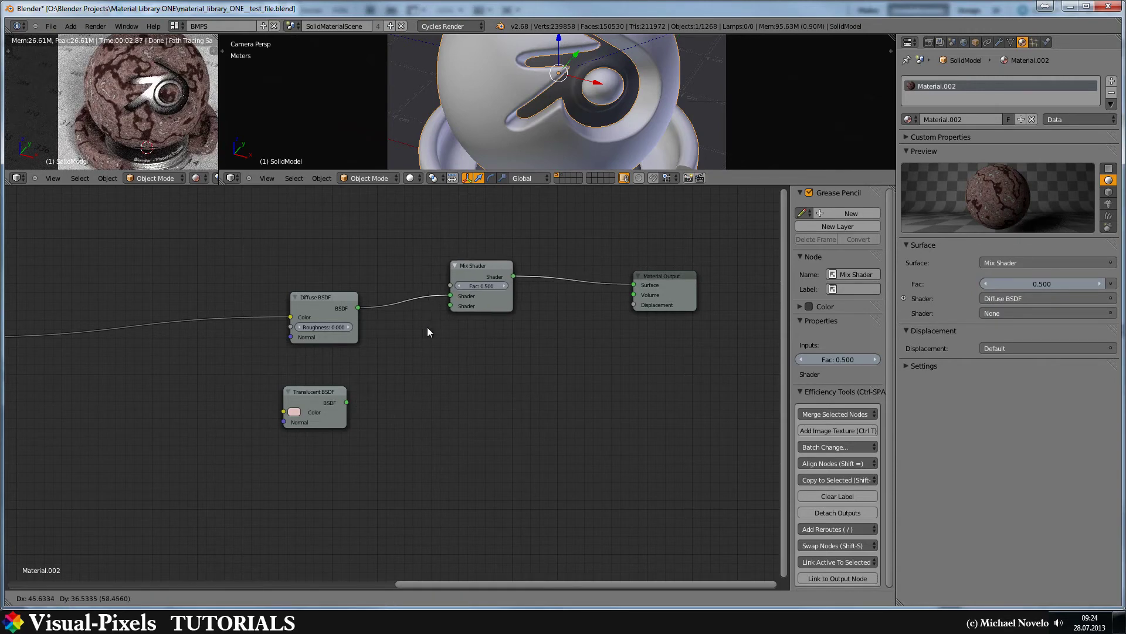
click(395, 331)
drag(347, 403, 420, 311)
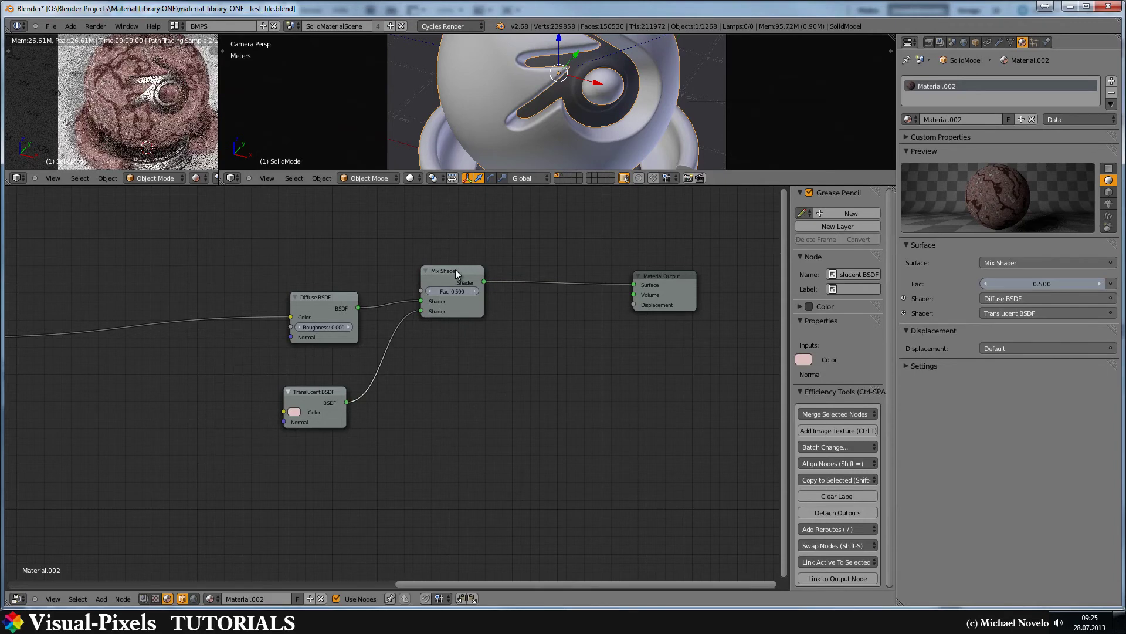
drag(455, 269, 433, 303)
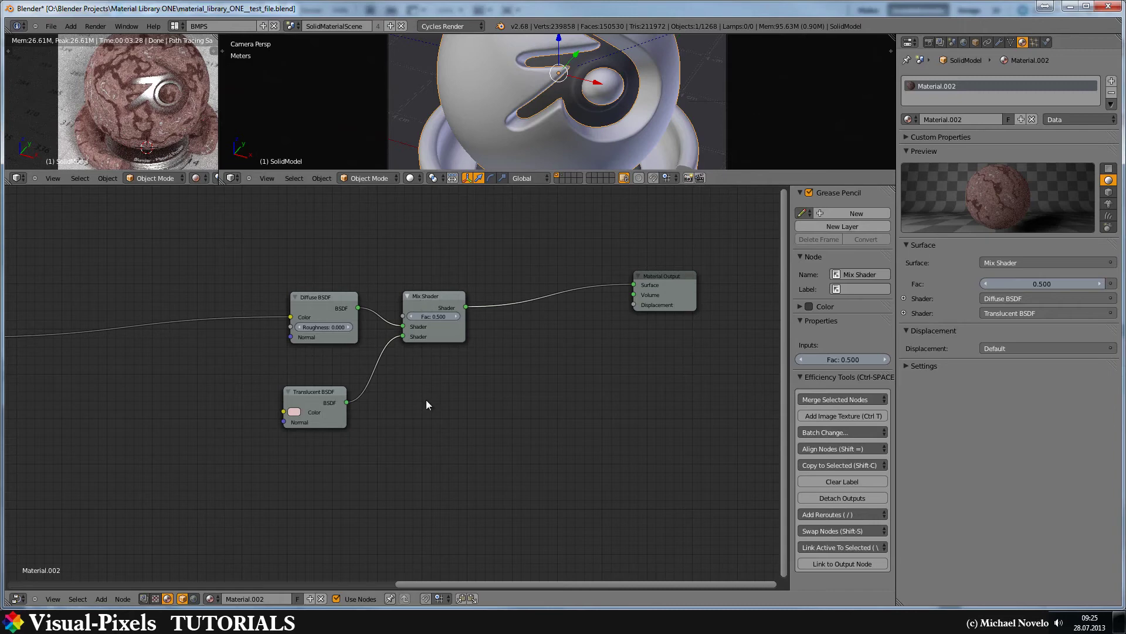
Step: Add a Glossy BSDF below the Mix Shader
key(shift+a)
mouse_move(430, 430)
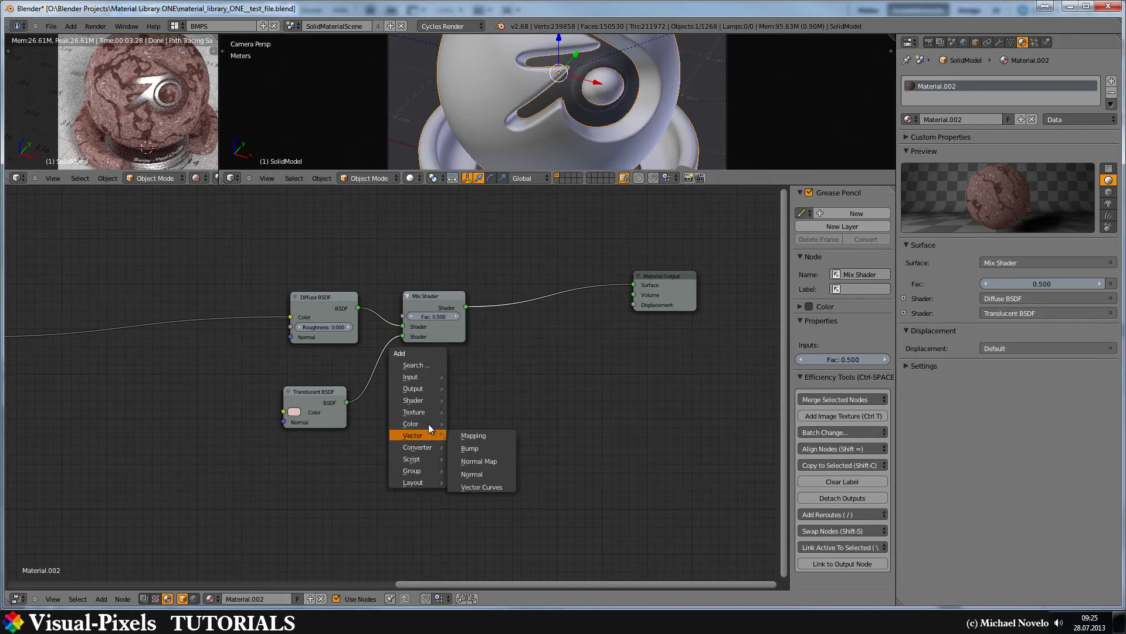
mouse_move(427, 399)
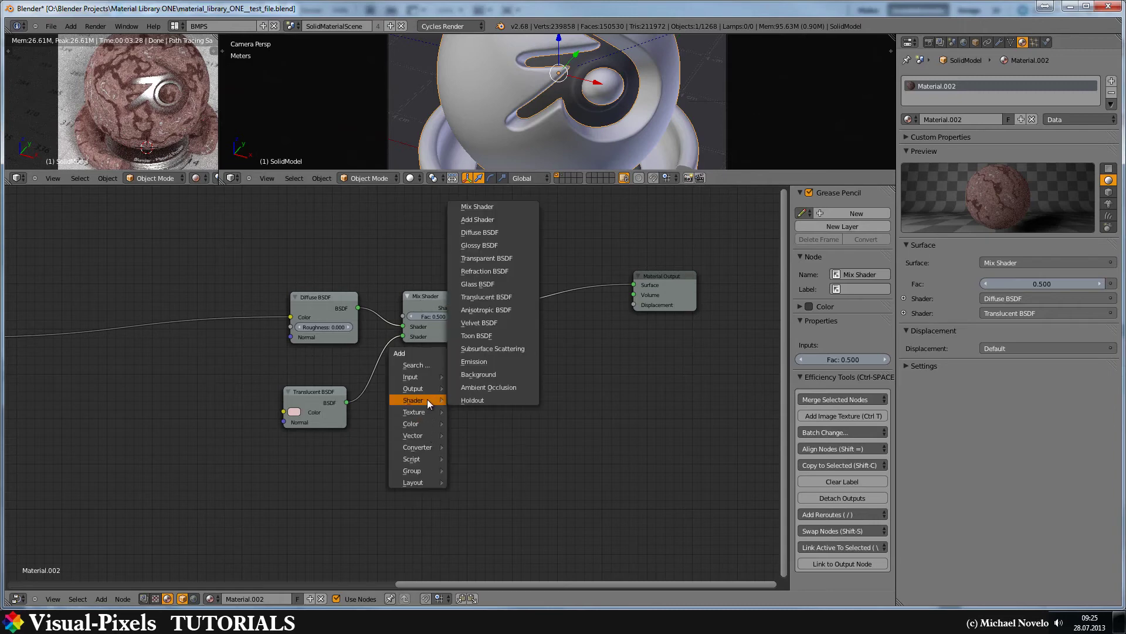
click(491, 245)
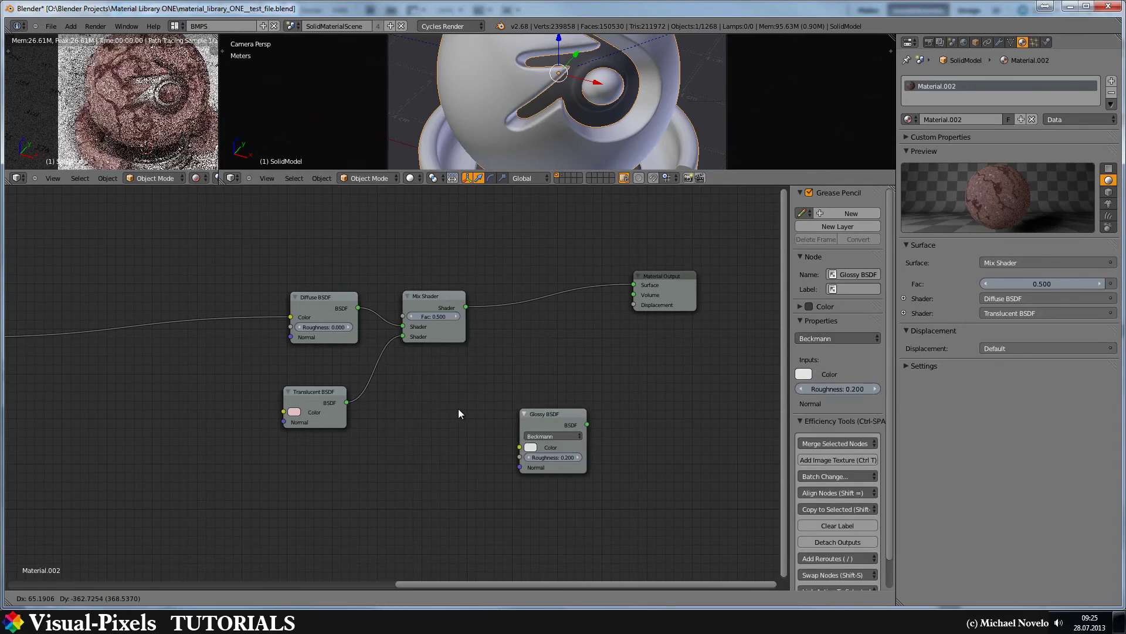
click(428, 402)
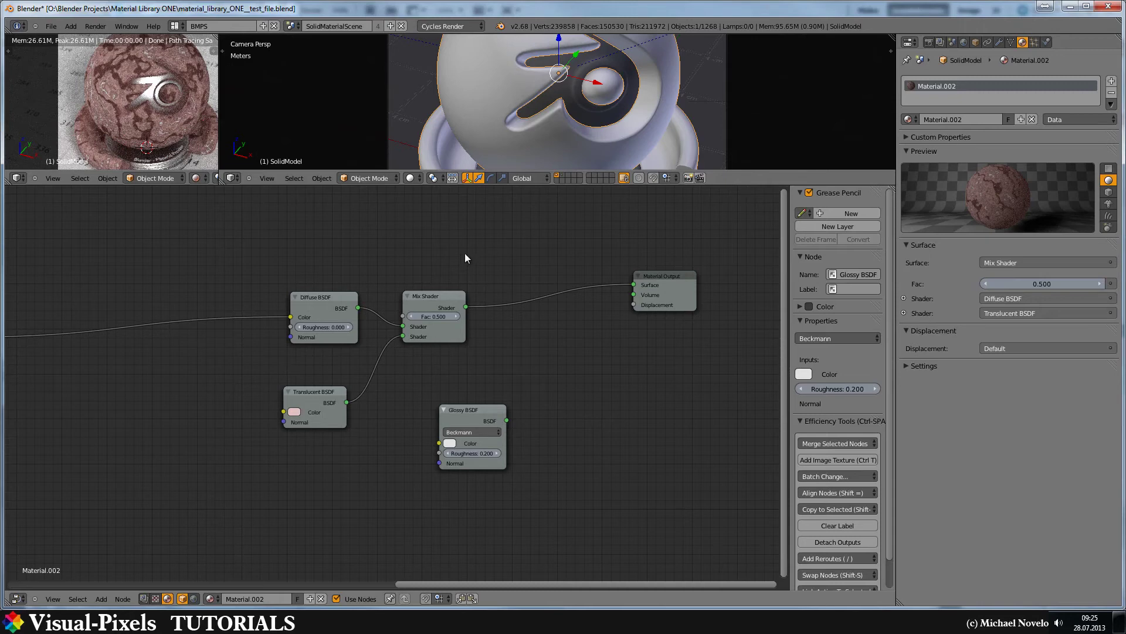
Step: Add a Fresnel node above the Mix Shader
key(shift+a)
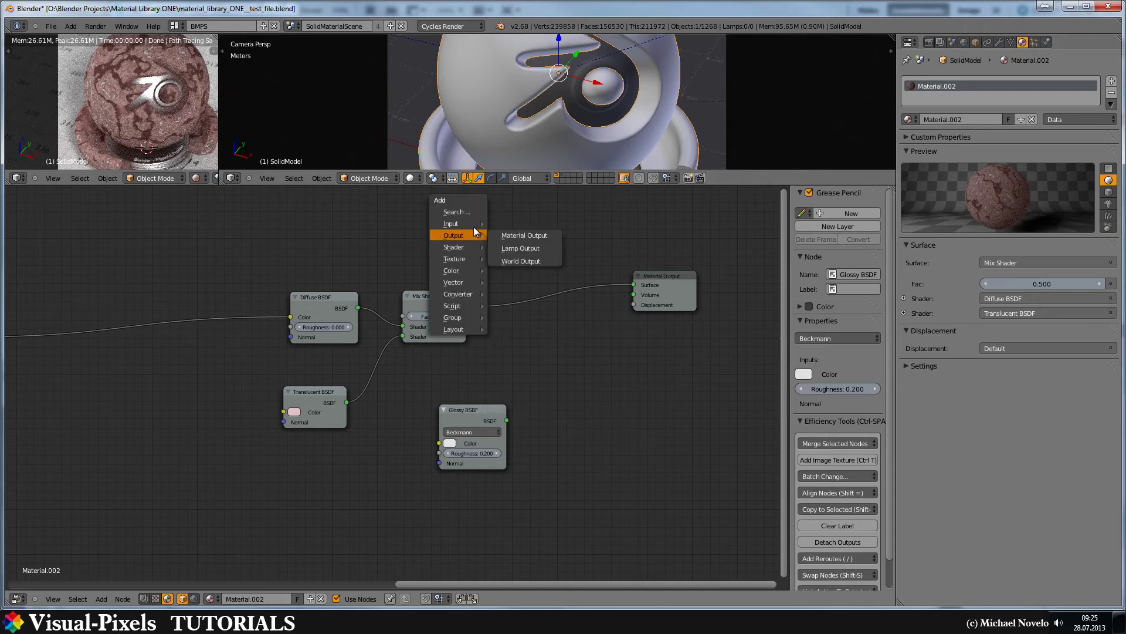
mouse_move(476, 227)
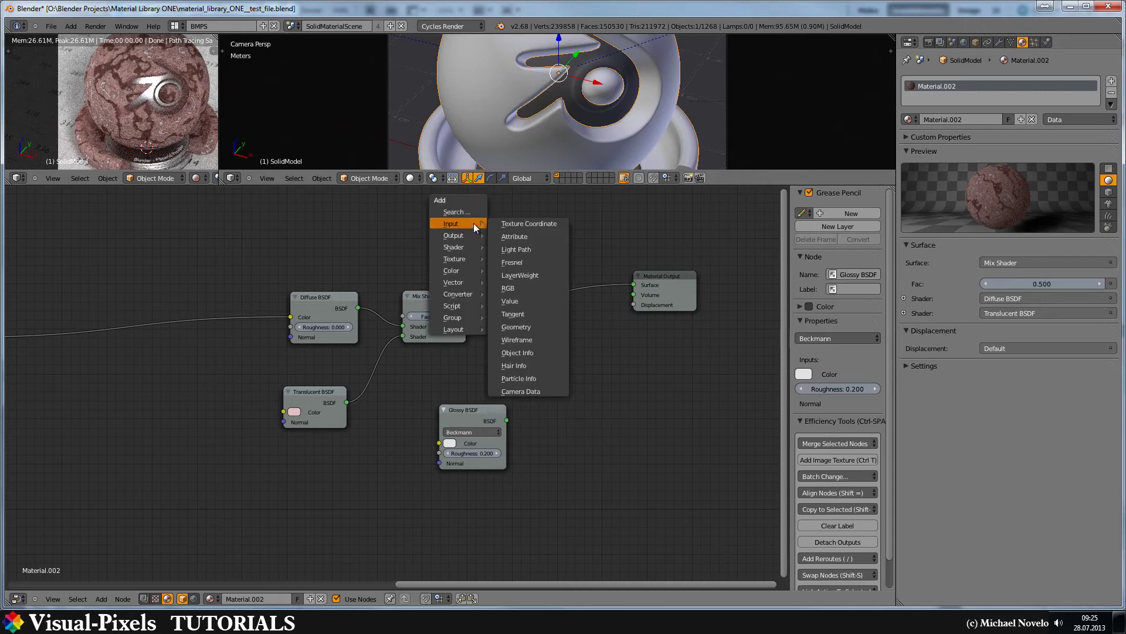
click(516, 262)
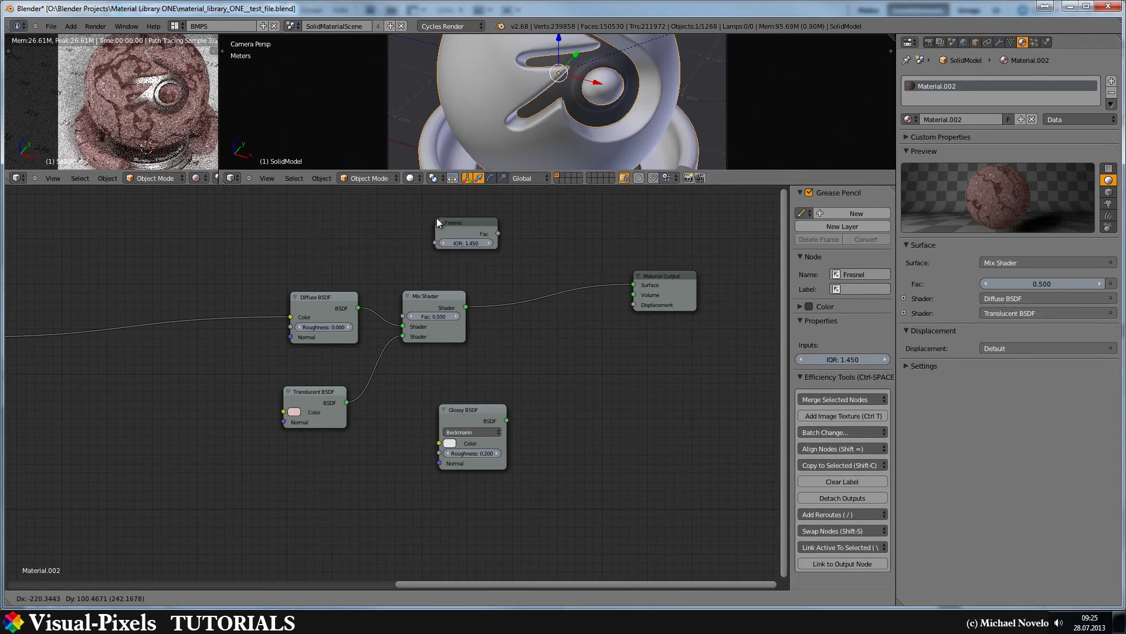
click(429, 217)
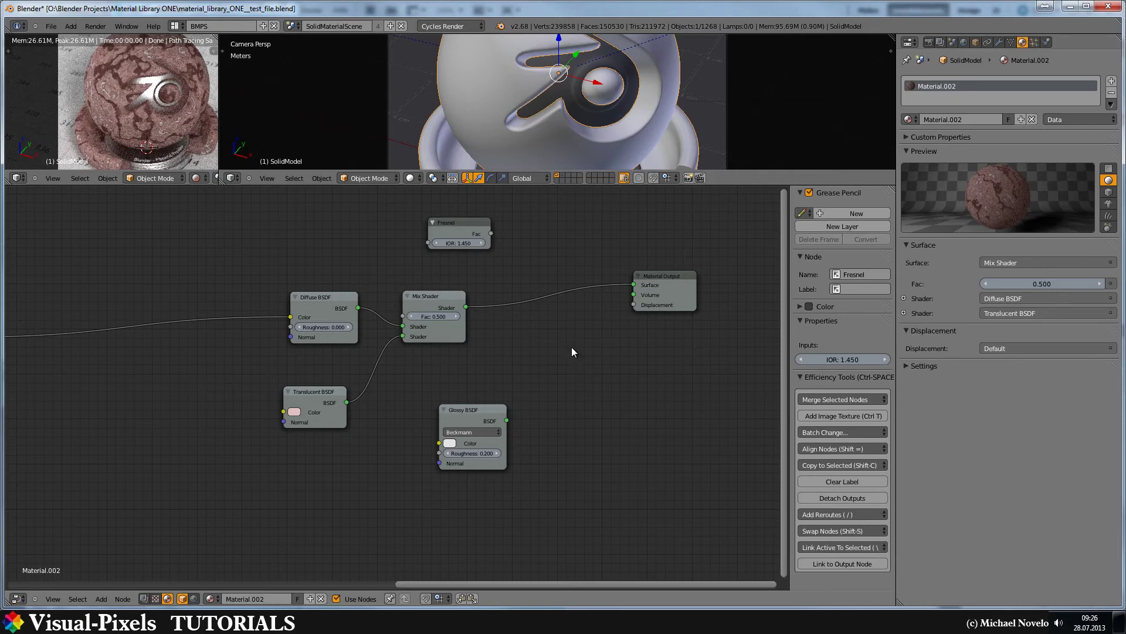
Step: Insert a second Mix Shader on the link between the first Mix Shader and the Material Output
key(shift+a)
mouse_move(567, 373)
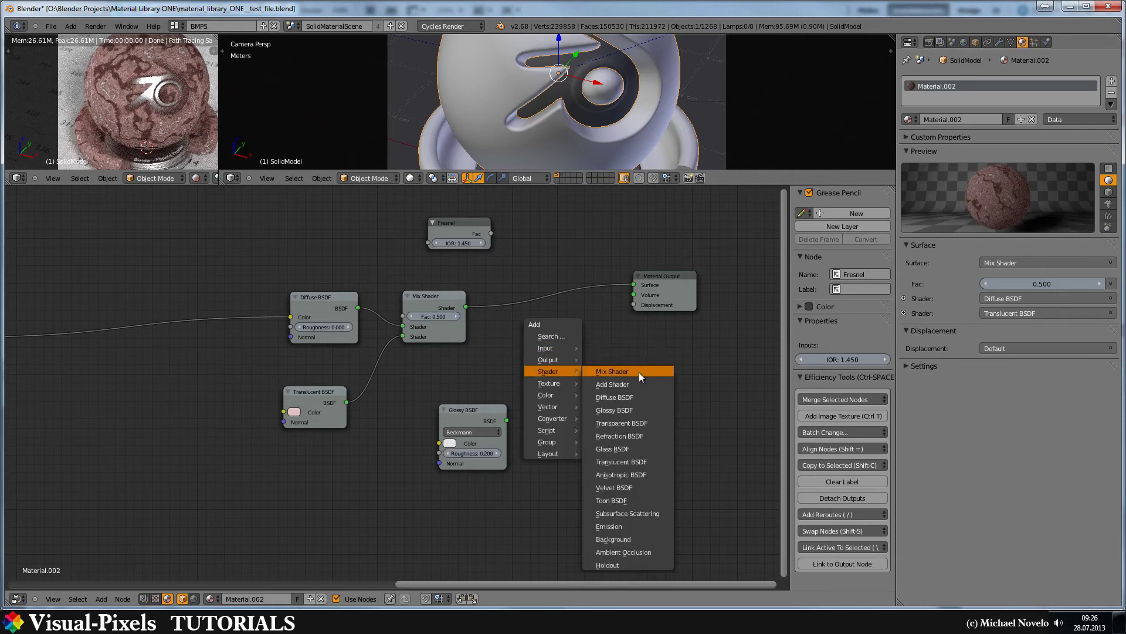
click(639, 369)
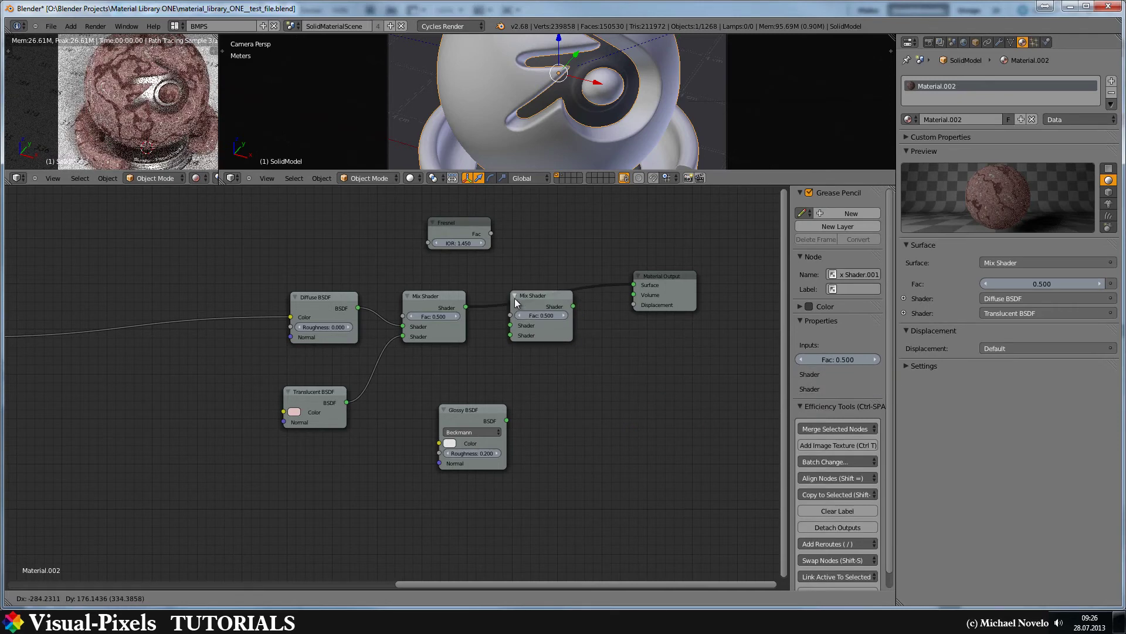
click(516, 302)
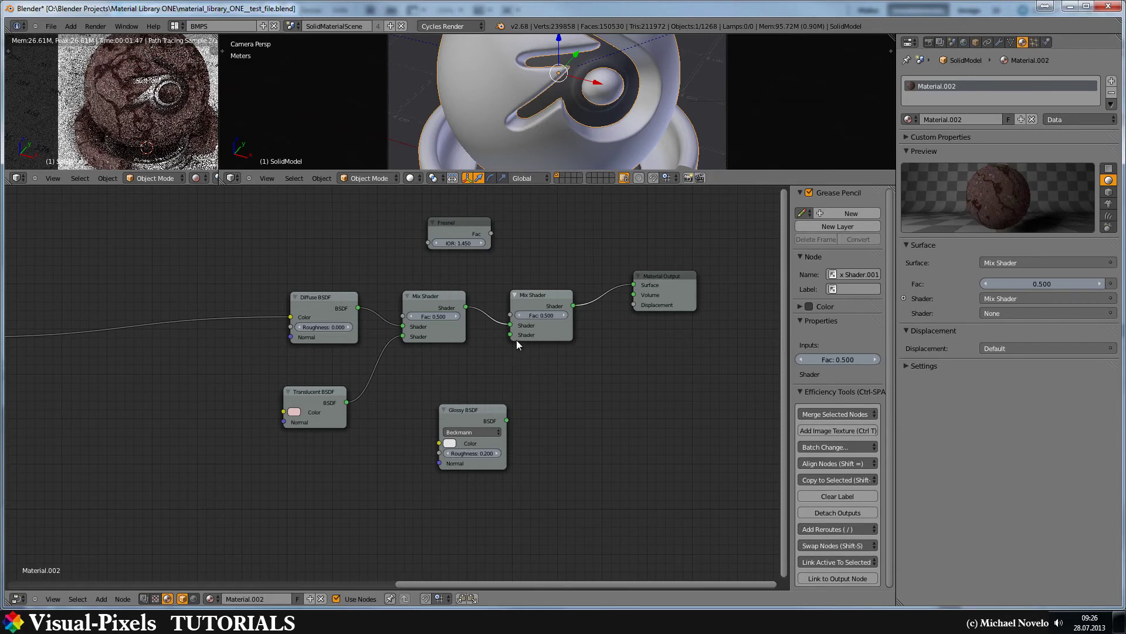
Step: Place the Glossy BSDF directly under the first Mix Shader and connect it to the second Mix Shader's lower shader input
click(484, 410)
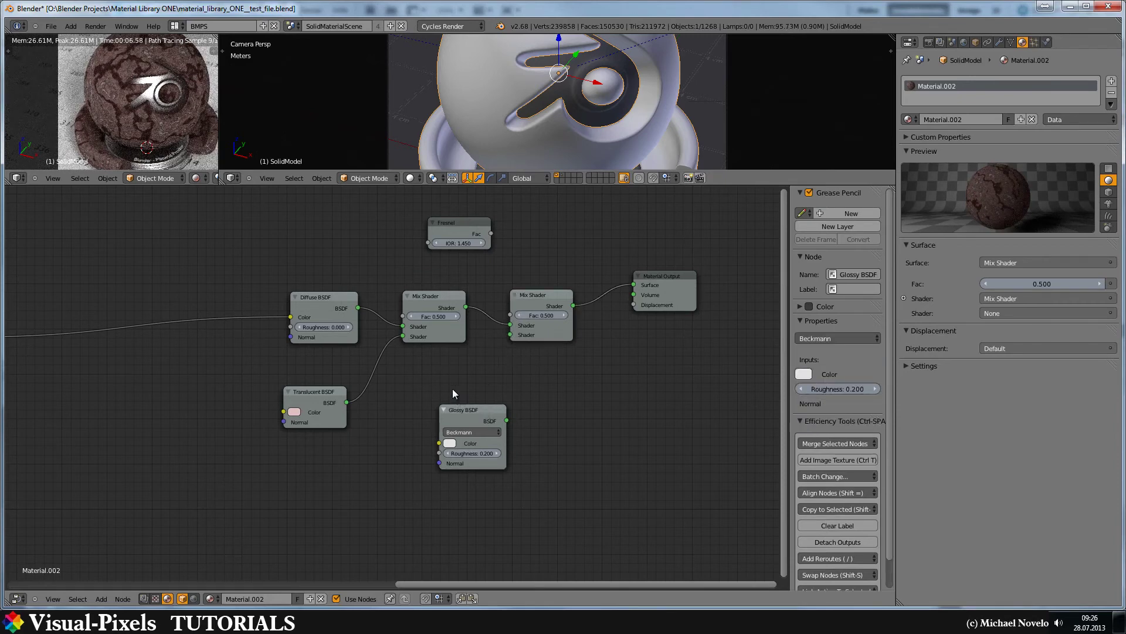
key(g)
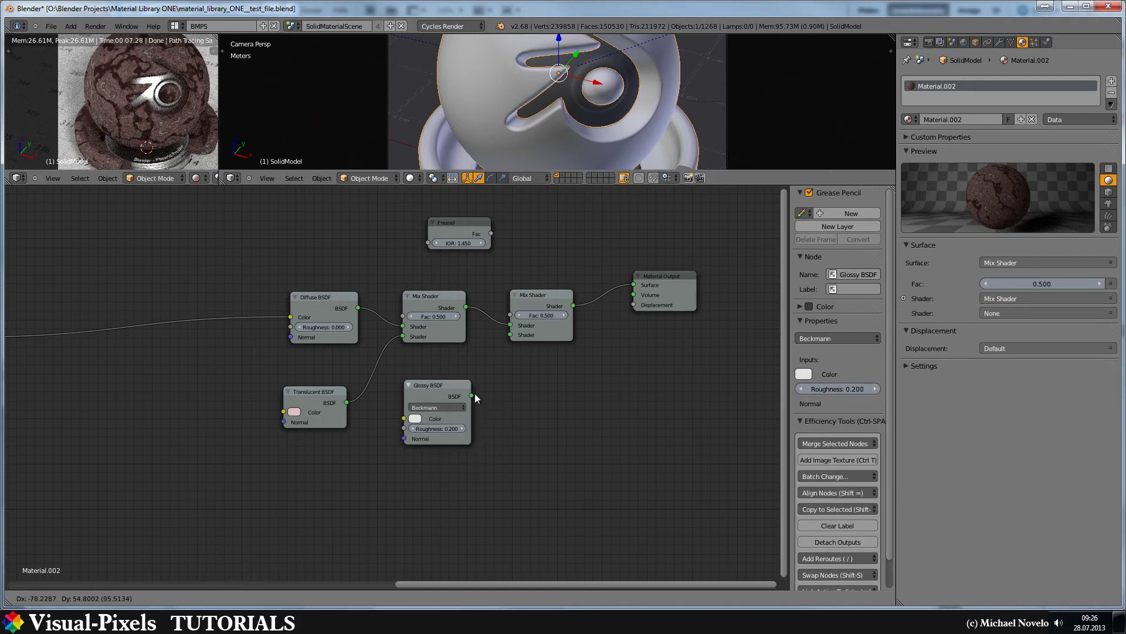
click(473, 394)
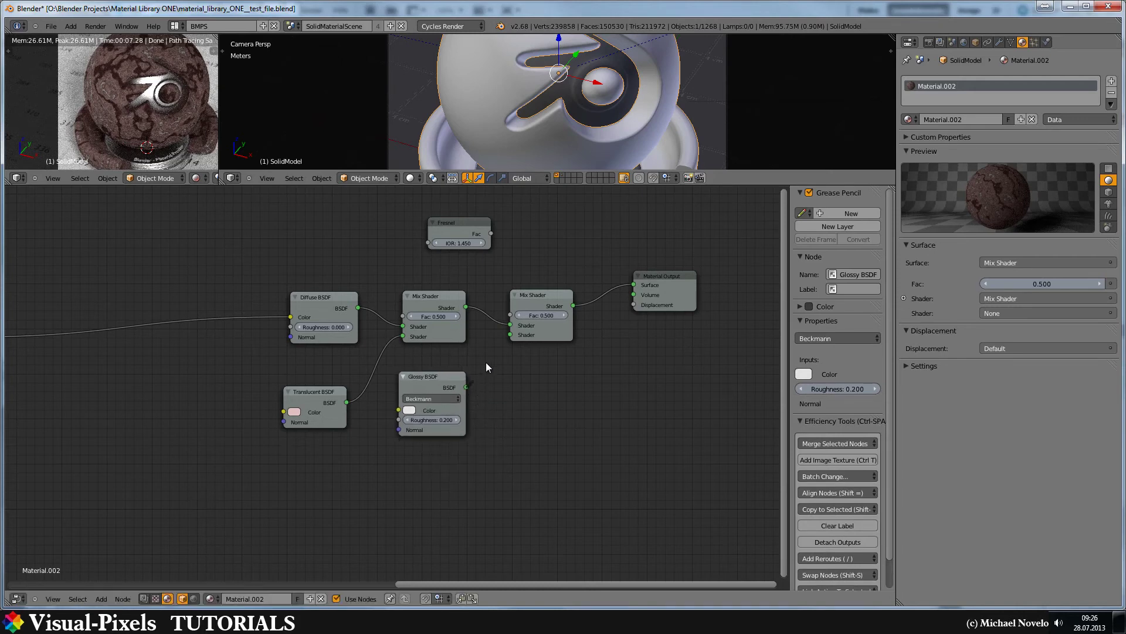
drag(486, 364, 512, 335)
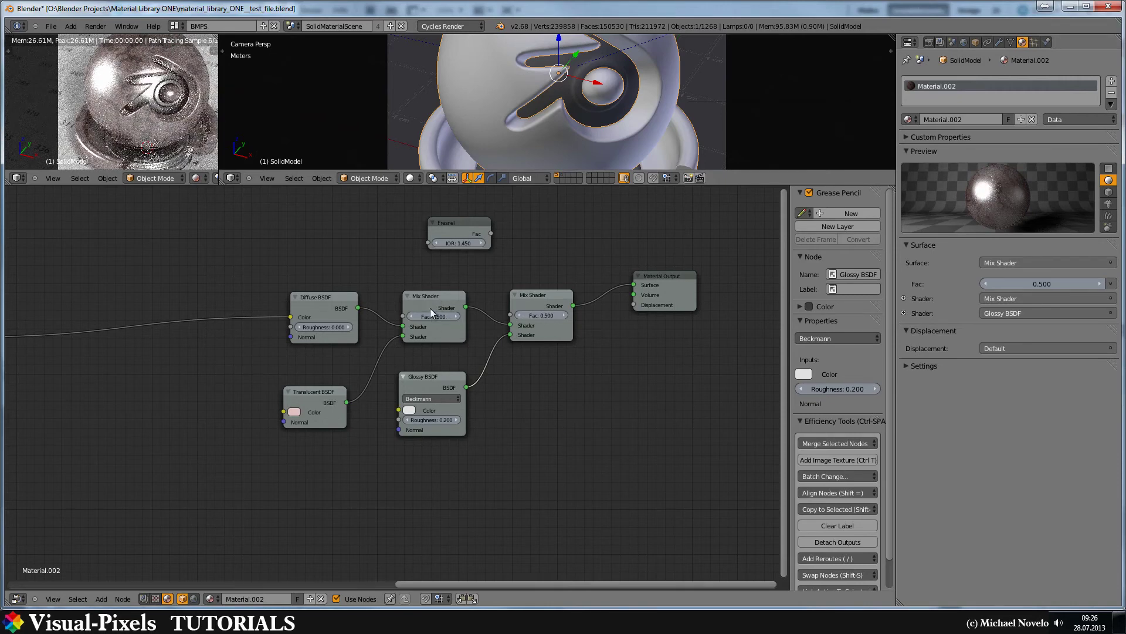
Step: Move the Fresnel node closer to the first Mix Shader and connect its output to the second Mix Shader's Fac input
drag(469, 223, 459, 244)
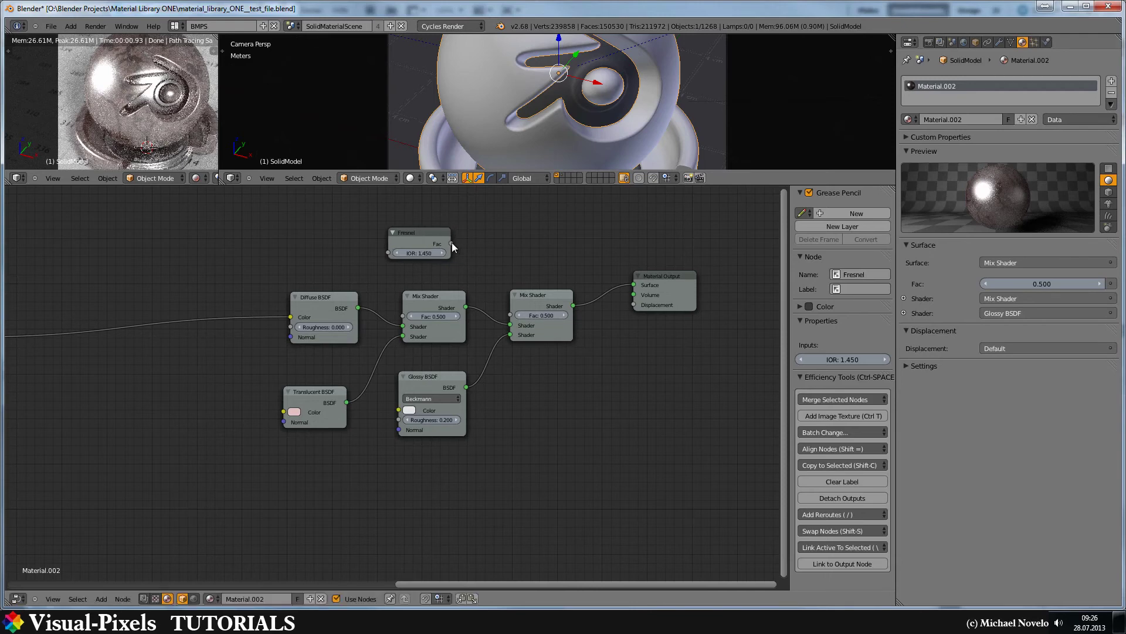
drag(501, 303, 512, 323)
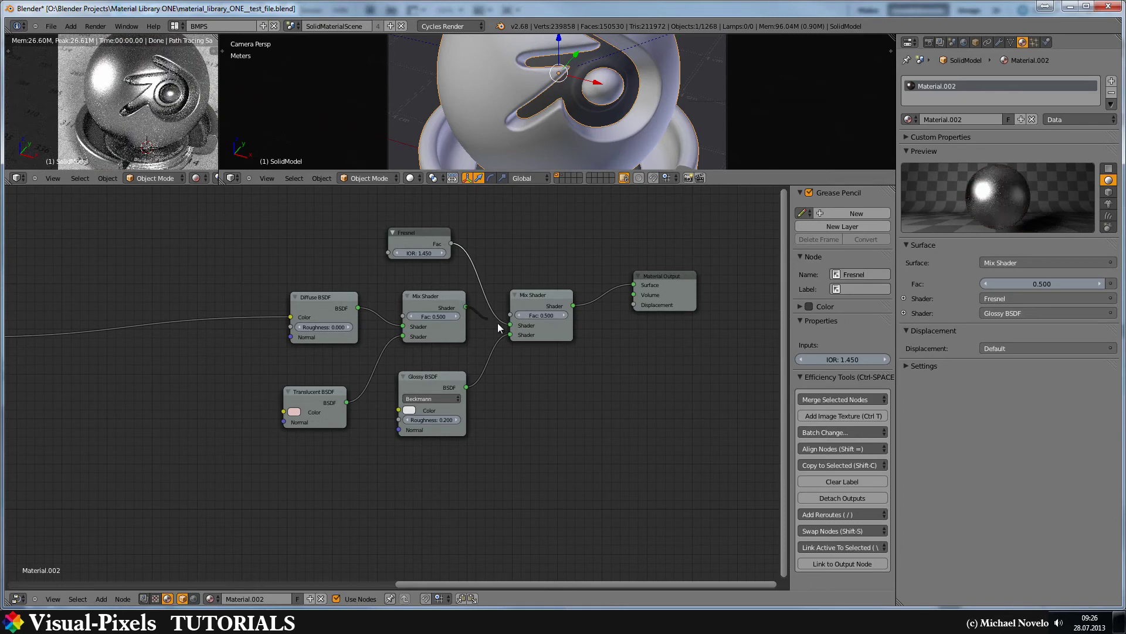
drag(466, 307, 510, 325)
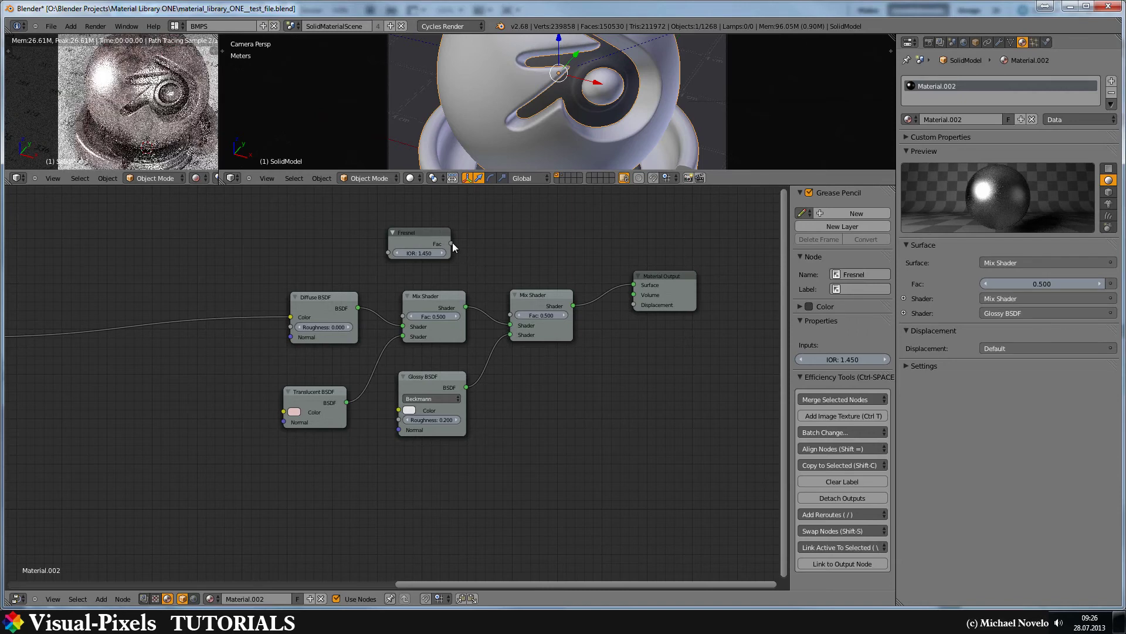
drag(451, 244, 513, 315)
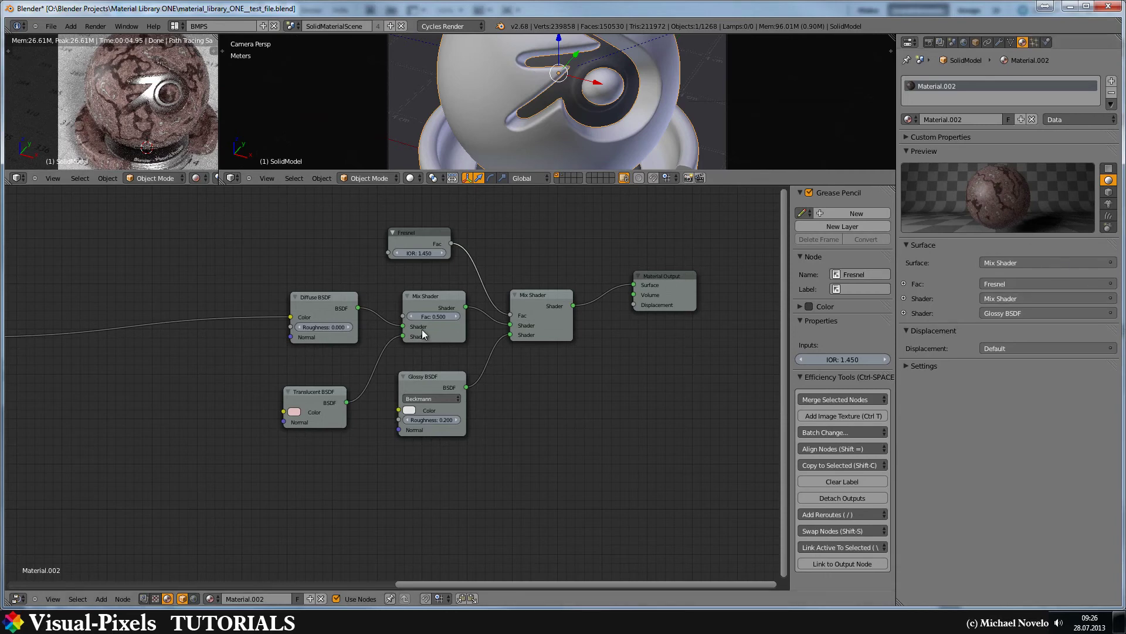
Step: Try the Sharp distribution on the Glossy BSDF and switch it back to Beckmann
click(421, 400)
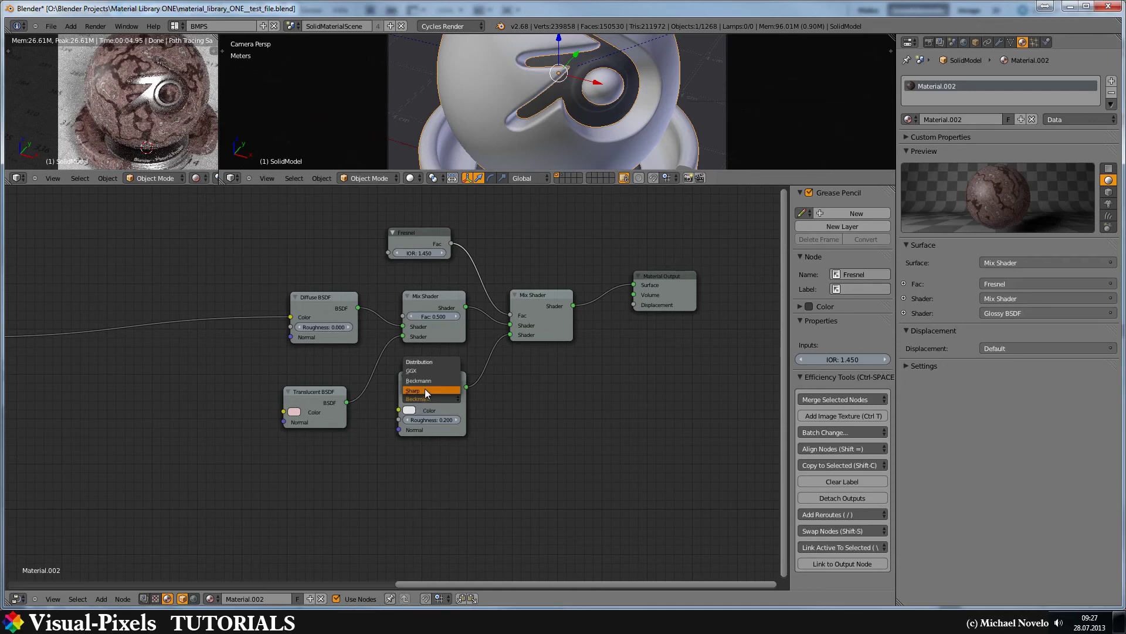
click(425, 389)
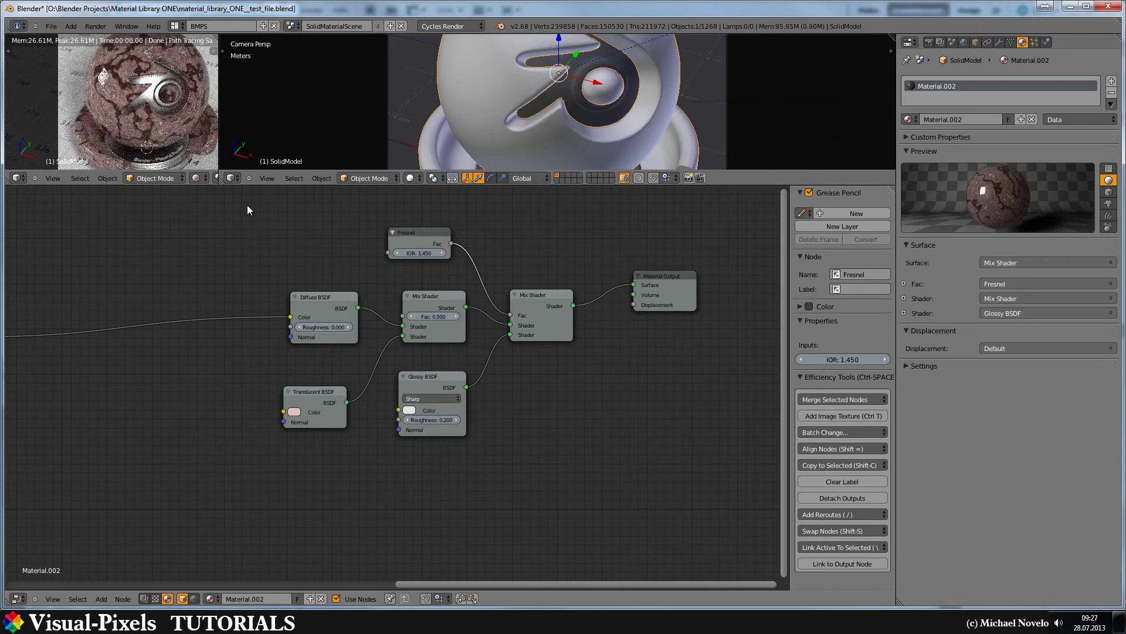
click(447, 399)
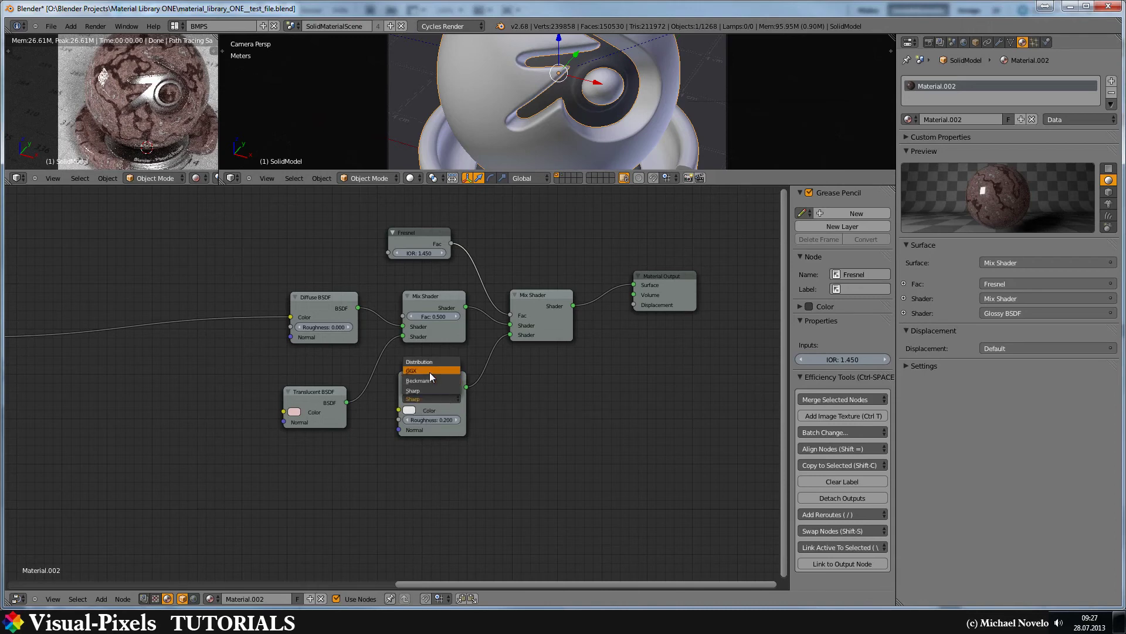
click(430, 380)
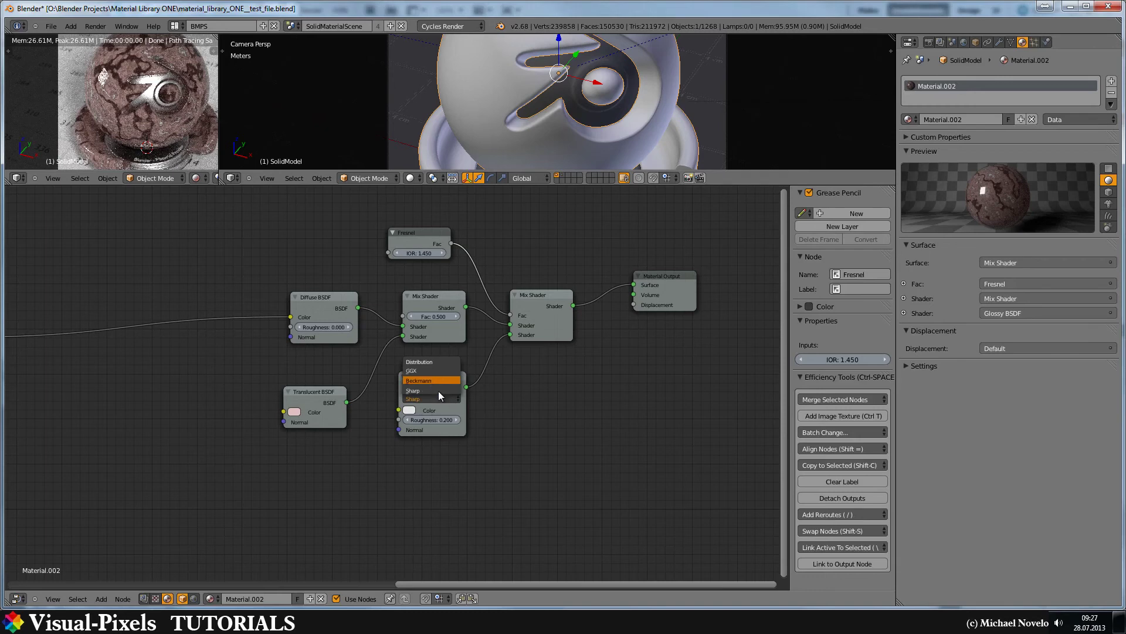
Step: Set the Glossy BSDF's roughness to 0.1
click(436, 421)
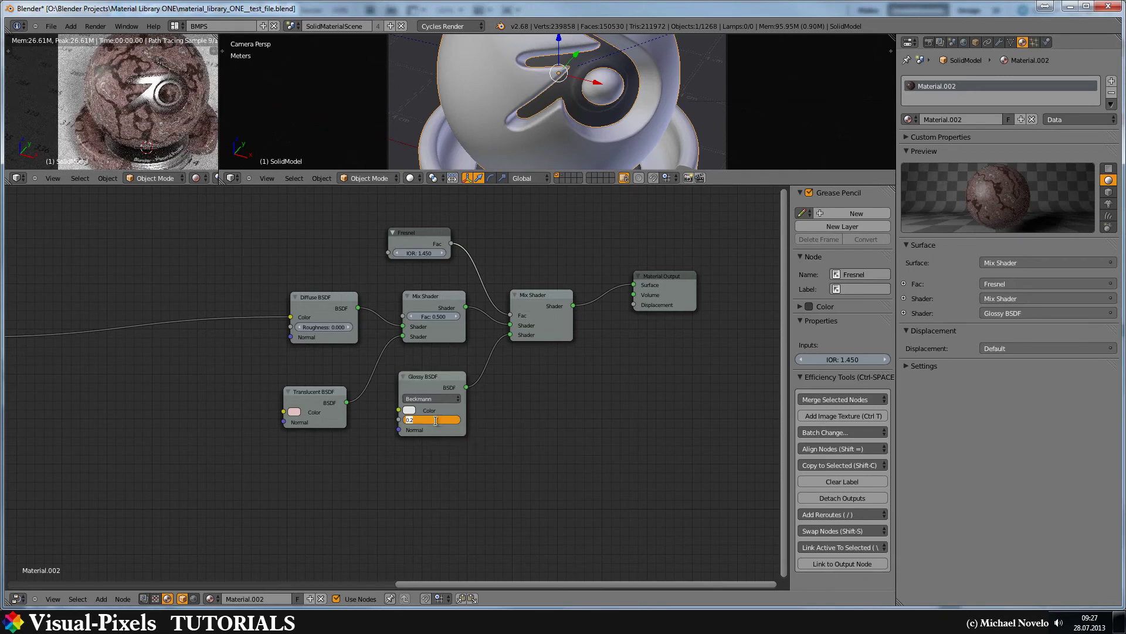
key(BackSpace)
text(.1)
key(Return)
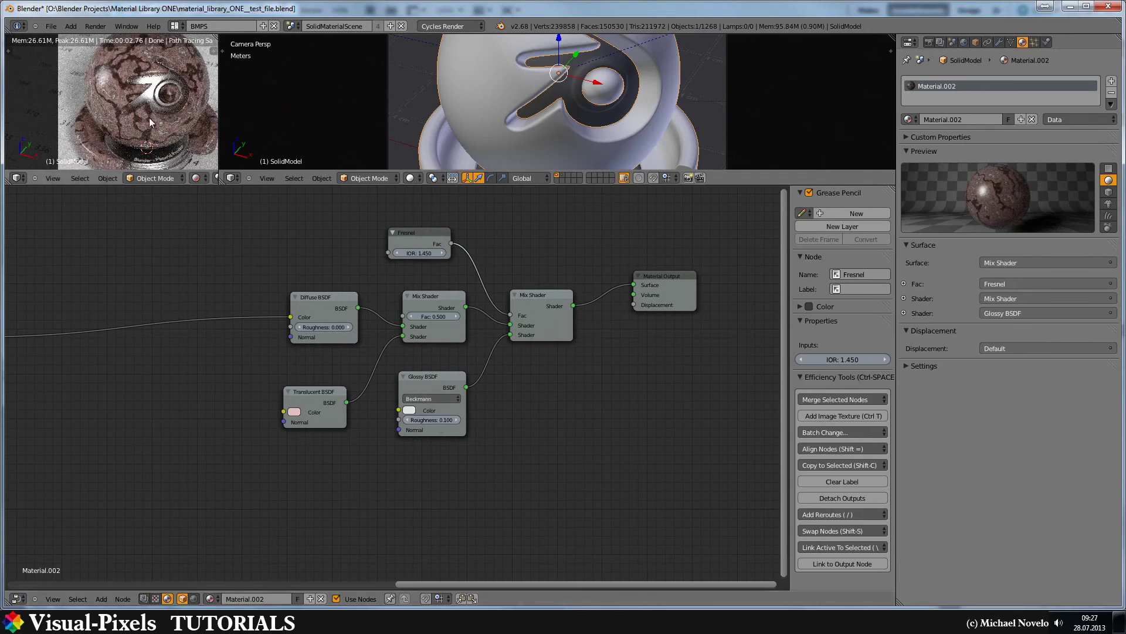
Step: Add a Hue Saturation Value node and insert it on the link between the ColorRamp and the Diffuse BSDF
middle_drag(195, 297, 412, 293)
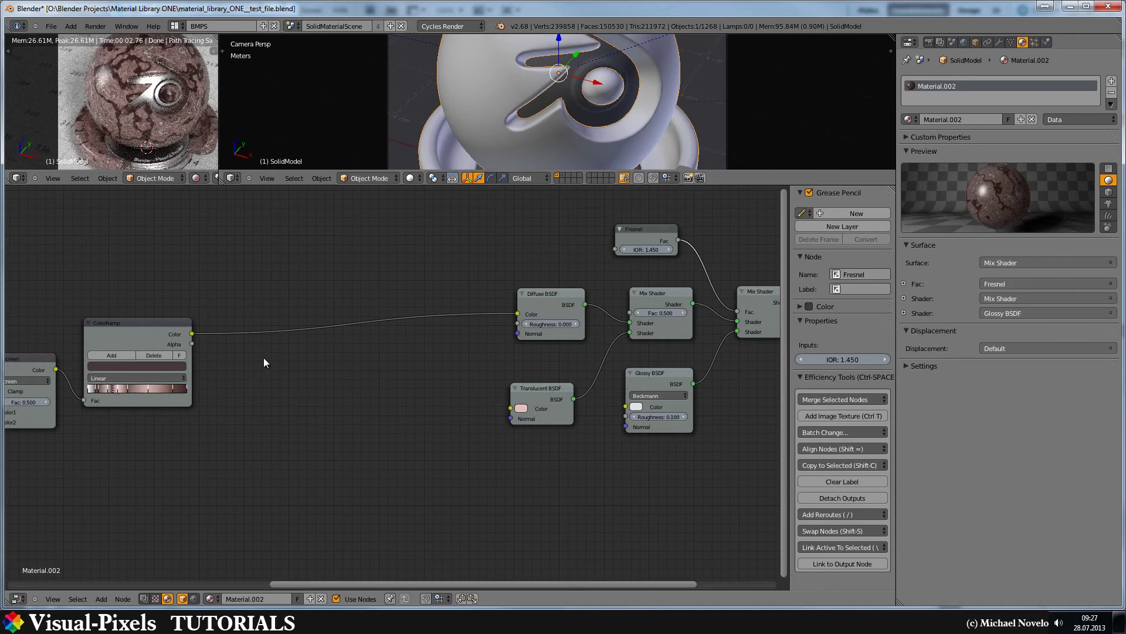
key(shift+a)
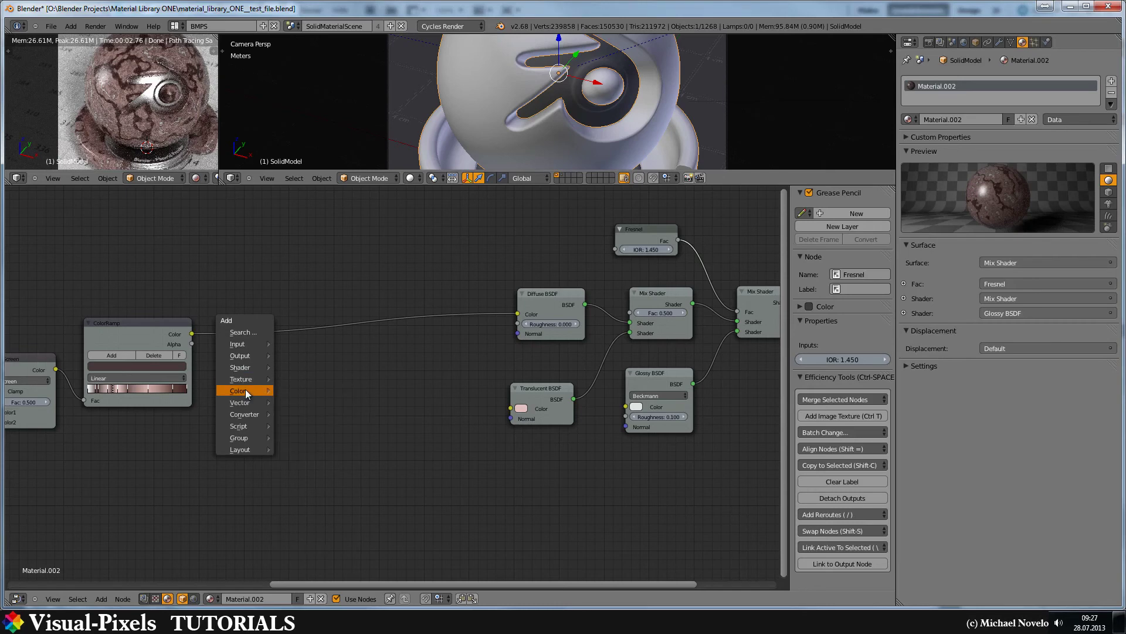
mouse_move(262, 392)
click(298, 443)
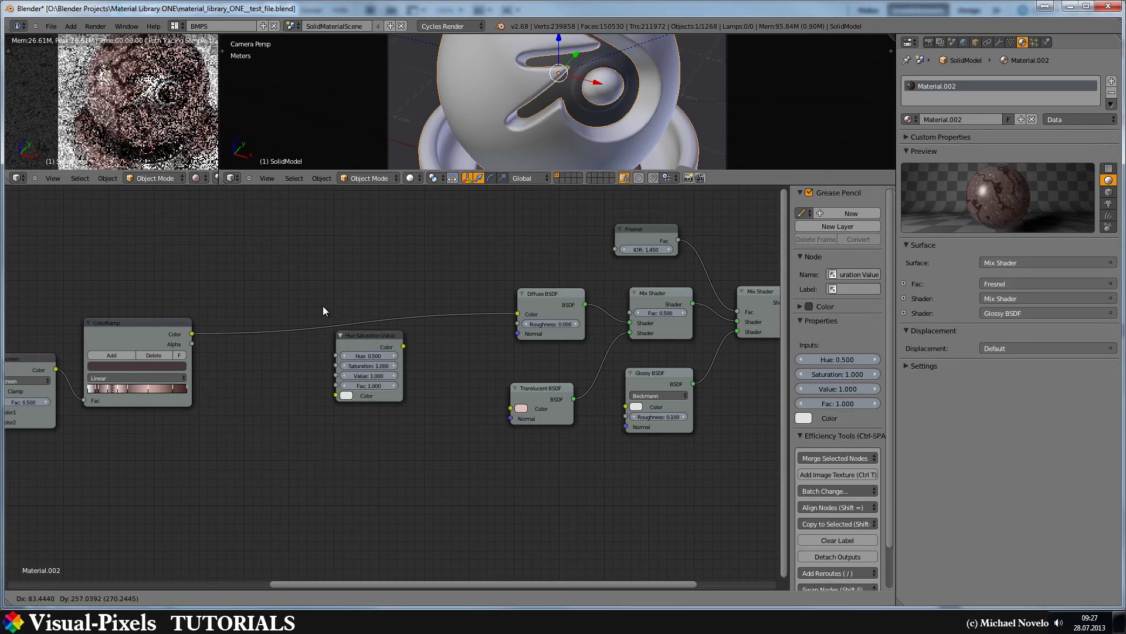
click(302, 299)
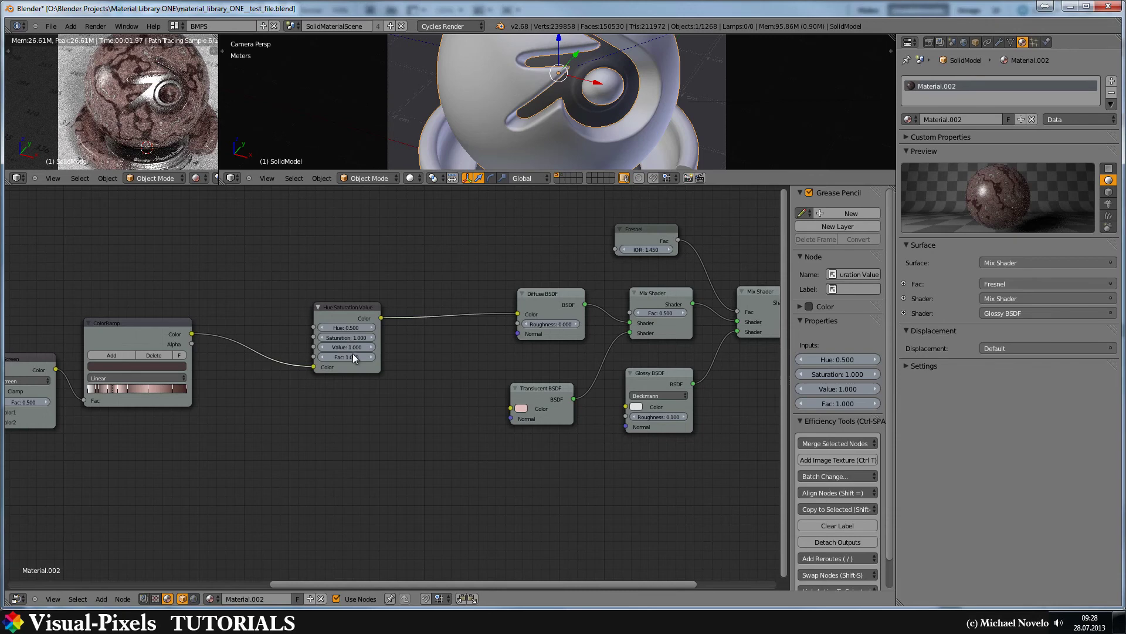
Step: Try hue values of 0.6, 0.8 and 0.4 on the Hue Saturation Value node
click(349, 326)
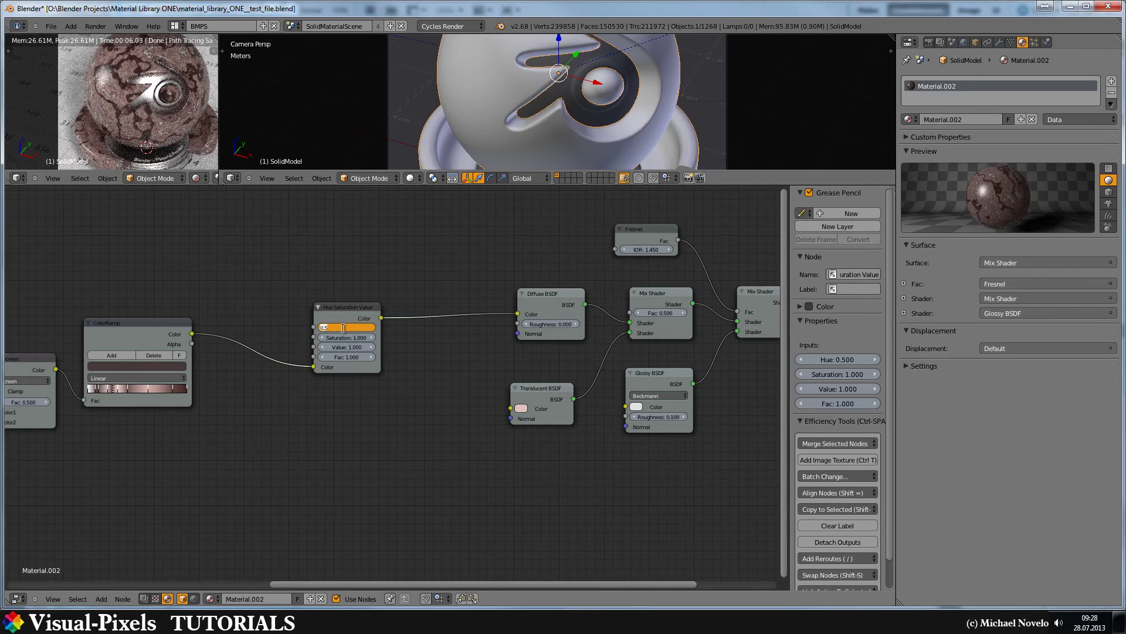
key(BackSpace)
click(344, 328)
text(0.6)
key(Return)
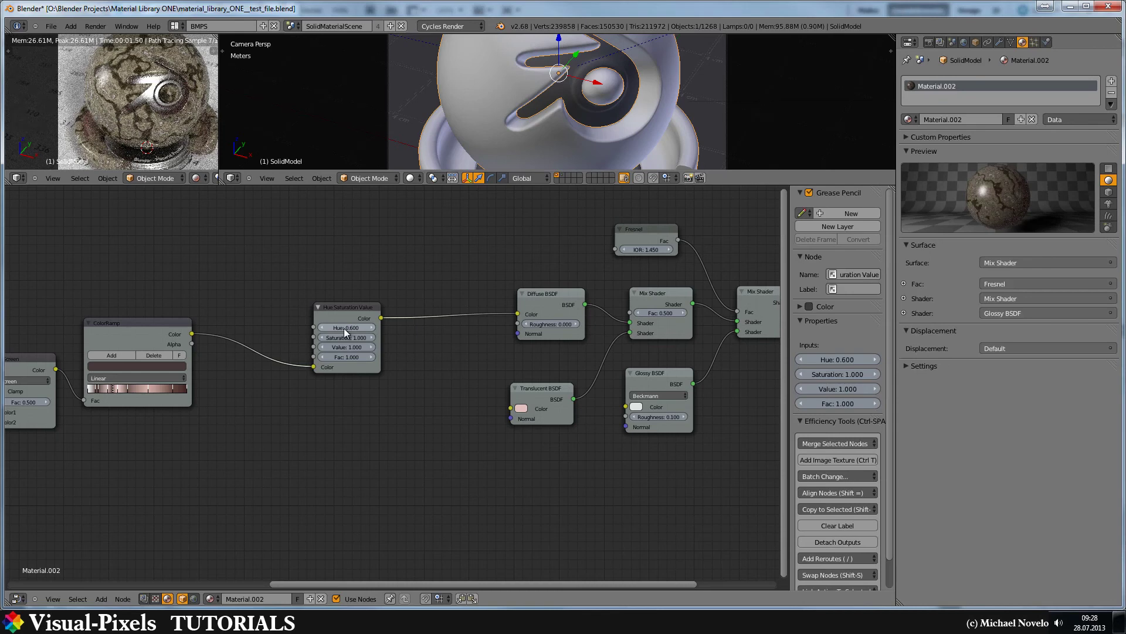
click(343, 328)
text(8)
key(Return)
click(346, 328)
text(4)
key(Return)
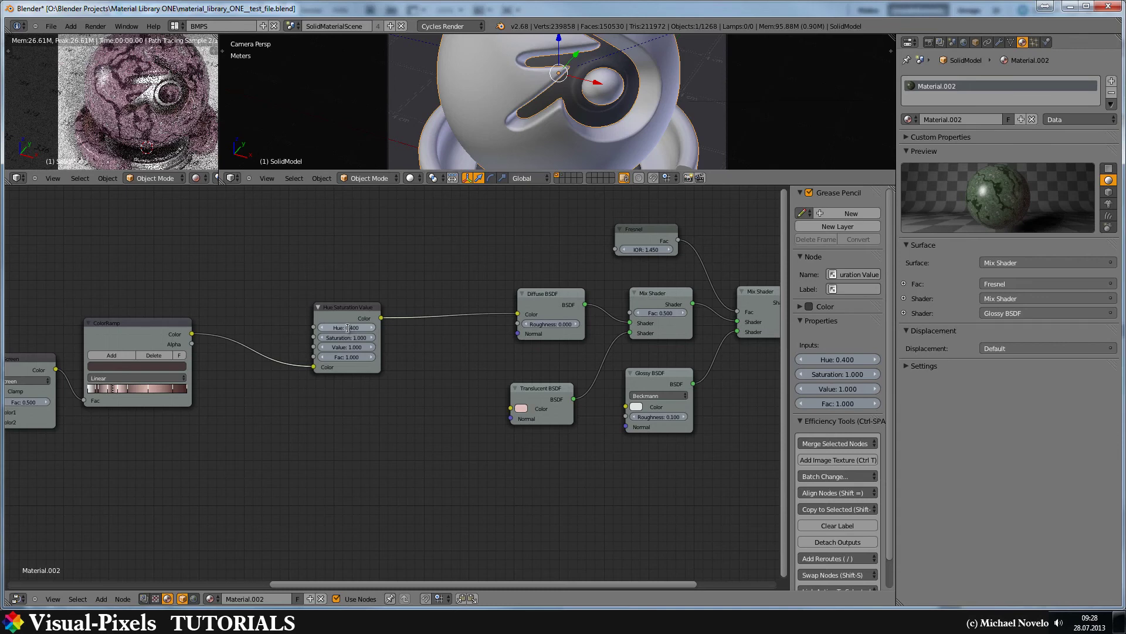
Step: Set the Hue Saturation Value node's hue to 0.1 and its saturation to 2
double_click(347, 328)
text(.1)
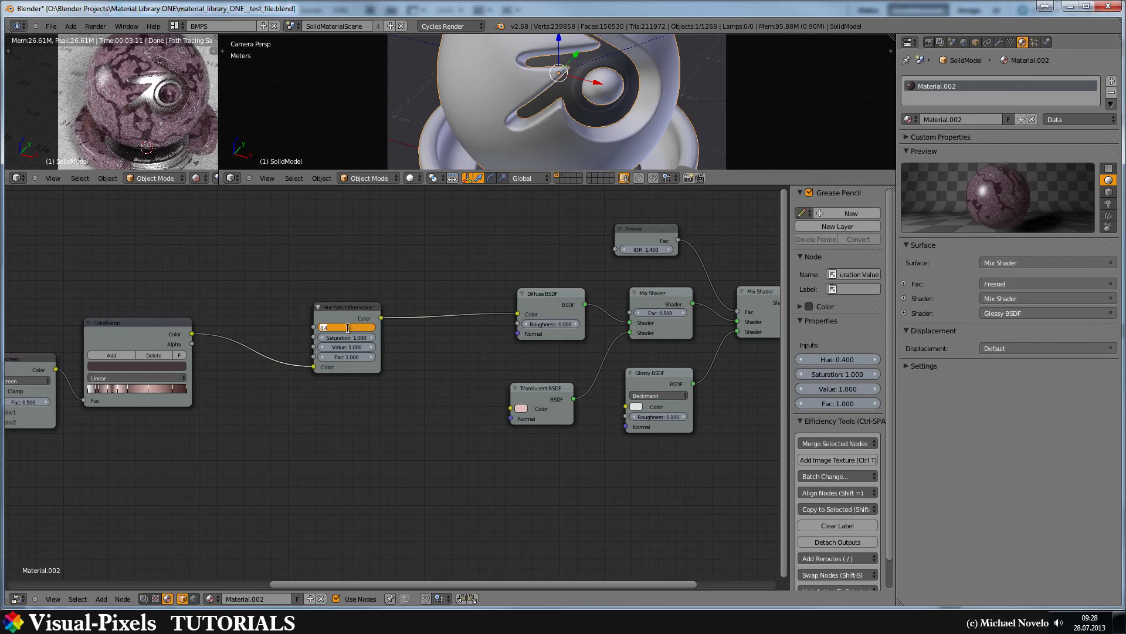
text(1)
key(Return)
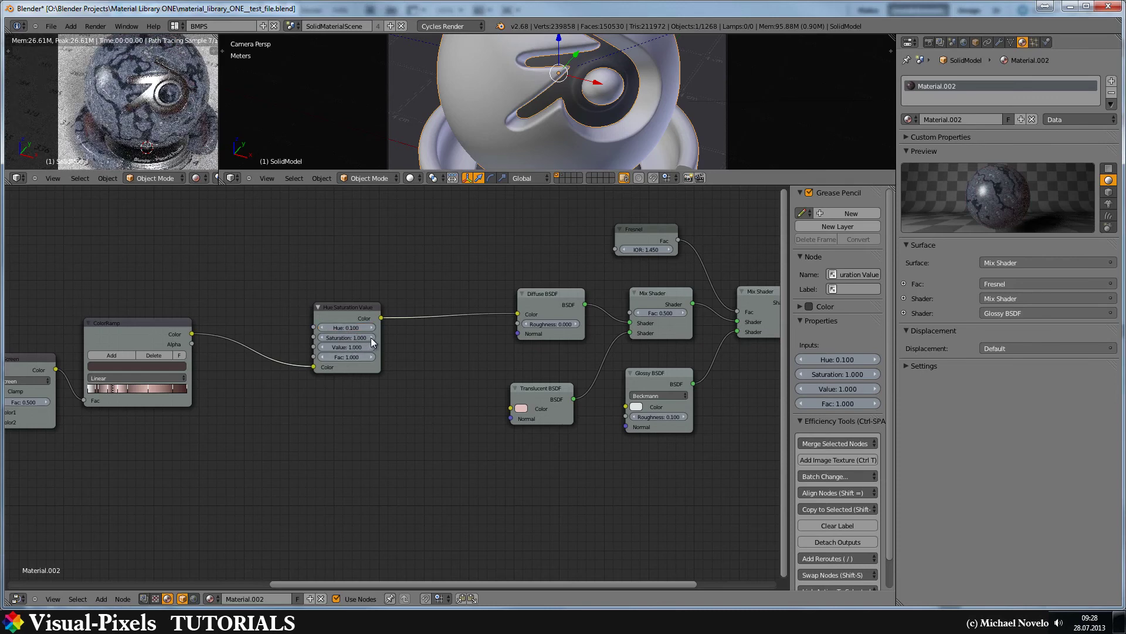
click(371, 338)
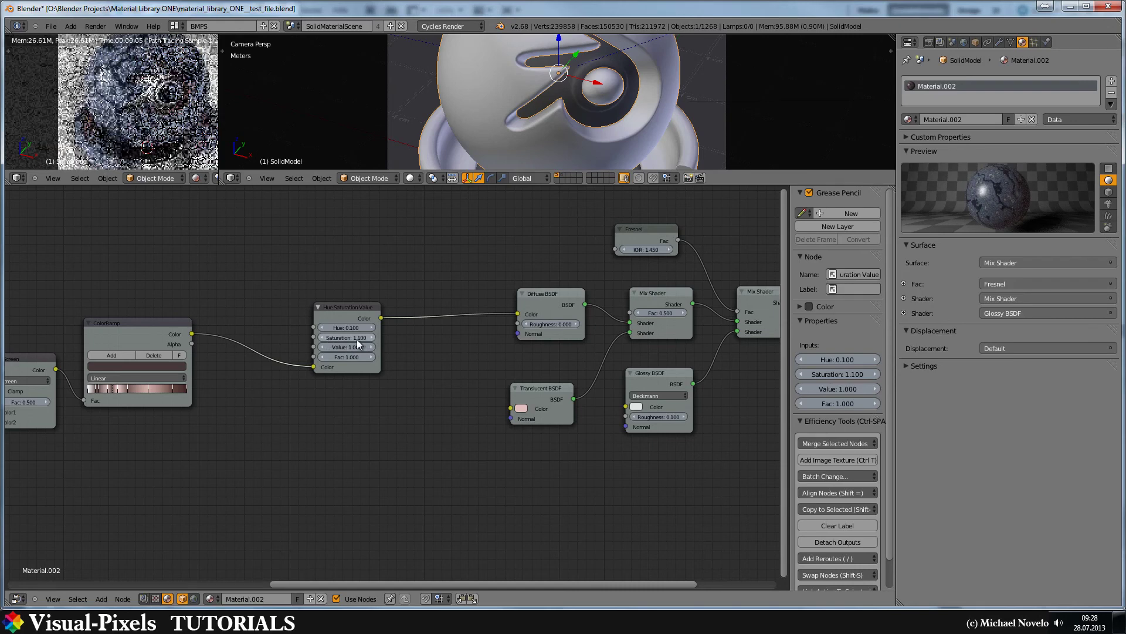
click(339, 338)
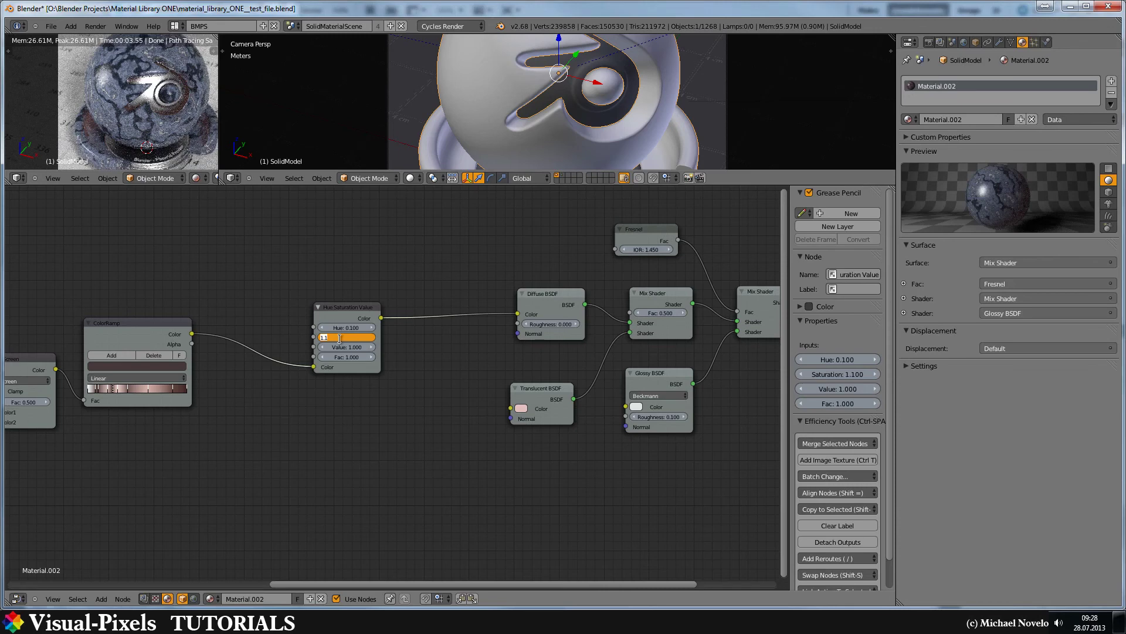
text(2)
key(Return)
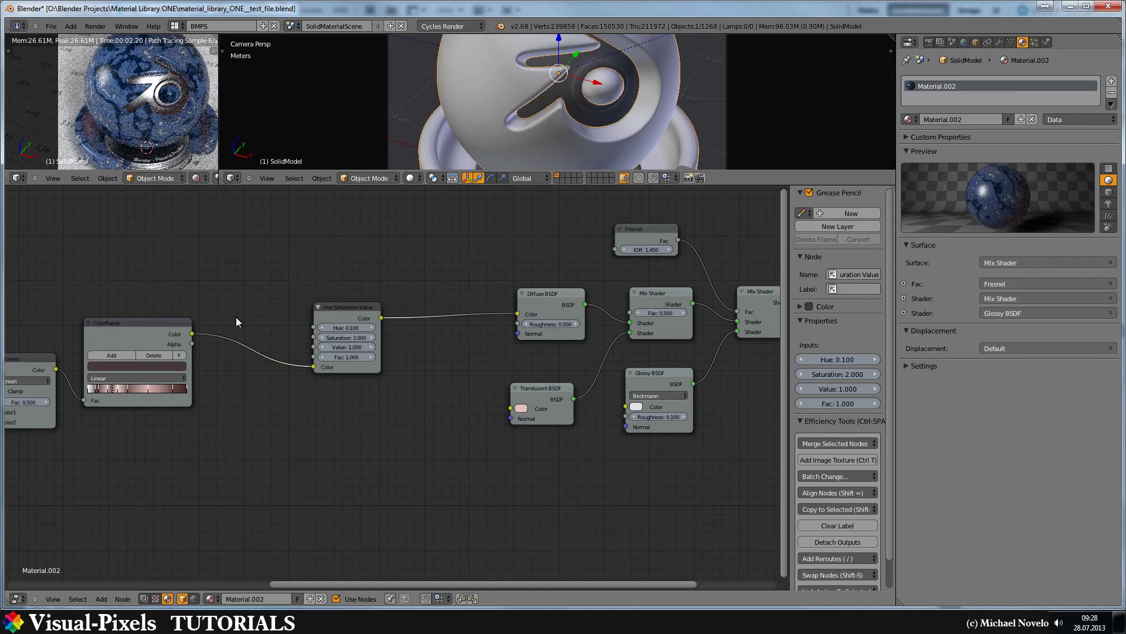
Step: Try feeding the Hue Saturation Value node's color into the Translucent BSDF's color input and cut that link again
middle_drag(506, 347, 475, 334)
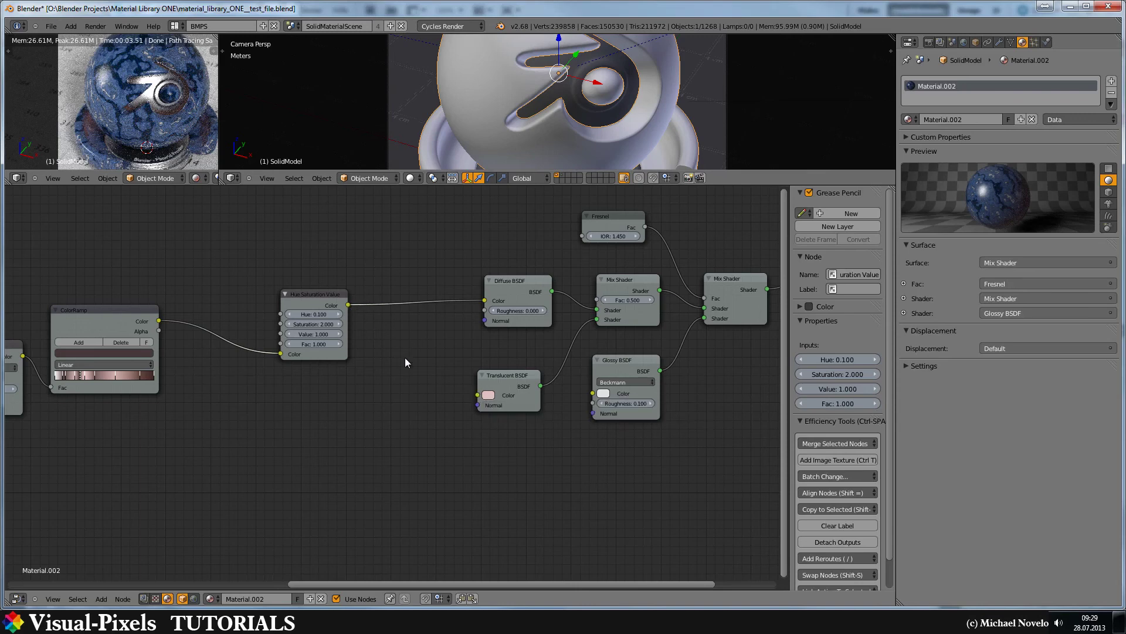
drag(463, 409, 477, 394)
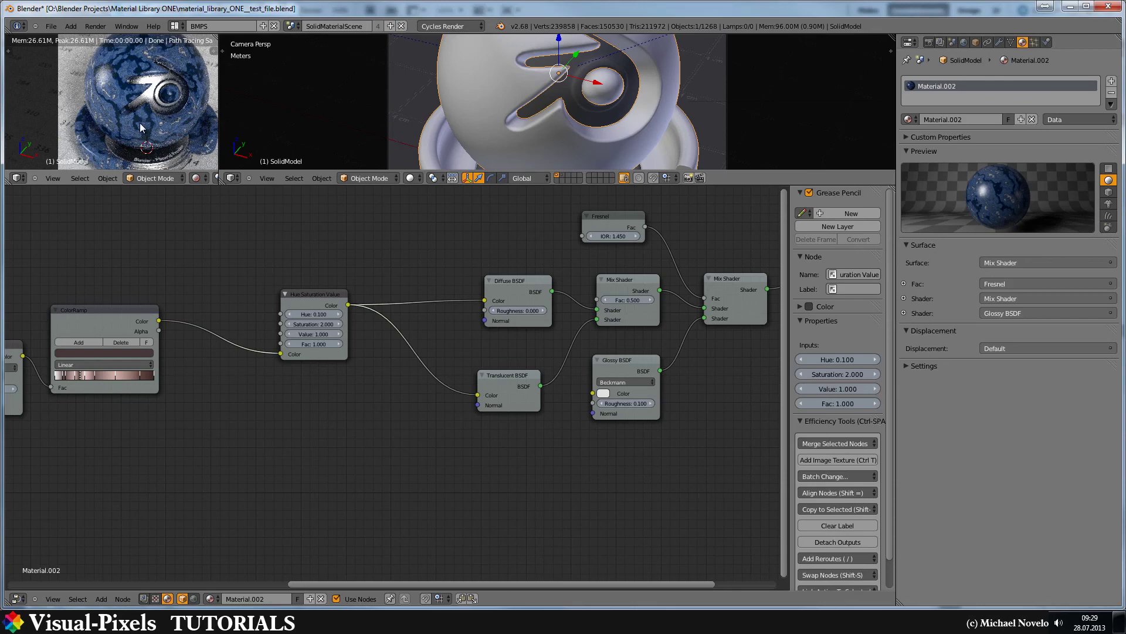
ctrl+right_drag(437, 327, 395, 387)
Step: Try a stronger red on the Translucent BSDF's color in HSV mode and reduce its saturation to 0
click(489, 395)
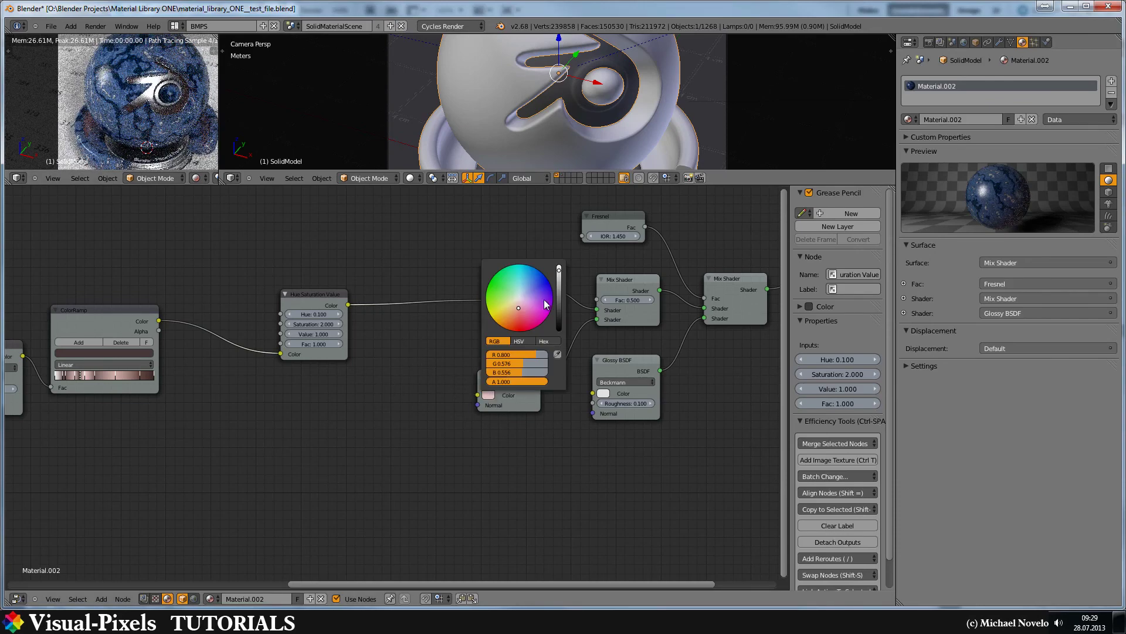
click(518, 342)
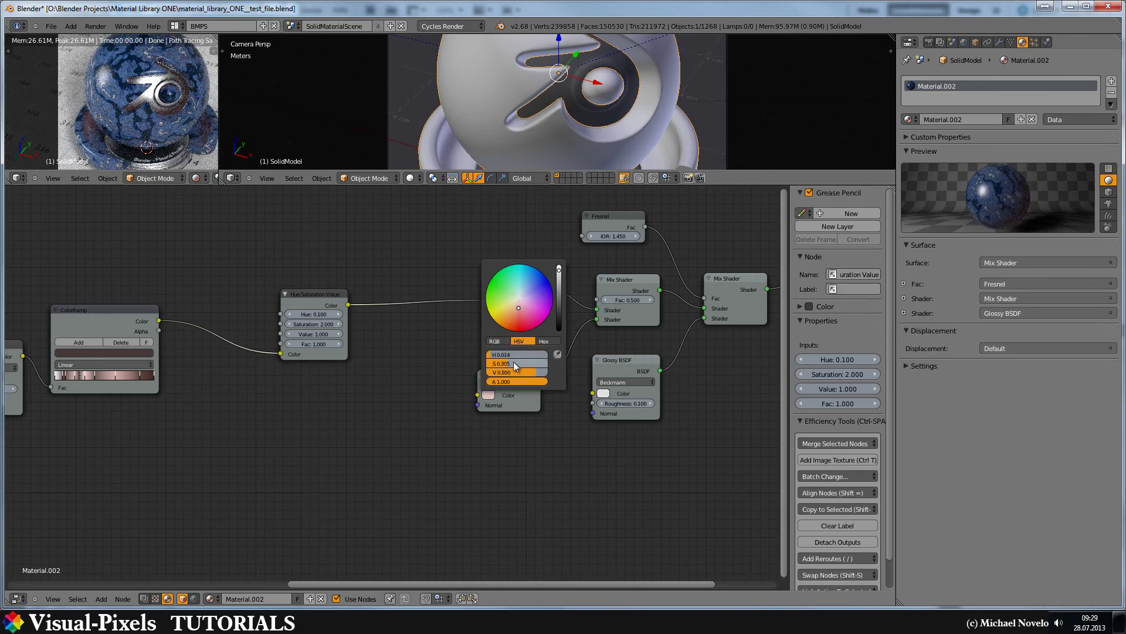
drag(513, 362, 440, 364)
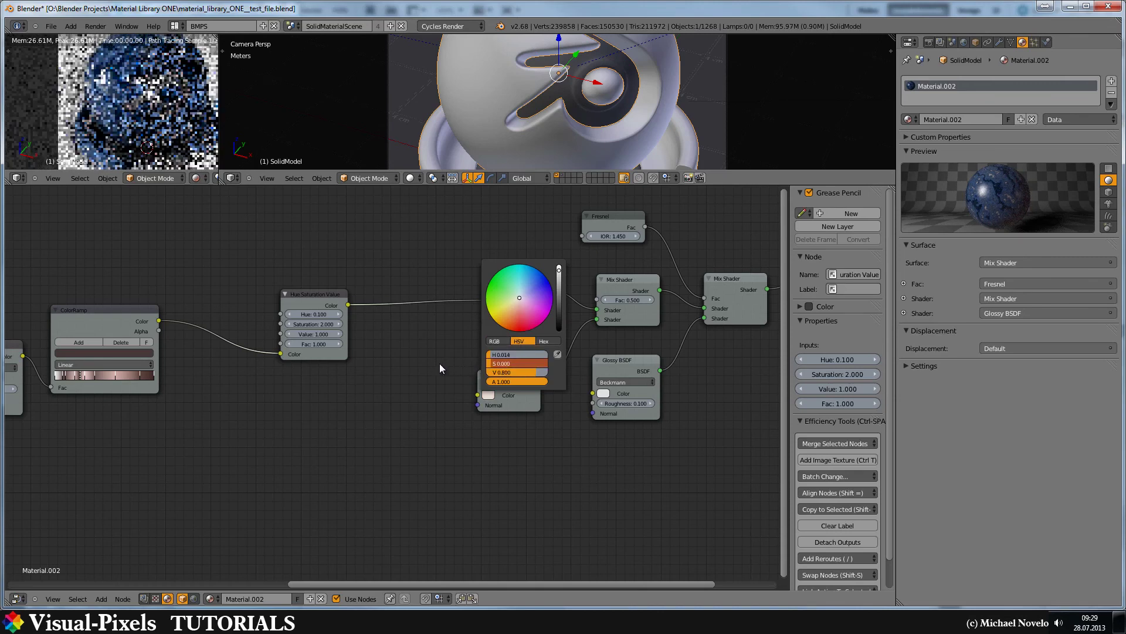
drag(505, 402, 532, 407)
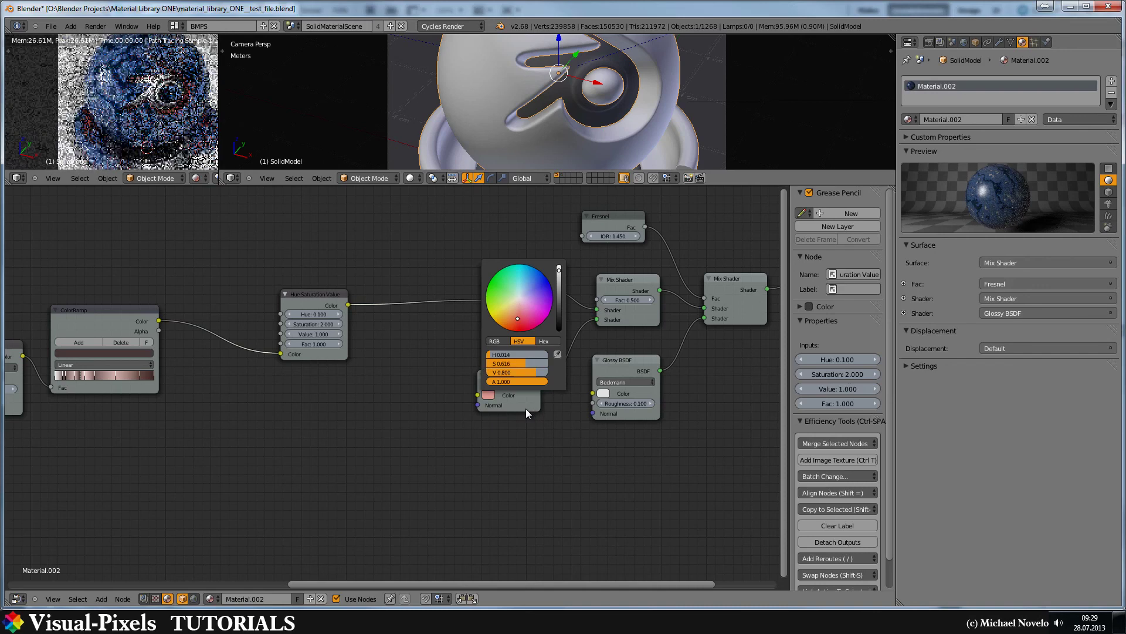
click(486, 395)
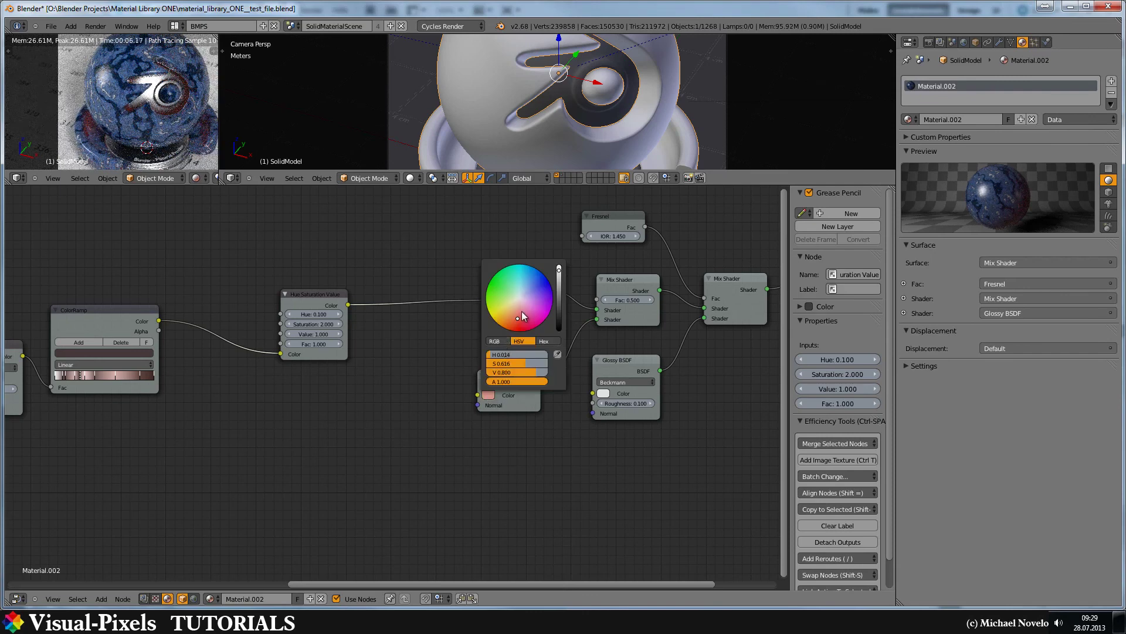
drag(518, 362, 460, 365)
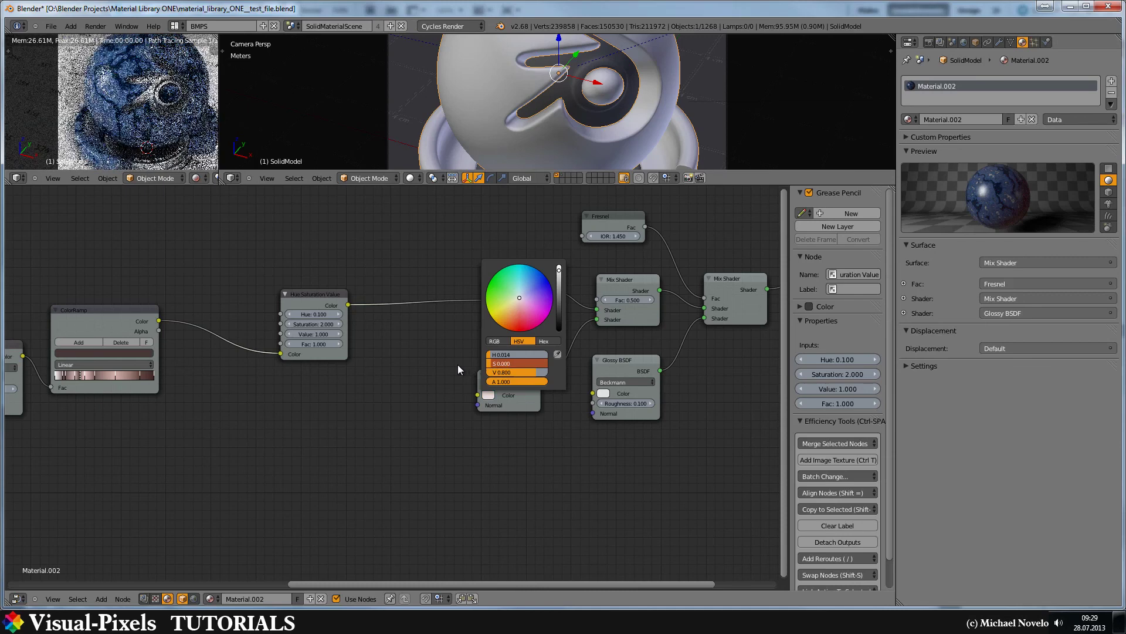
click(527, 401)
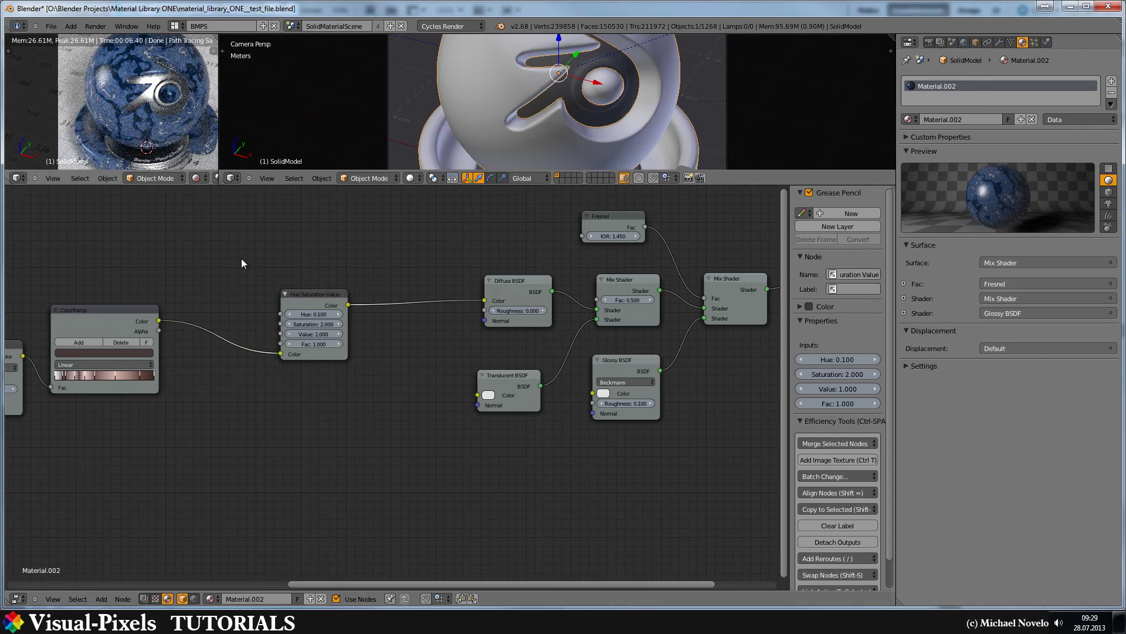
Step: Set the Translucent BSDF's color to a light blue with hue about 0.569 and saturation about 0.354
click(488, 394)
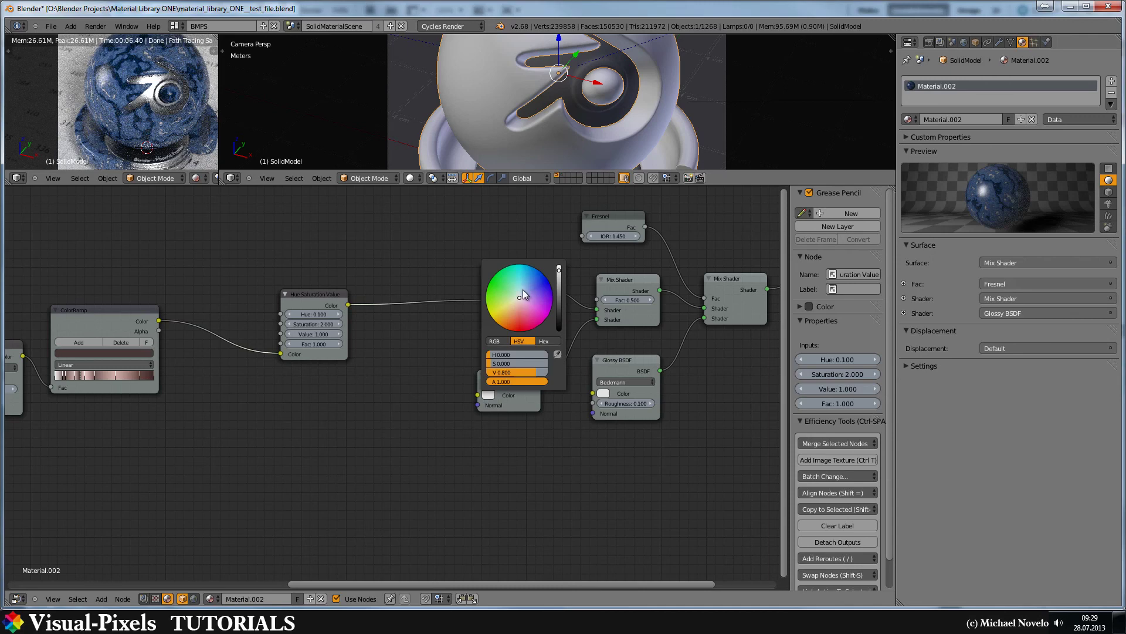
drag(524, 287, 520, 322)
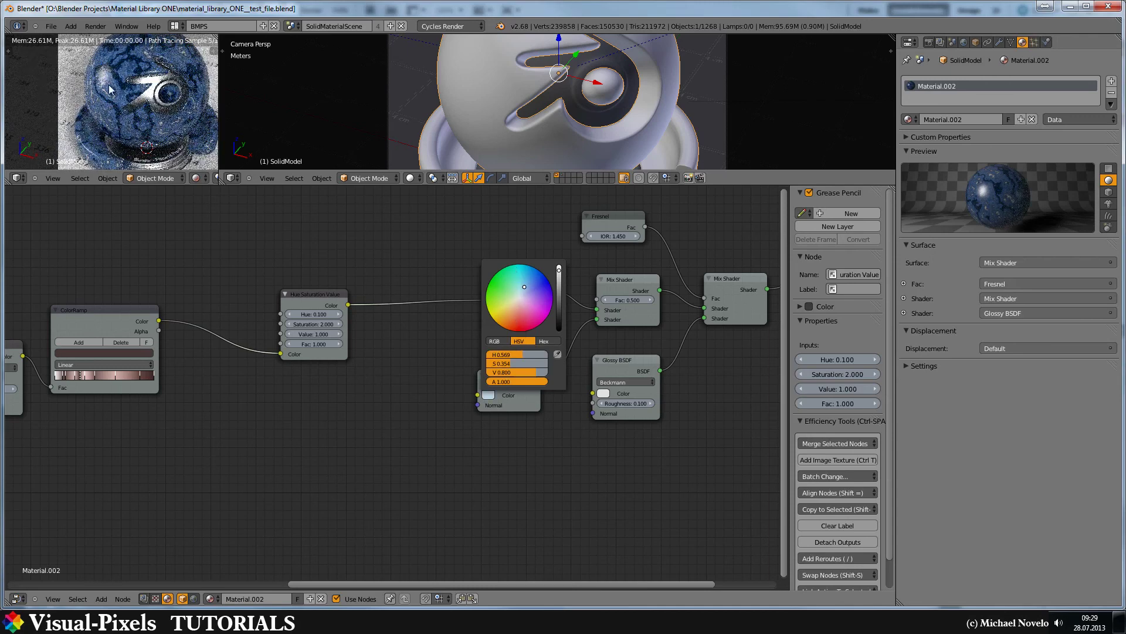
click(132, 112)
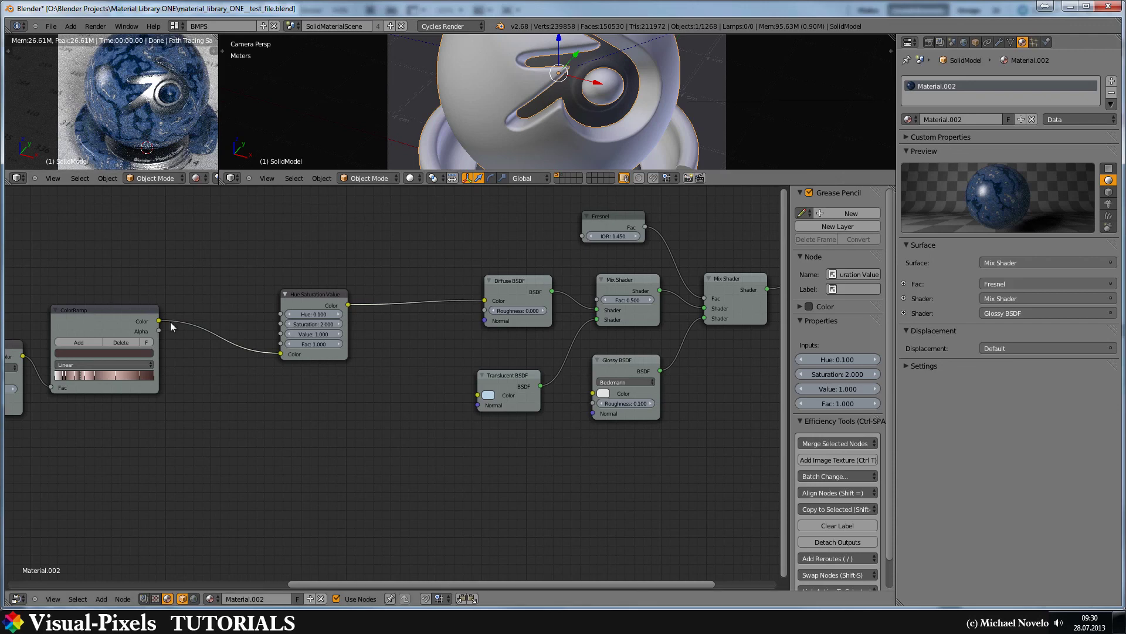
Step: Render the scene and inspect the blue material up close in the render result
key(F12)
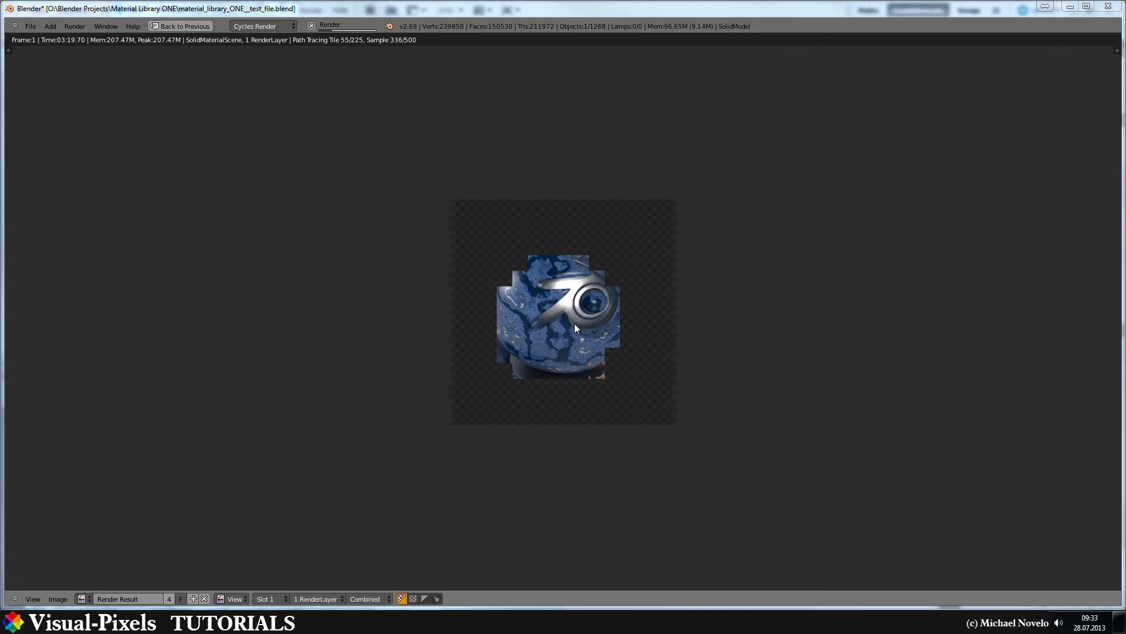
scroll(571, 329, up, 4)
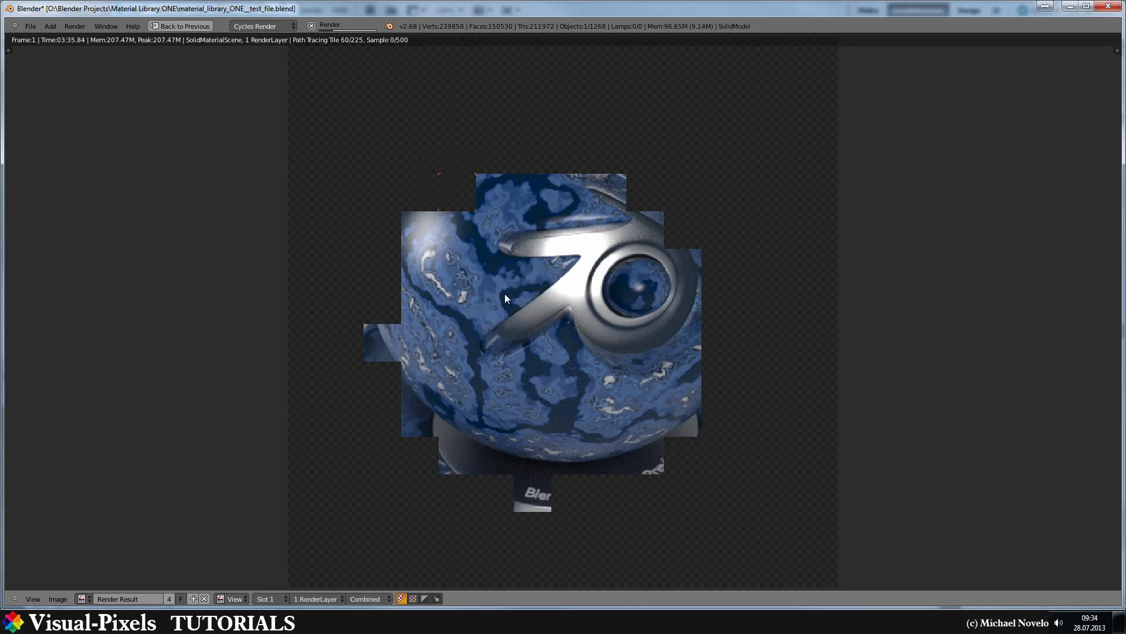
scroll(489, 316, down, 1)
scroll(486, 324, down, 1)
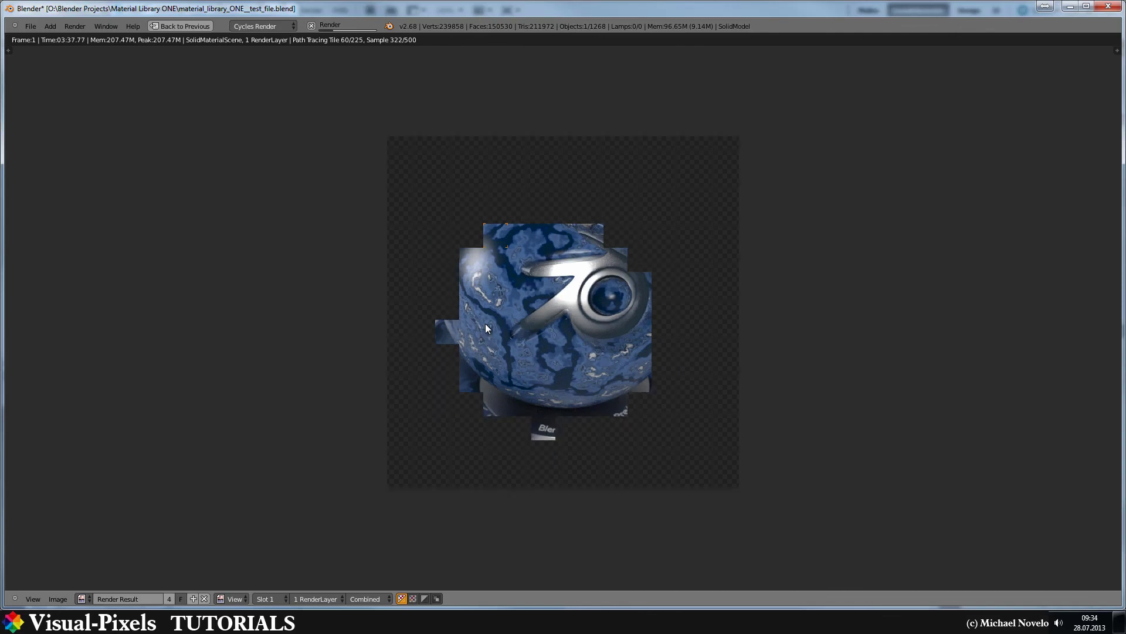